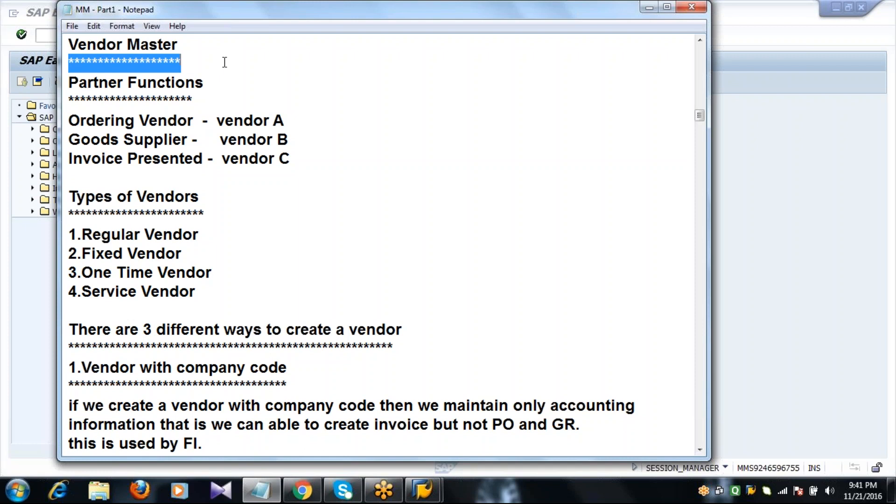
- Highlight the Partner Functions notes on vendors A, B and C in Notepad
double_click(210, 101)
left_click(210, 100)
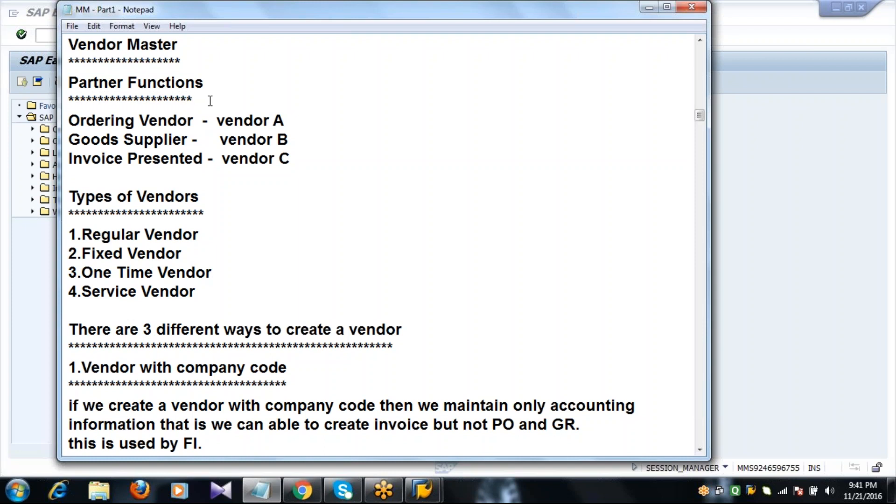
left_click(294, 119)
left_click(293, 141)
left_click(296, 163)
double_click(291, 119)
double_click(294, 143)
double_click(297, 158)
left_click(274, 120)
left_click(500, 1)
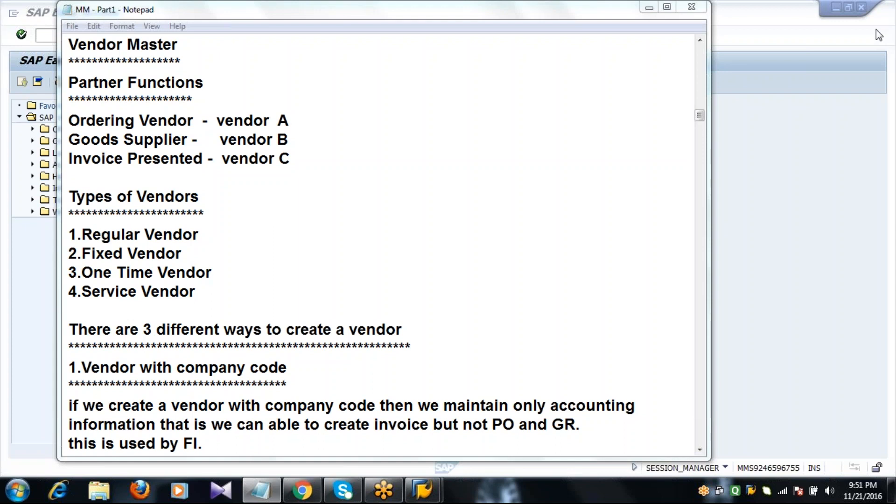
- Highlight the vendor A, B and C lines, including vendor C's Invoice Presented line
left_click(243, 97)
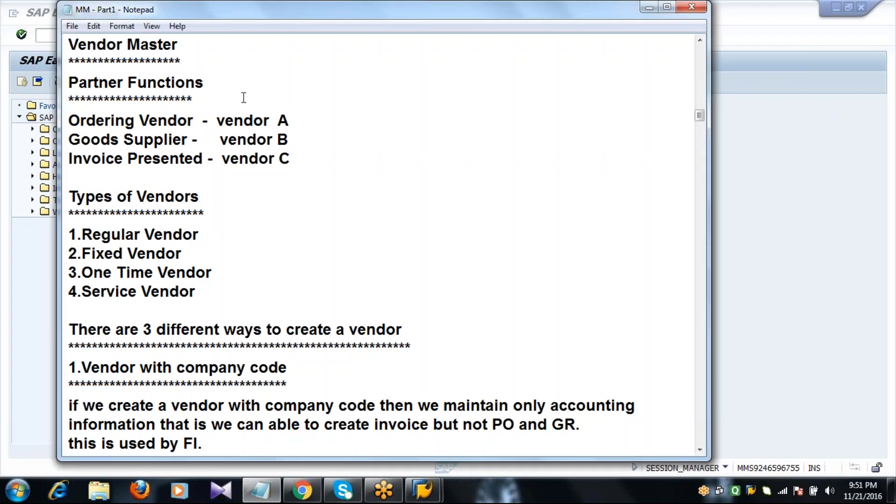
double_click(243, 97)
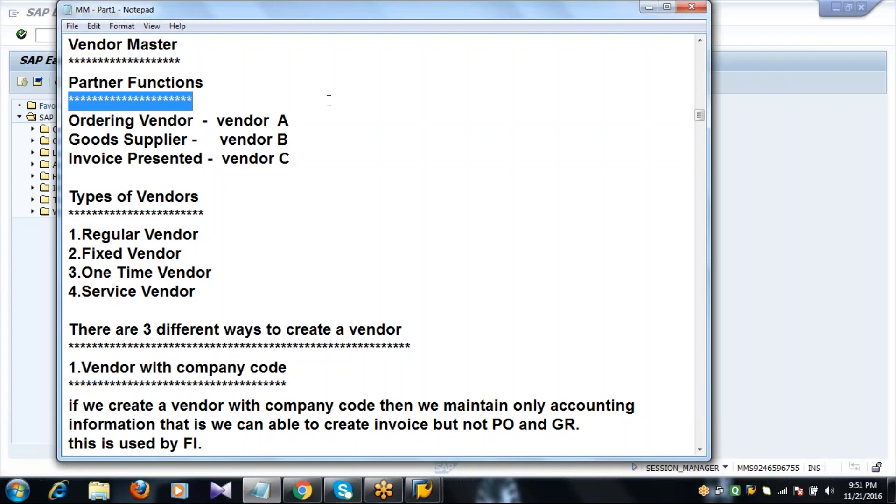
left_click(306, 123)
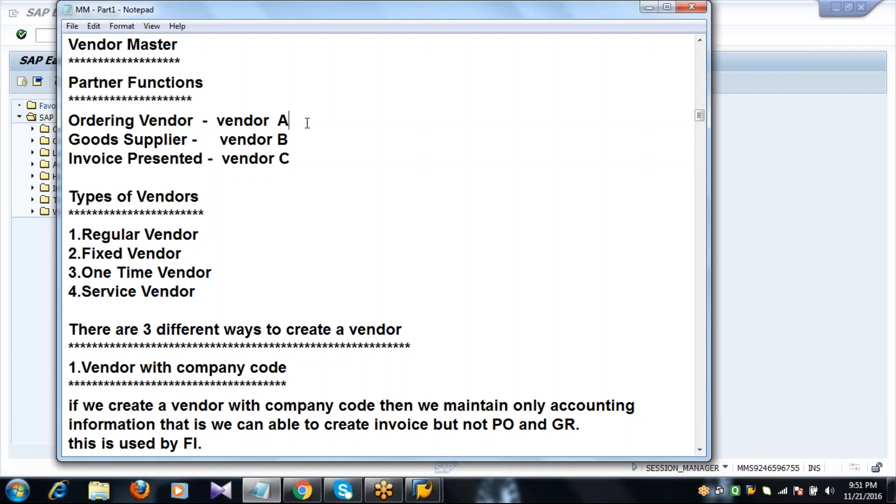
left_click(304, 140)
left_click_drag(304, 140, 302, 164)
left_click(302, 164)
- Mark the letters A, B and C, then select vendor A through Types of Vendors
double_click(295, 123)
left_click(295, 122)
double_click(296, 141)
double_click(294, 159)
left_click(295, 159)
left_click(305, 123)
left_click(294, 138)
double_click(296, 159)
double_click(296, 159)
left_click(218, 120)
left_click_drag(217, 120, 287, 192)
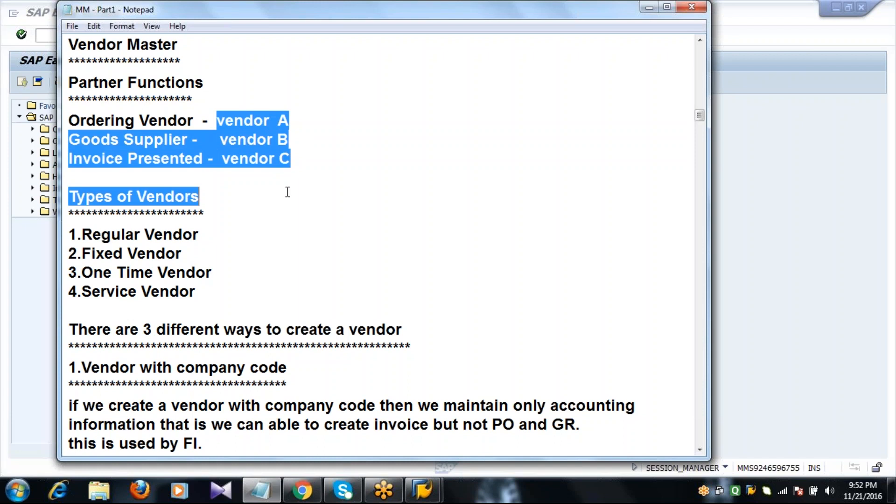
left_click(317, 177)
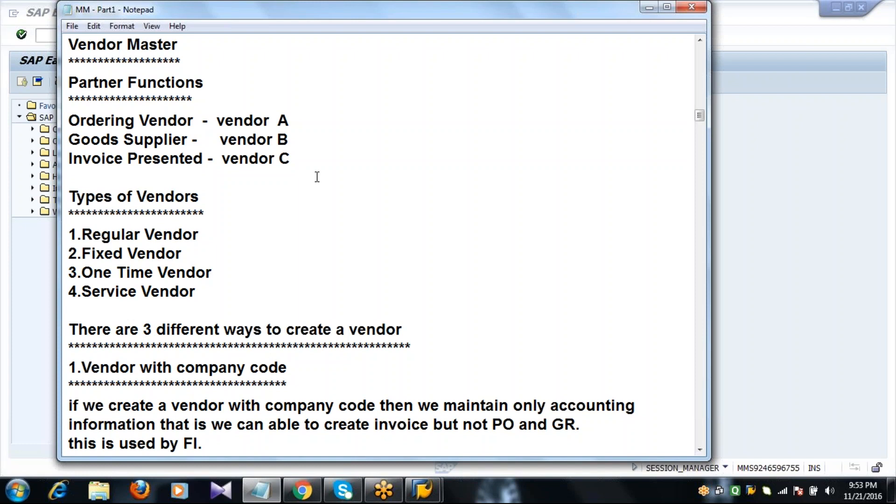
- Go over the Types of Vendors list: Regular, Fixed, One Time and Service Vendor
double_click(237, 215)
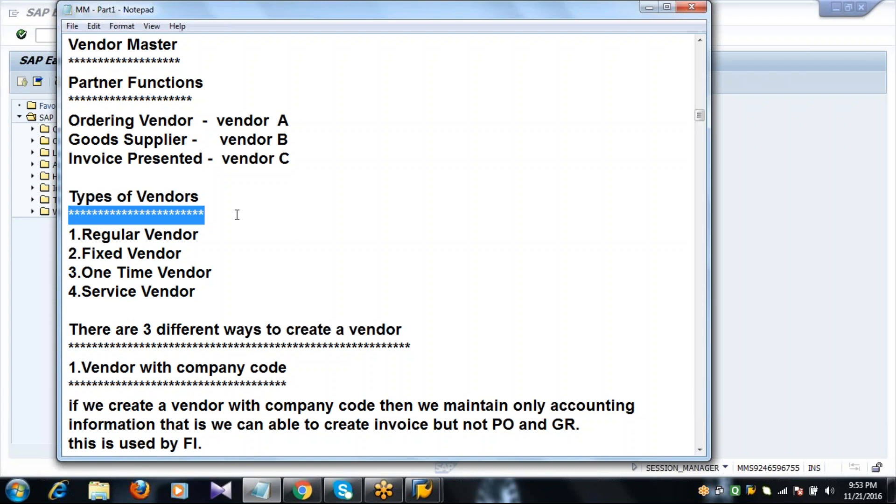
double_click(218, 232)
left_click(200, 255)
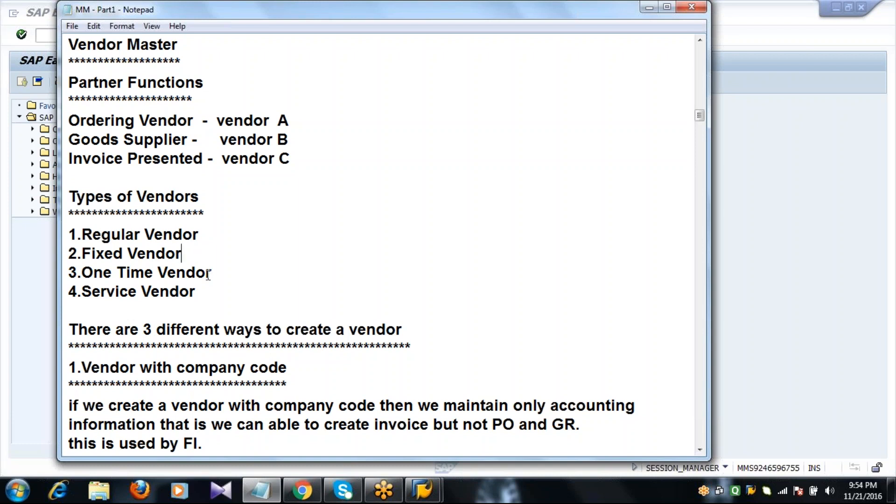
left_click(225, 272)
double_click(213, 290)
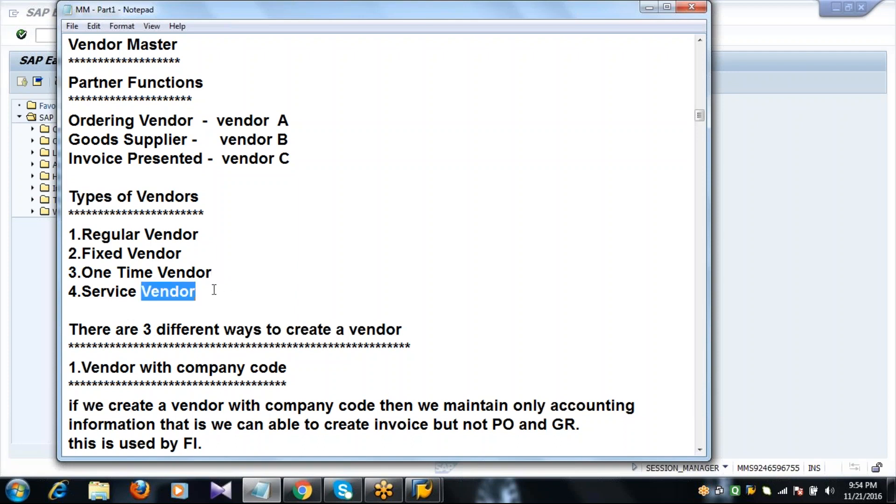
left_click(214, 290)
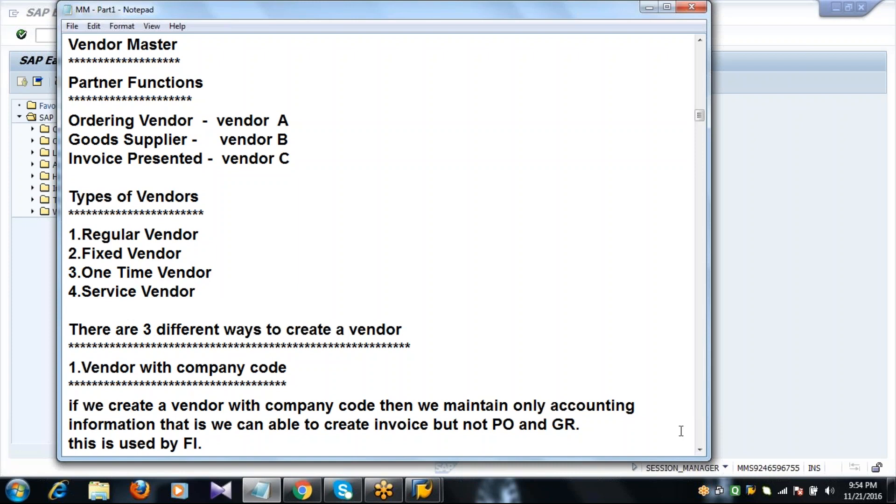
- Scroll the notes down to the 1.Vendor with company code section
left_click(700, 450)
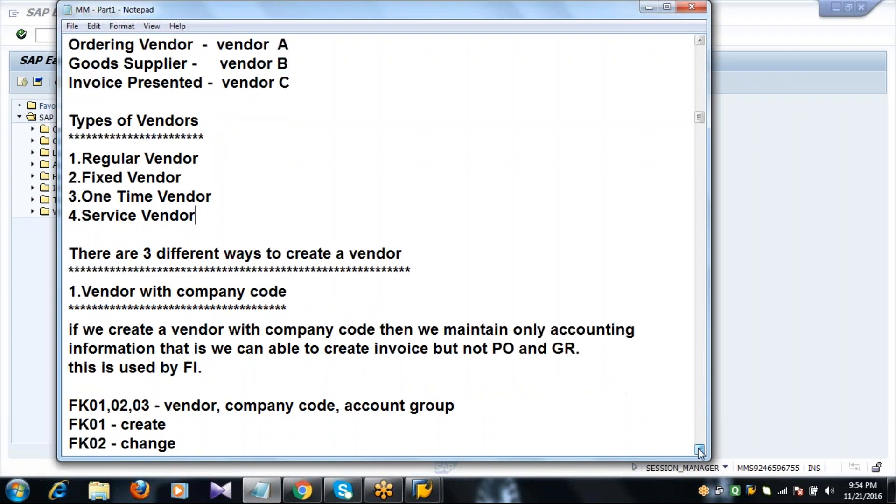
left_click(699, 450)
left_click(699, 450)
left_click(699, 450)
left_click(700, 450)
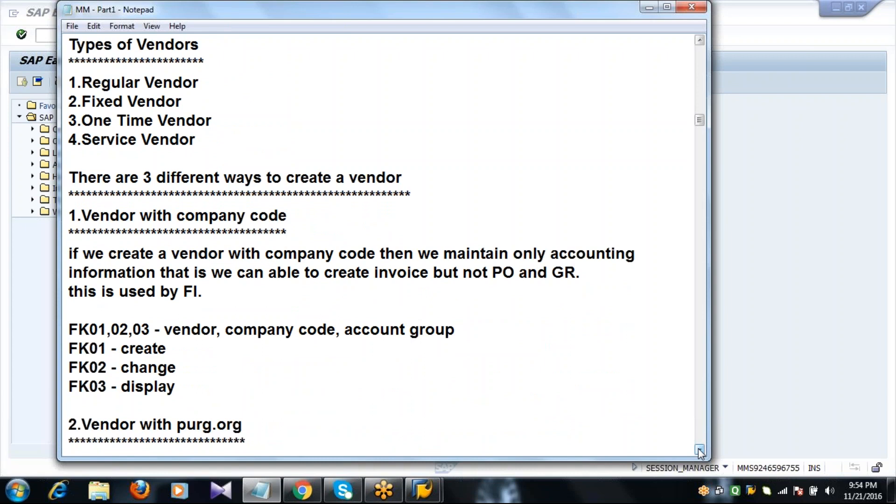
left_click(699, 450)
left_click(700, 450)
left_click(700, 450)
left_click(699, 450)
left_click(699, 450)
left_click(699, 450)
left_click(699, 450)
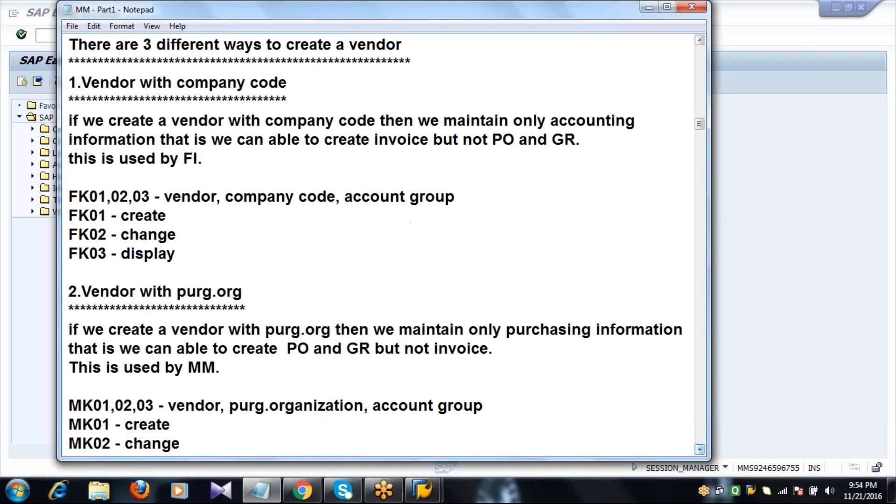
left_click(461, 61)
- Highlight the FK01,02,03 codes for vendors with company code, then switch to SAP Easy Access
double_click(322, 100)
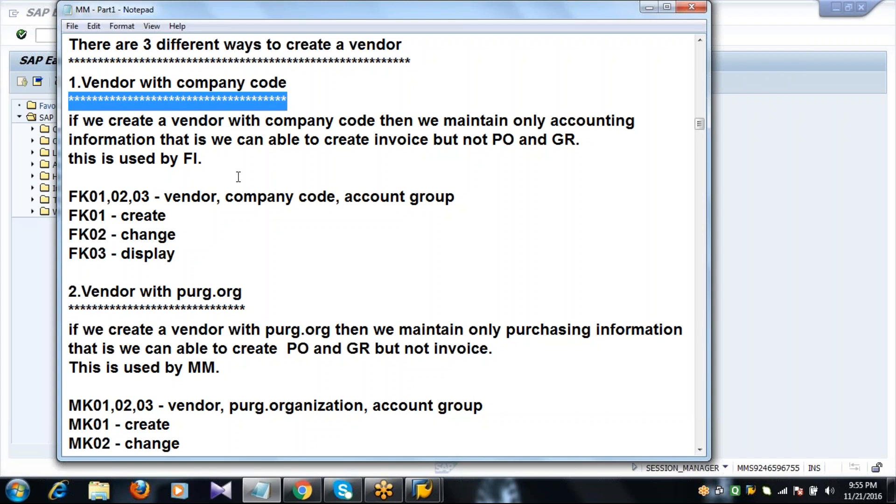
double_click(212, 161)
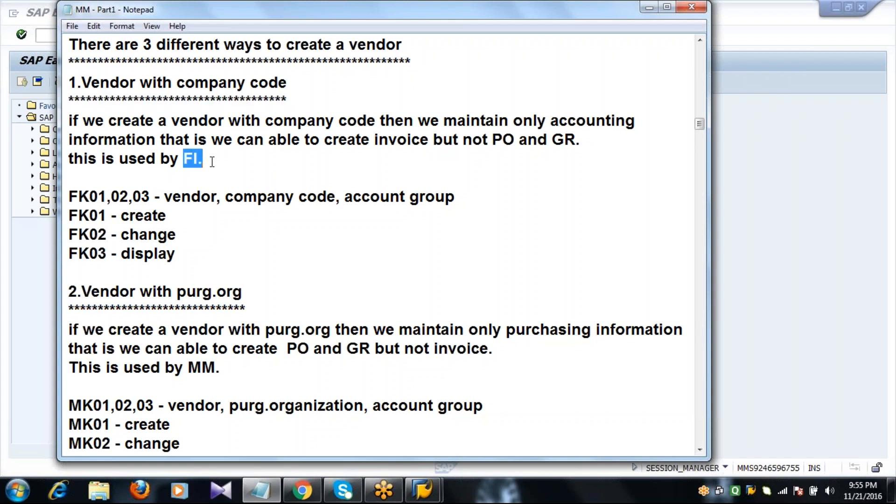
left_click(212, 162)
left_click(69, 197)
left_click(109, 252)
double_click(150, 196)
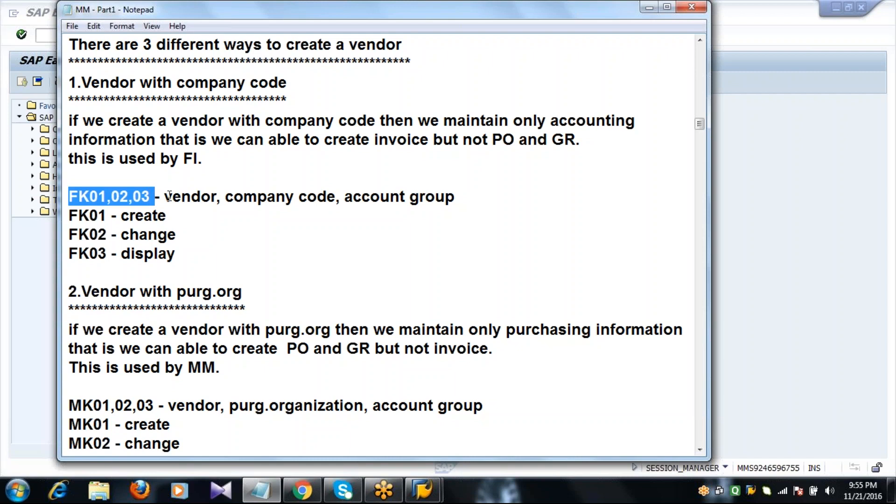
left_click(167, 196)
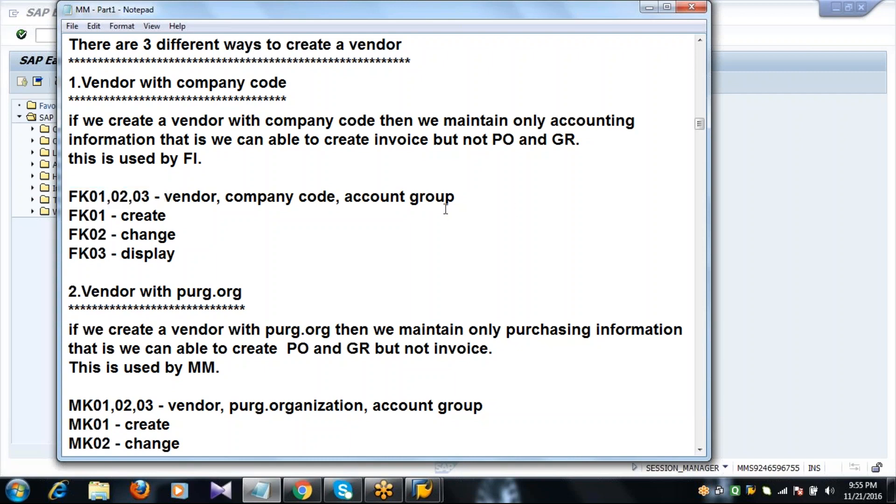
key("alt+Tab")
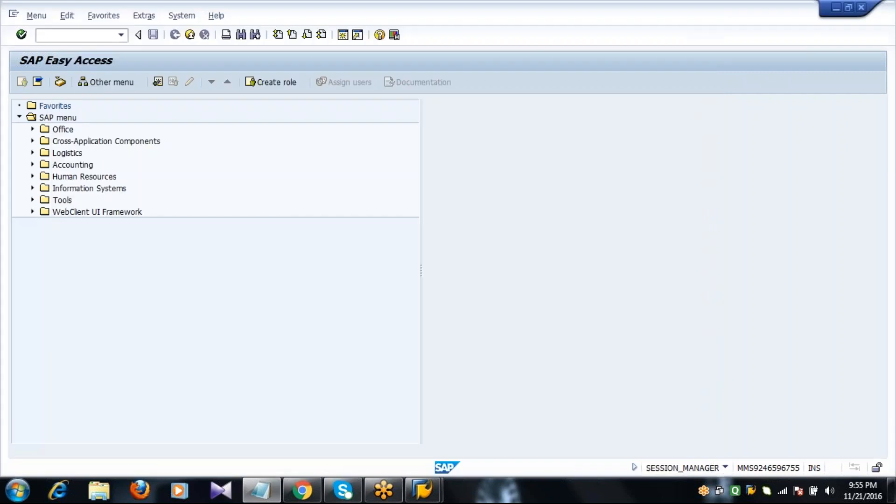
- Open the FK01 Create Vendor screen briefly, go back, and return to the Notepad notes
type("fk01")
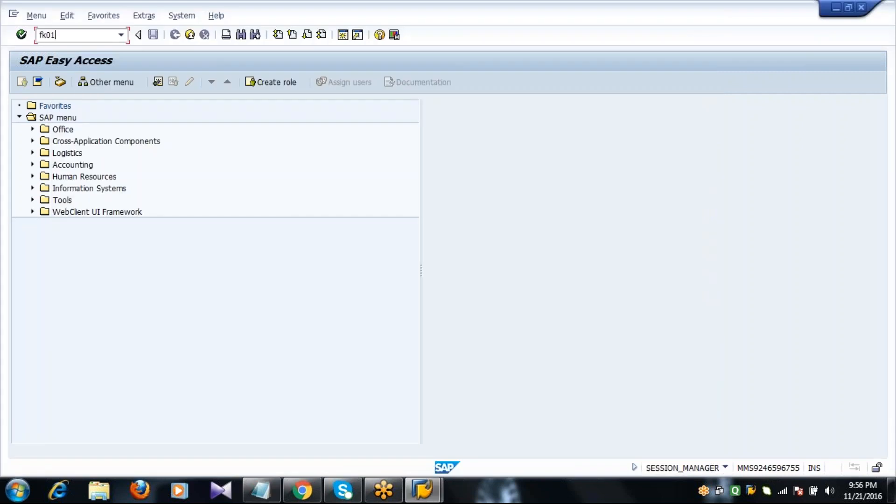
key("Return")
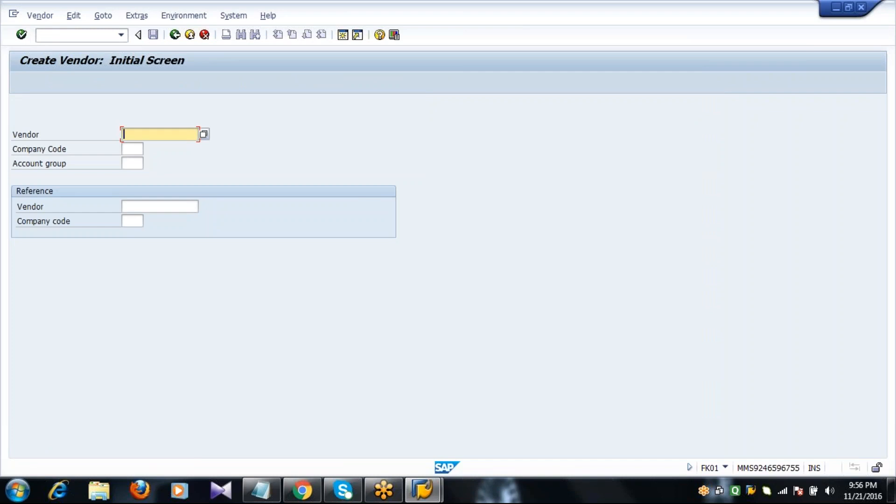
left_click(175, 35)
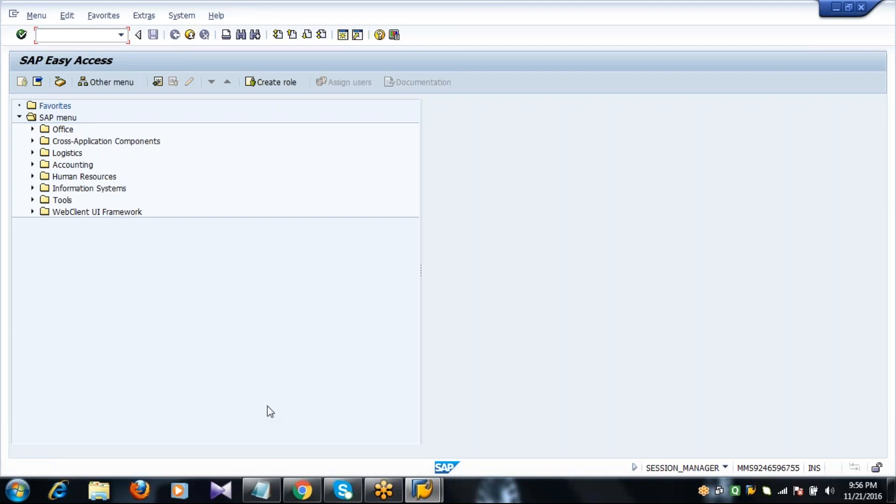
left_click(261, 490)
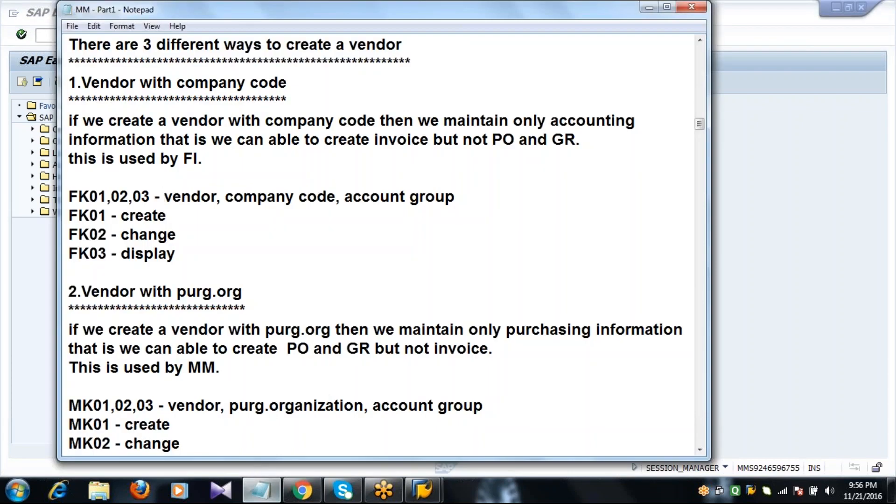
- Highlight the 2.Vendor with purg.org heading and scroll further down the notes
double_click(268, 304)
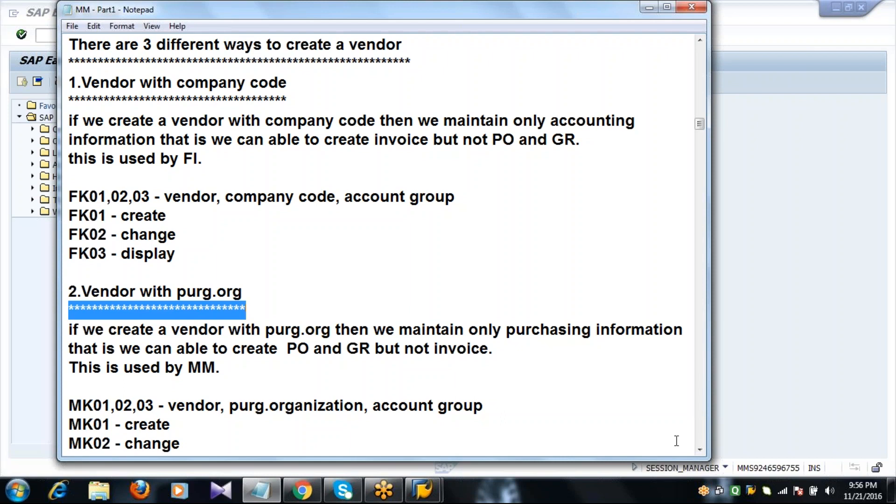
left_click(700, 450)
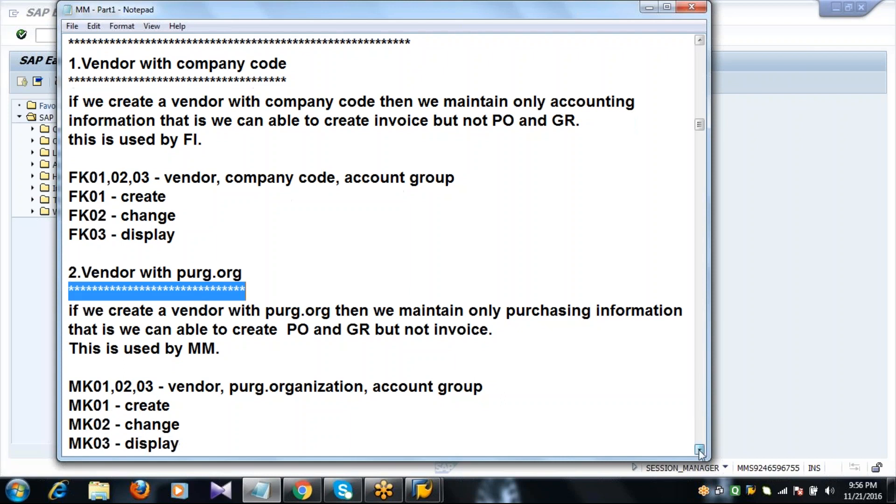
left_click(699, 450)
left_click(700, 450)
left_click(699, 450)
left_click(700, 450)
left_click(700, 450)
left_click(700, 450)
left_click(700, 450)
left_click(700, 450)
left_click(699, 450)
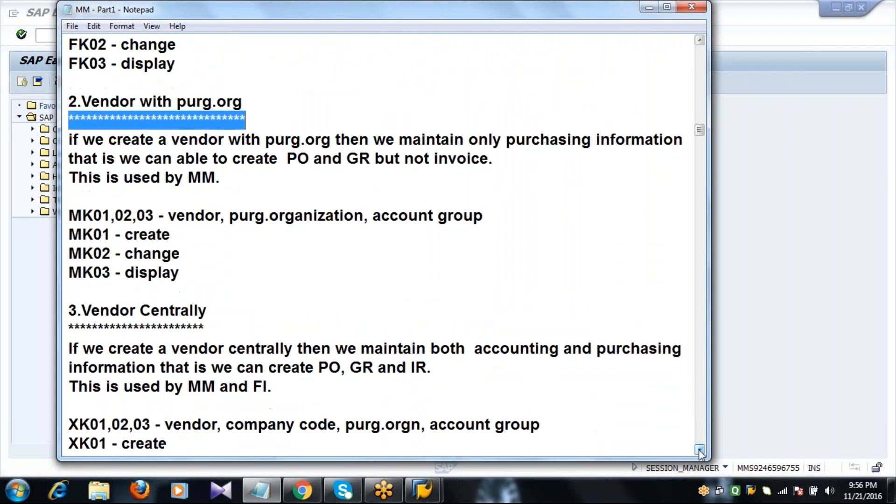
left_click(700, 450)
left_click(700, 450)
left_click(699, 450)
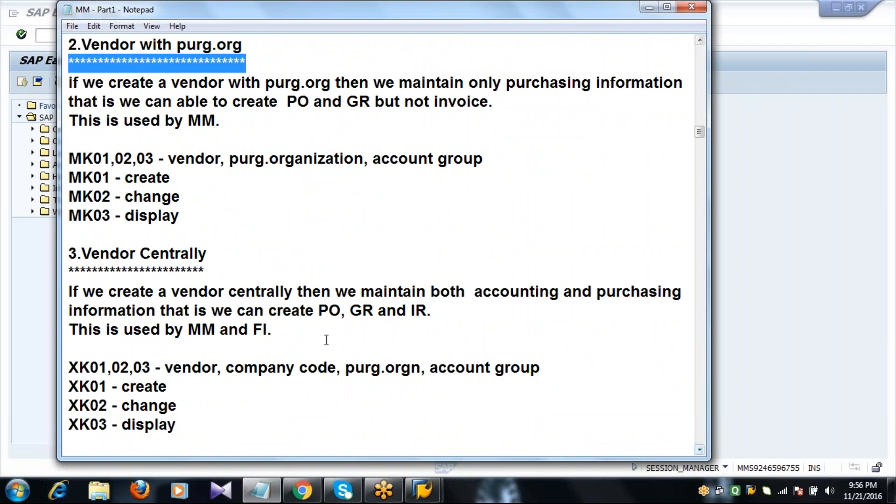
- Point out the MK01,02,03 codes, then switch back to SAP Easy Access
left_click(222, 118)
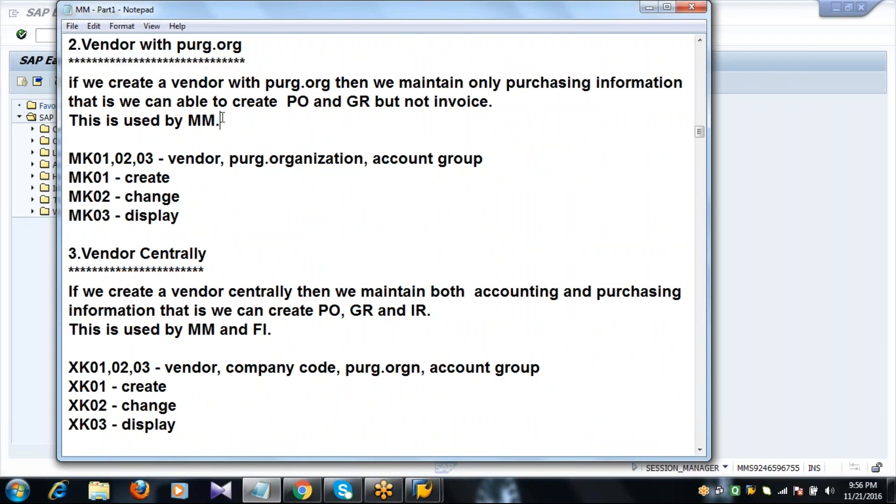
double_click(155, 158)
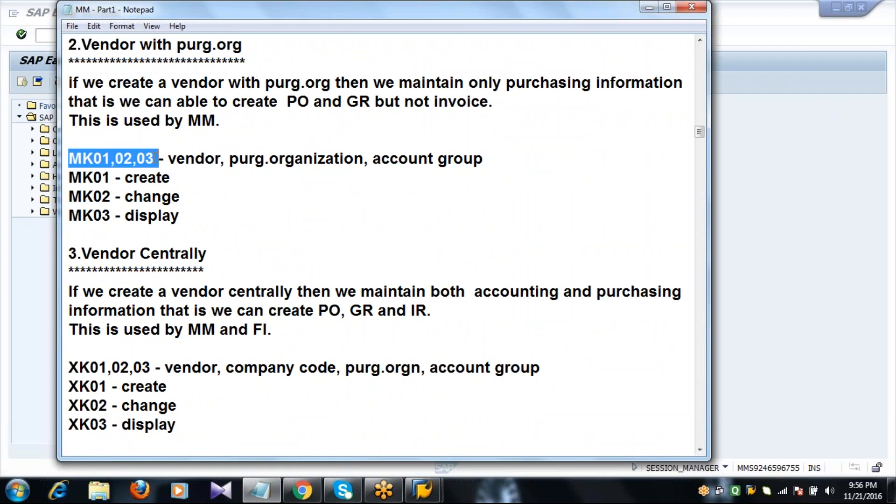
left_click(169, 178)
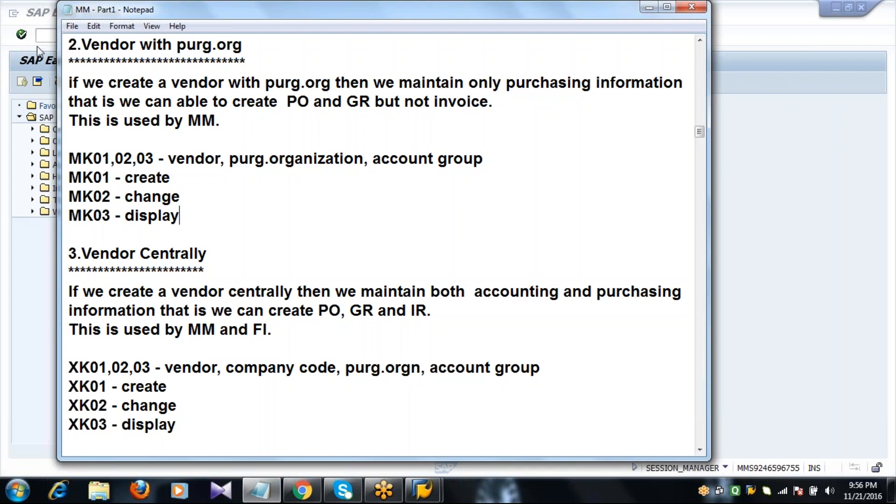
left_click(45, 35)
- Run MK01, step through its initial screen fields, exit, and bring the MM - Part1 notes forward
type("MK01")
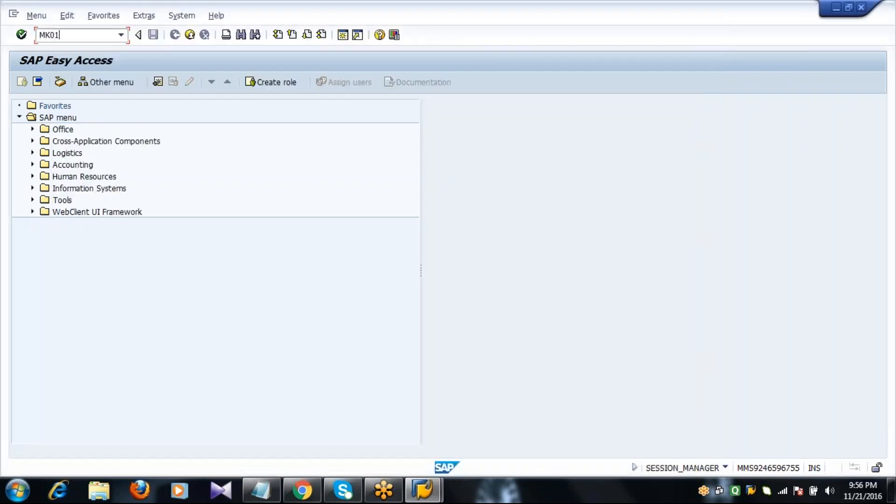
key("Return")
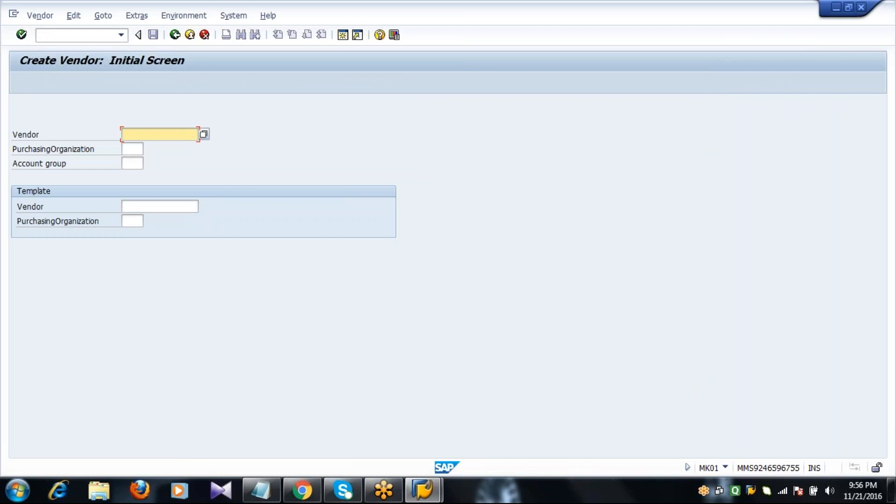
key("Tab")
key("Tab")
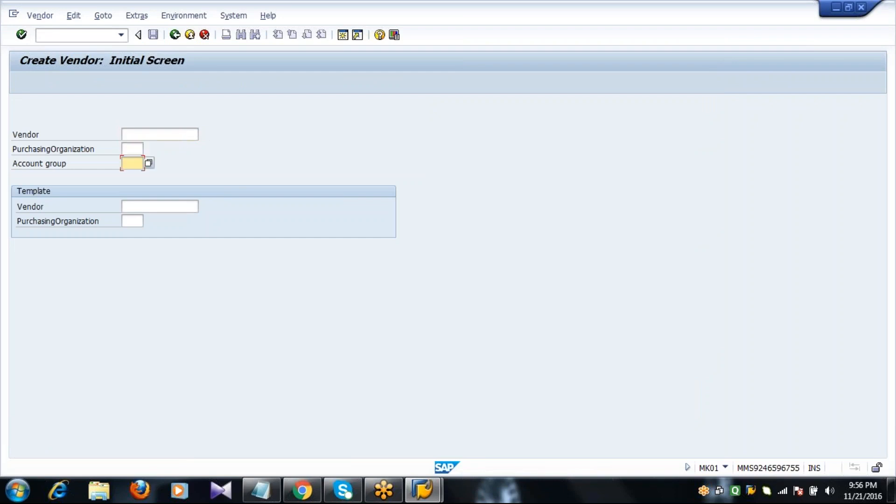
key("F3")
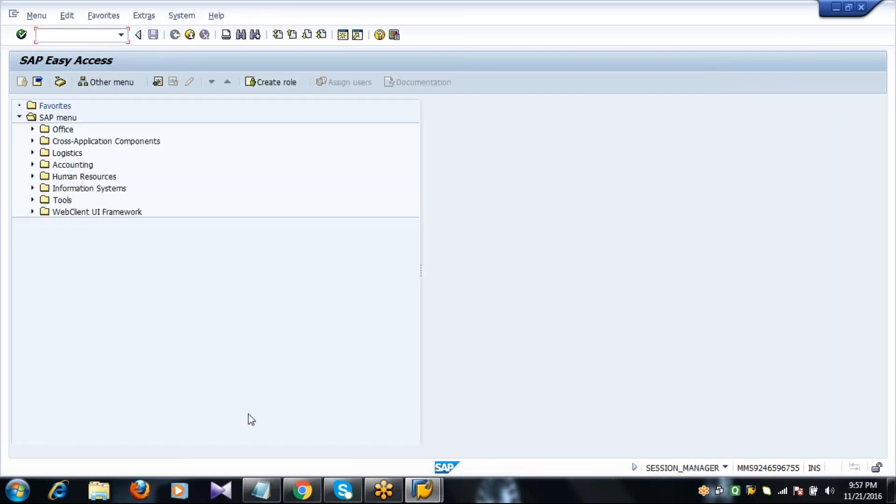
left_click(263, 491)
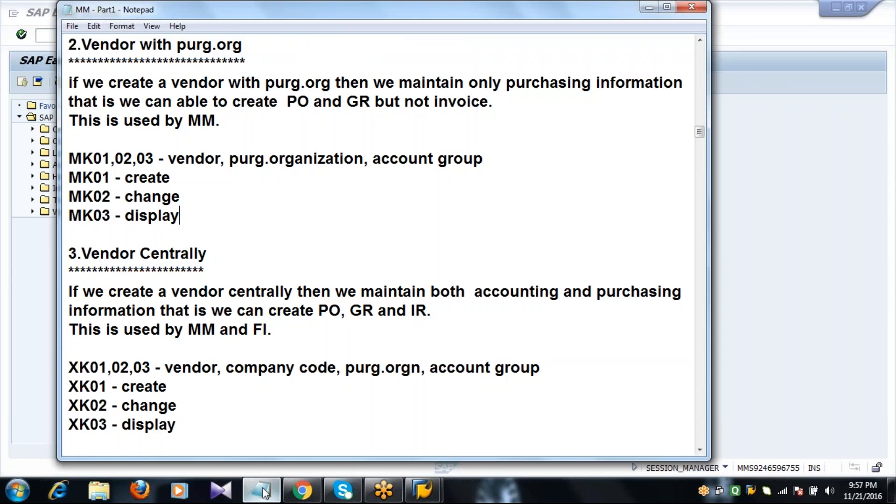
- Review the 3.Vendor Centrally notes and XK01,02,03 codes, then switch back to SAP
double_click(230, 266)
left_click(231, 266)
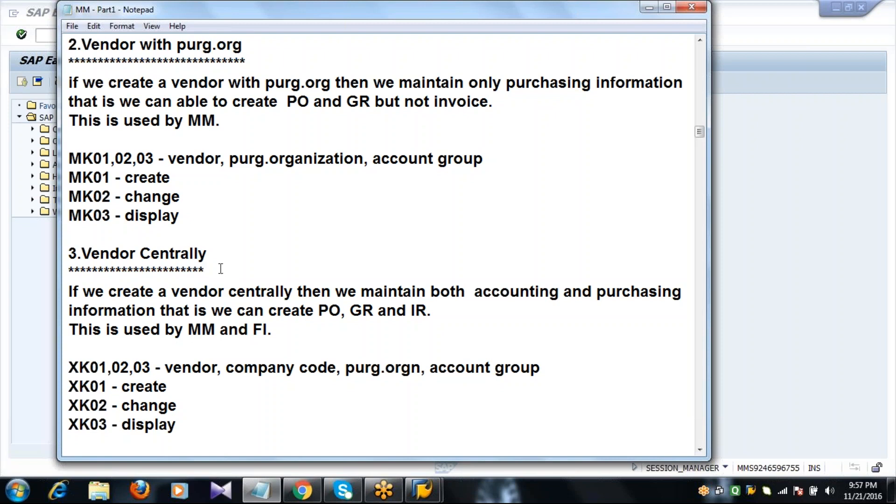
double_click(221, 270)
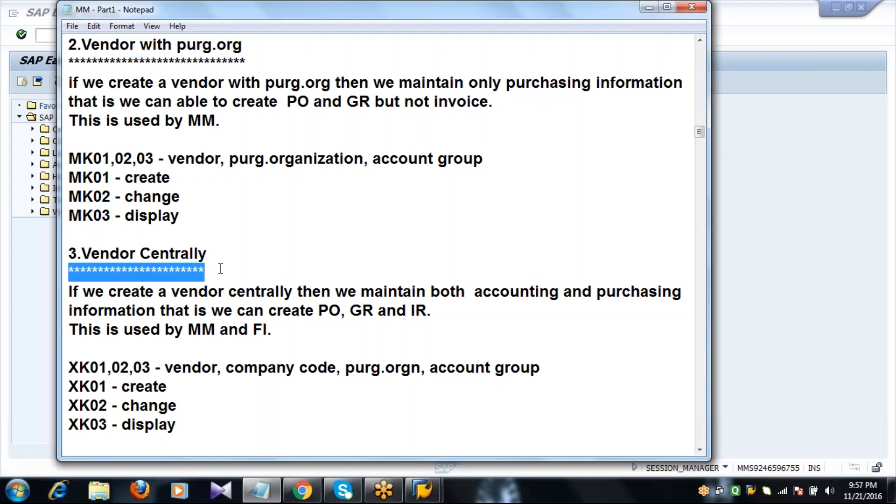
double_click(152, 369)
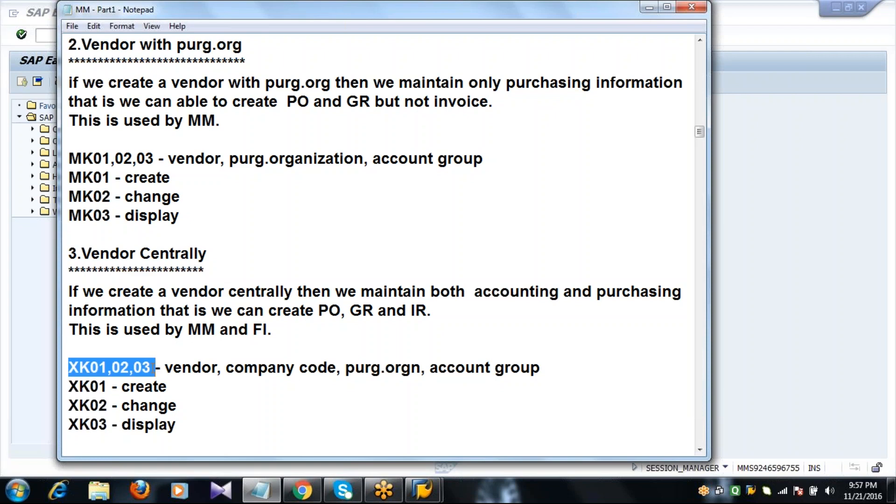
left_click(192, 367)
left_click(268, 369)
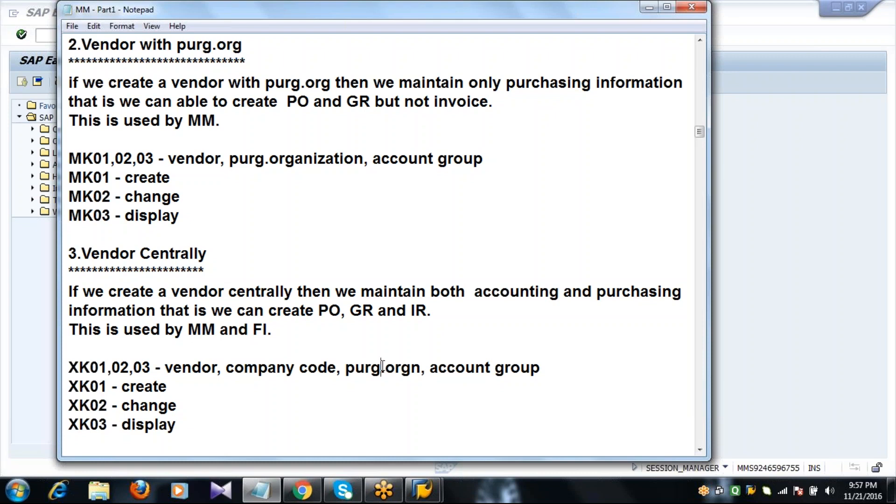
left_click(504, 369)
left_click(45, 35)
- Run XK01, check its Company Code, Purchasing Organization and Account group fields, then return to the notes
type("XK01")
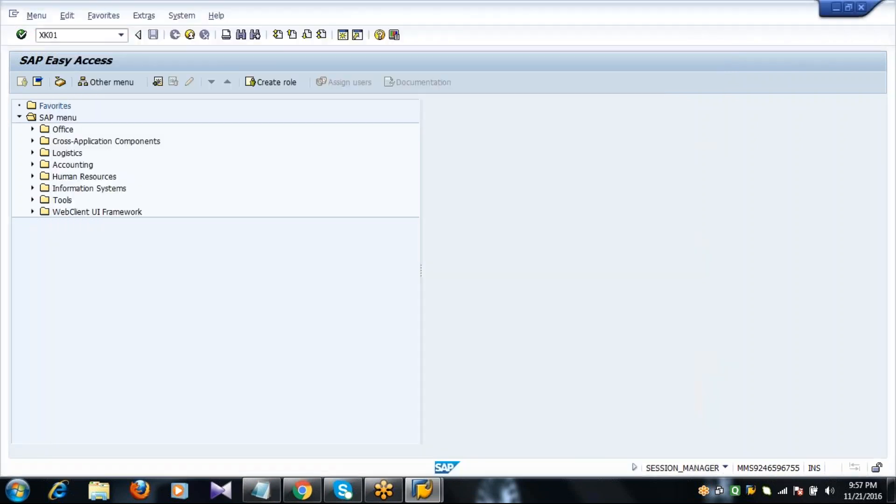
key("Return")
left_click(132, 148)
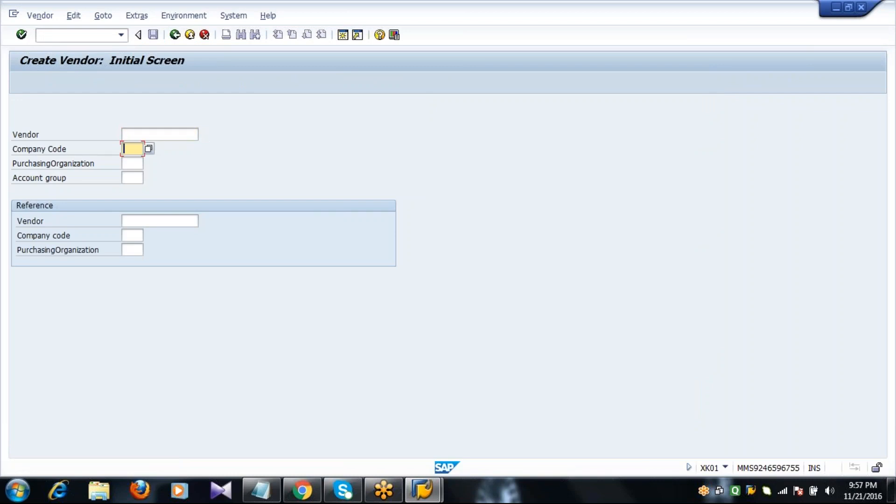
left_click(133, 163)
left_click(132, 178)
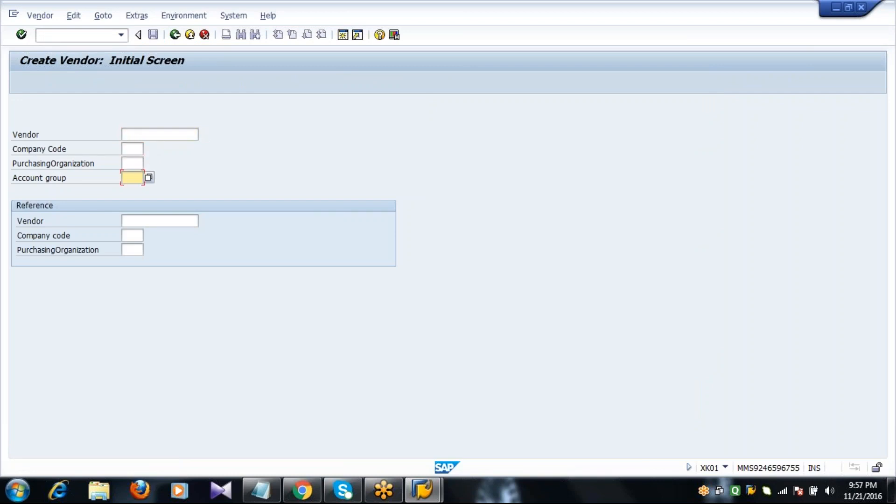
key("F3")
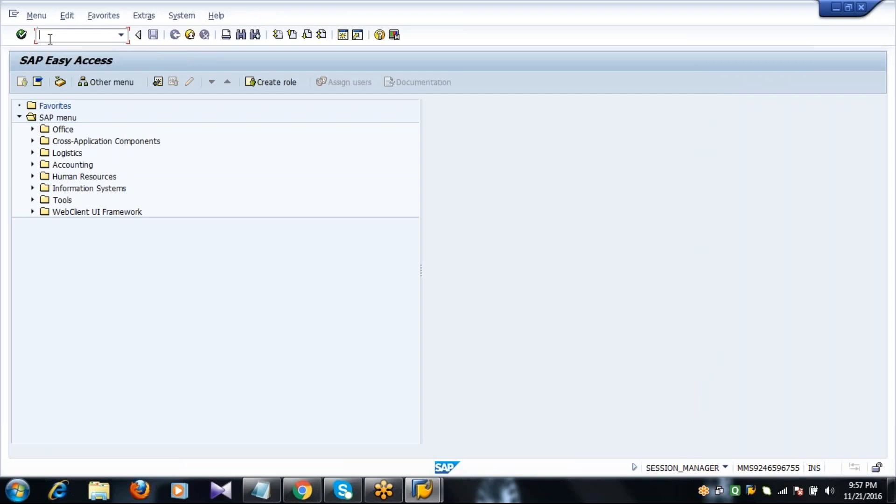
left_click(264, 489)
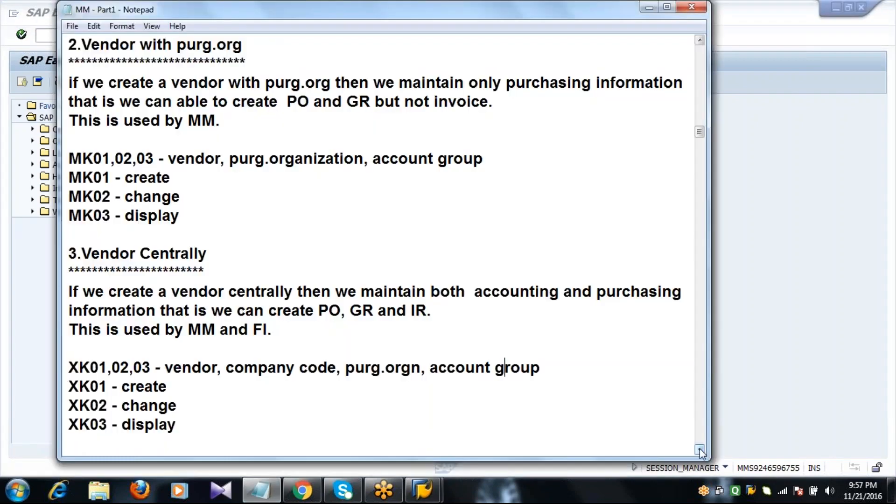
- Scroll to Configuration Settings, select the spro path for vendor account groups, then switch to SAP
left_click_drag(700, 450, 700, 450)
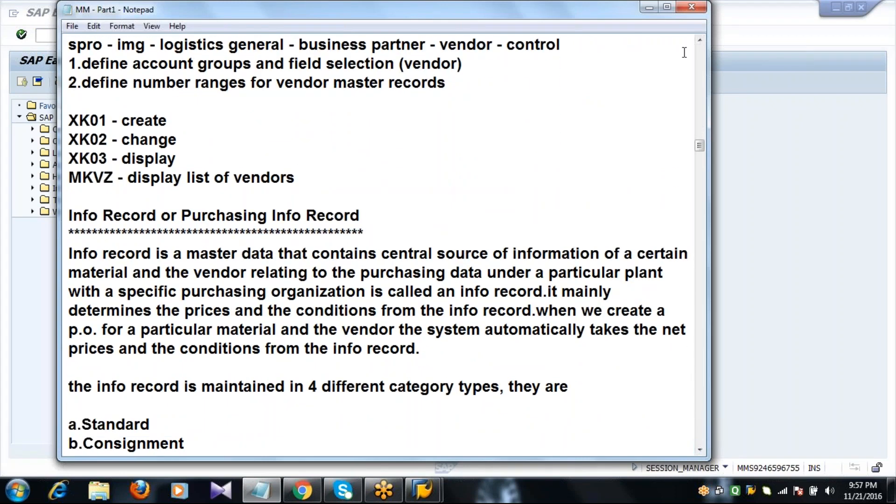
left_click(700, 40)
left_click(700, 40)
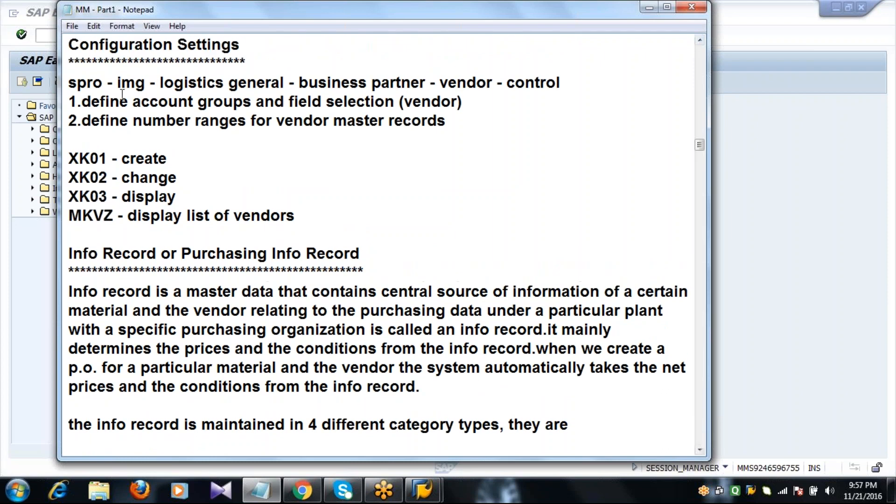
left_click(70, 83)
left_click_drag(70, 84, 504, 136)
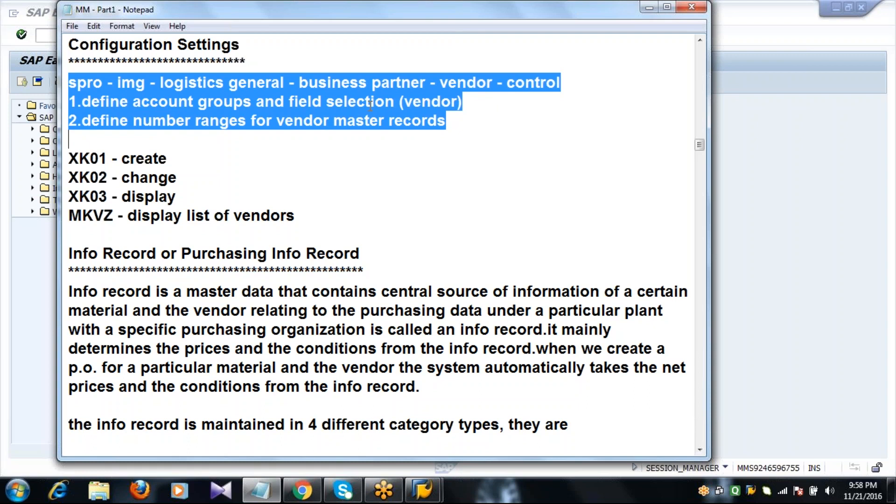
left_click(128, 102)
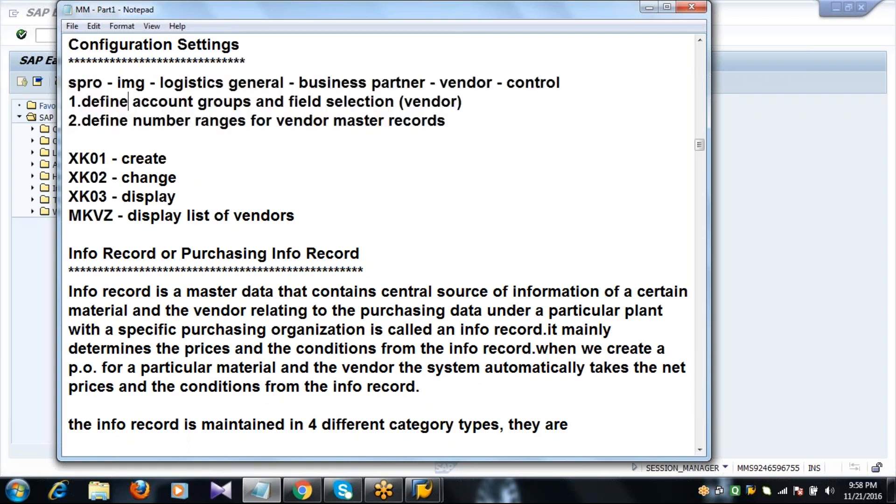
left_click(48, 36)
- Run SPRO and expand SAP Reference IMG to Logistics - General > Business Partner > Vendors > Control
type("SPRO")
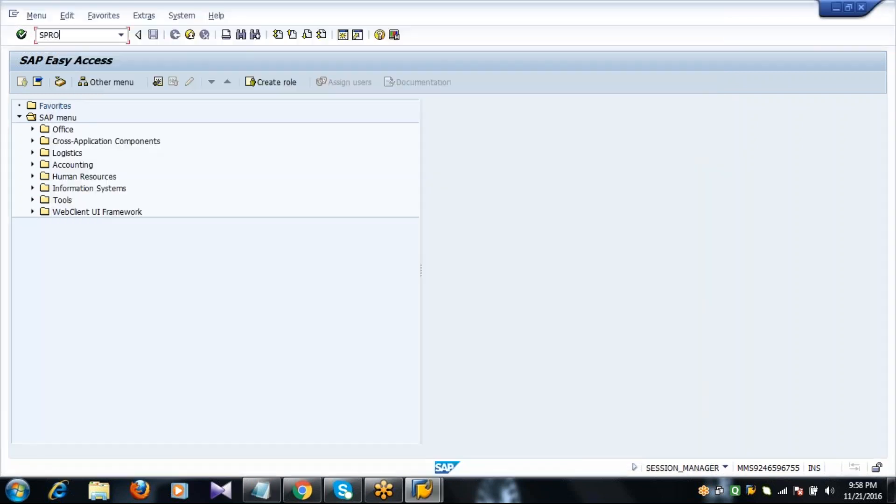
key("Return")
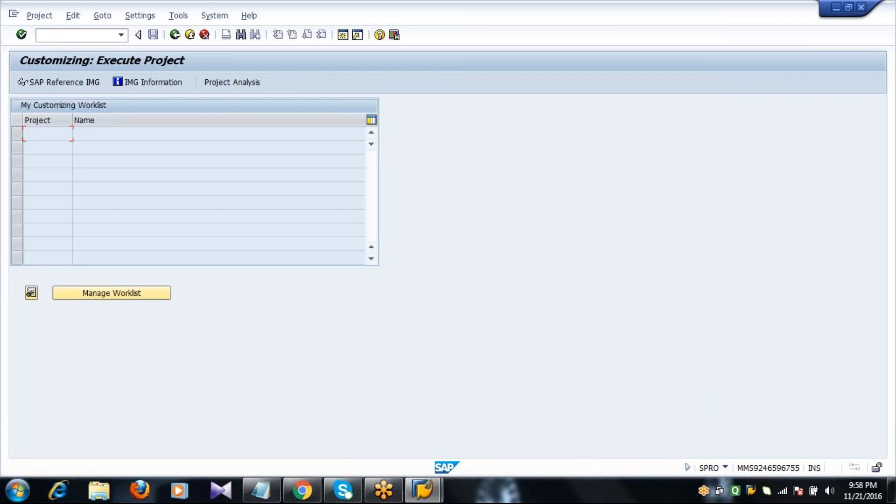
left_click(55, 83)
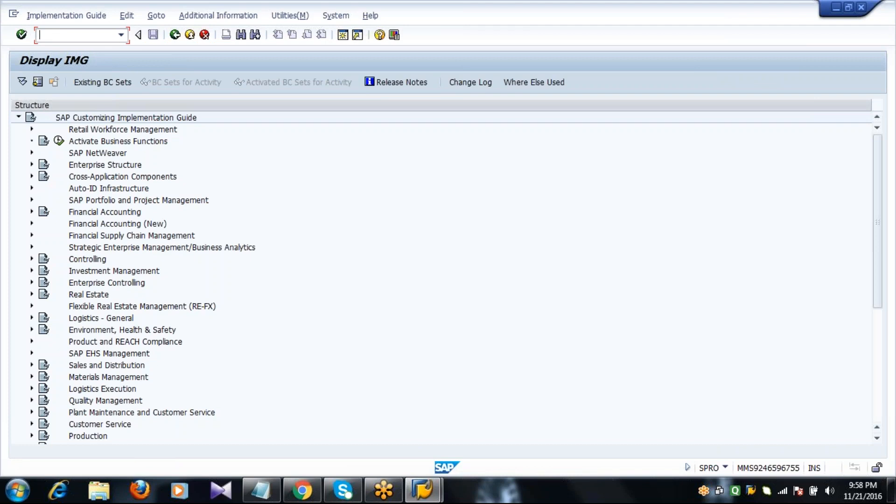
left_click(31, 318)
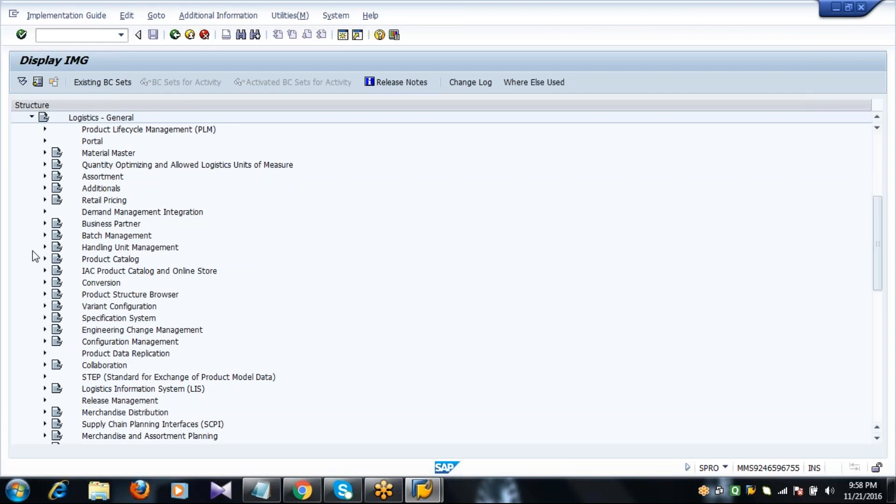
left_click(45, 223)
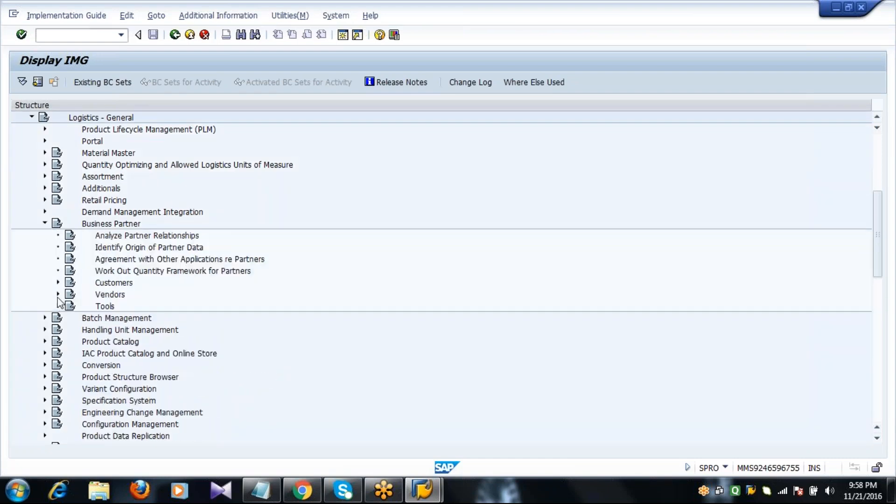
left_click(57, 297)
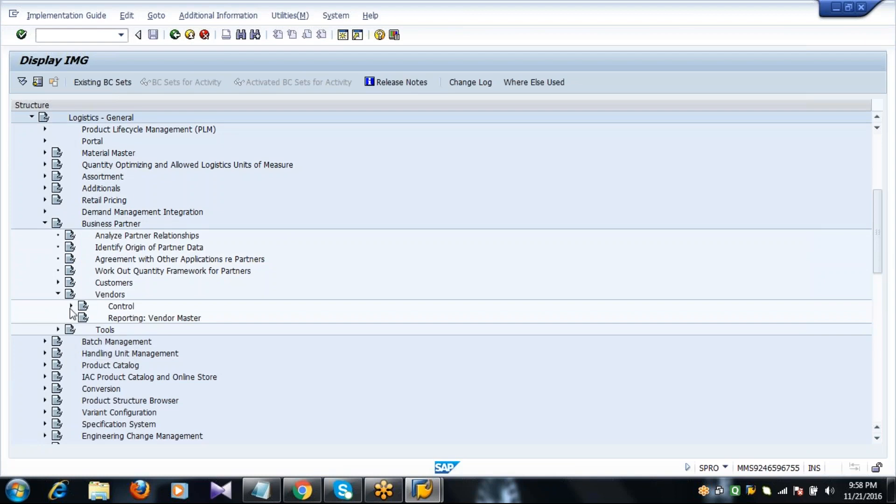
left_click(71, 306)
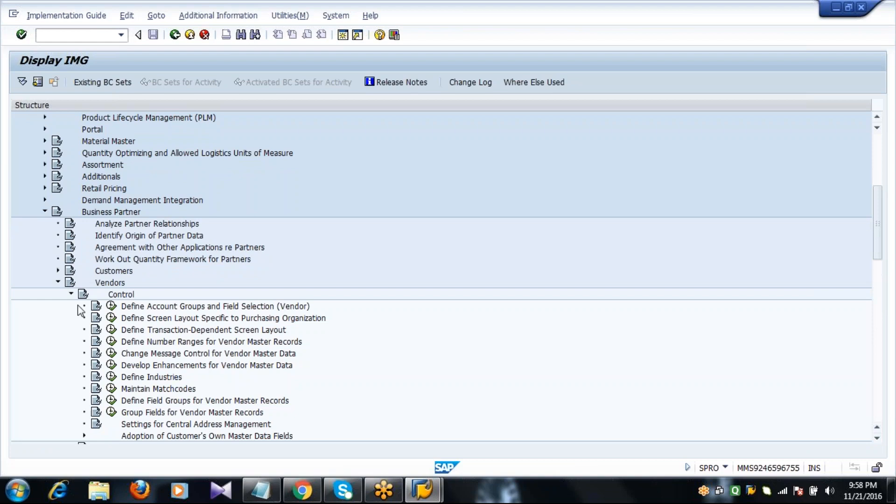
left_click(136, 306)
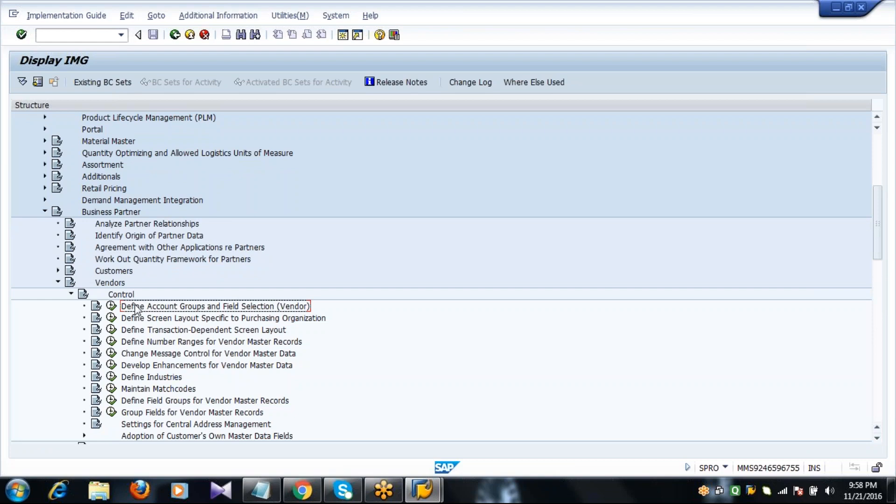
- Execute Define Account Groups and Field Selection (Vendor) to reach the Vendor Account Groups overview
left_click(878, 438)
left_click(878, 438)
left_click(875, 442)
left_click(876, 442)
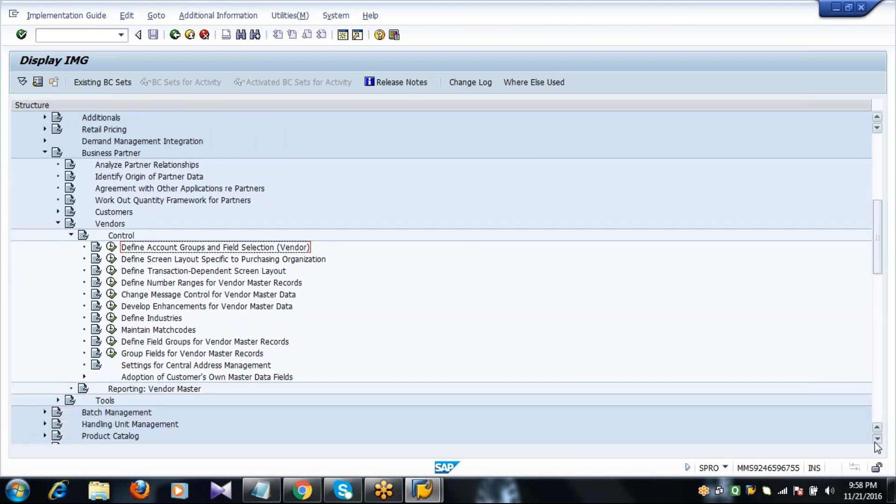
left_click(875, 442)
left_click(876, 442)
left_click(876, 441)
left_click(875, 442)
left_click(875, 441)
left_click(876, 441)
left_click(876, 443)
left_click(876, 443)
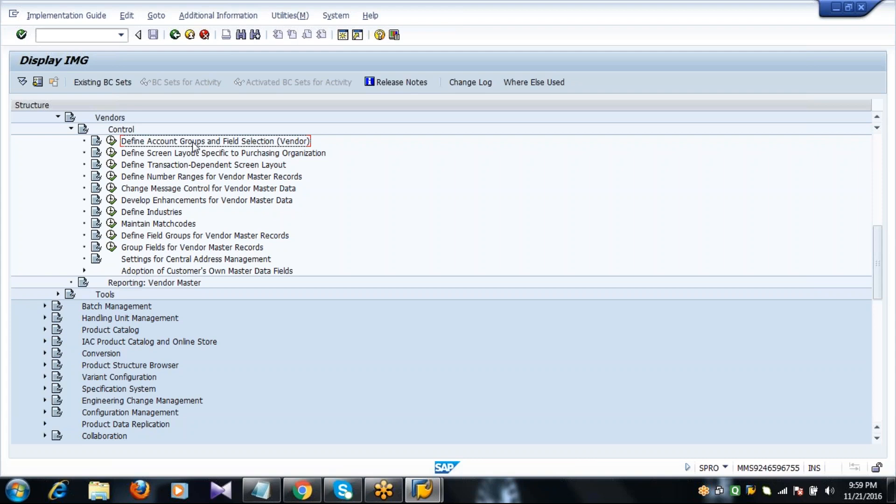
left_click(111, 140)
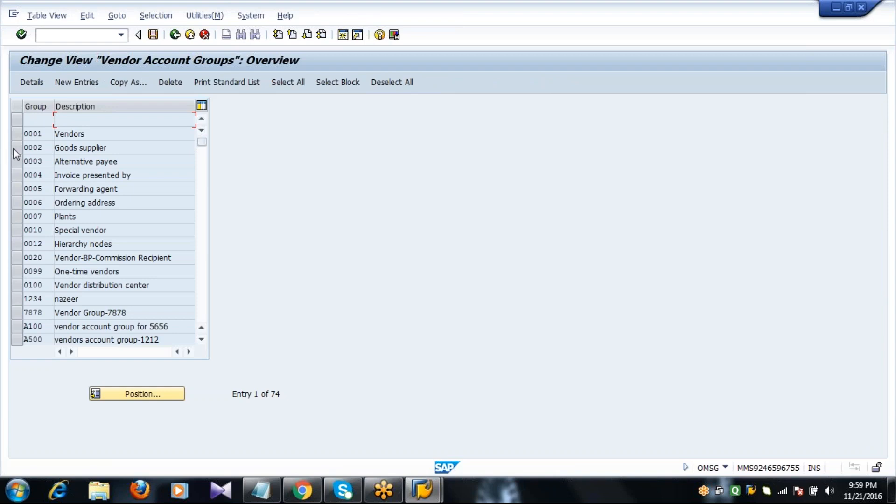
- Copy account group 0002 Goods supplier as new group 2001 named 'Vendor Account Group 2001'
left_click(16, 151)
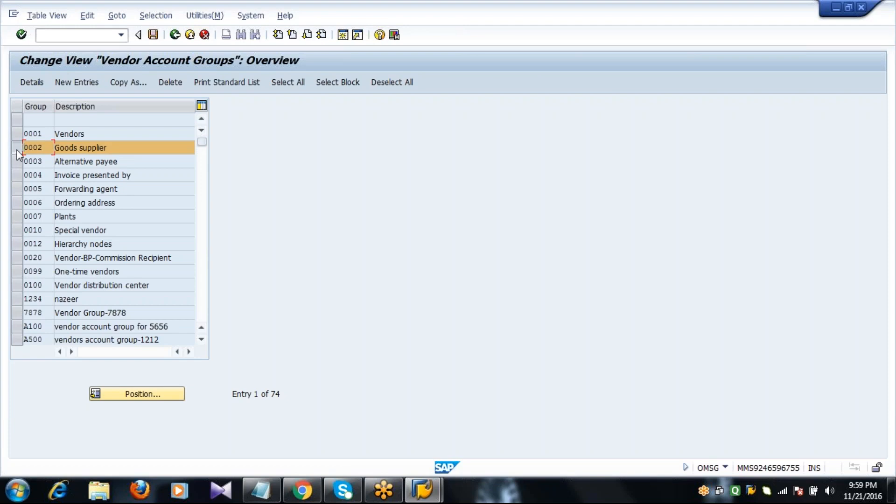
left_click(128, 82)
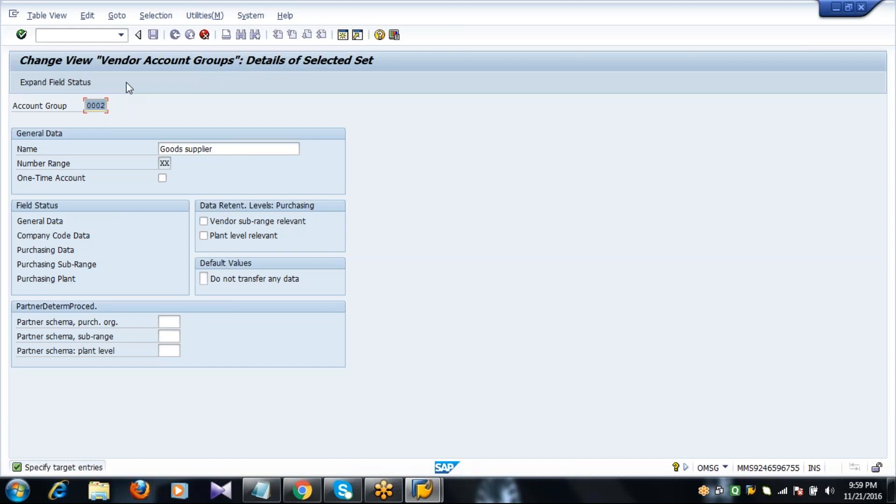
type("2001")
key("Tab")
type("V")
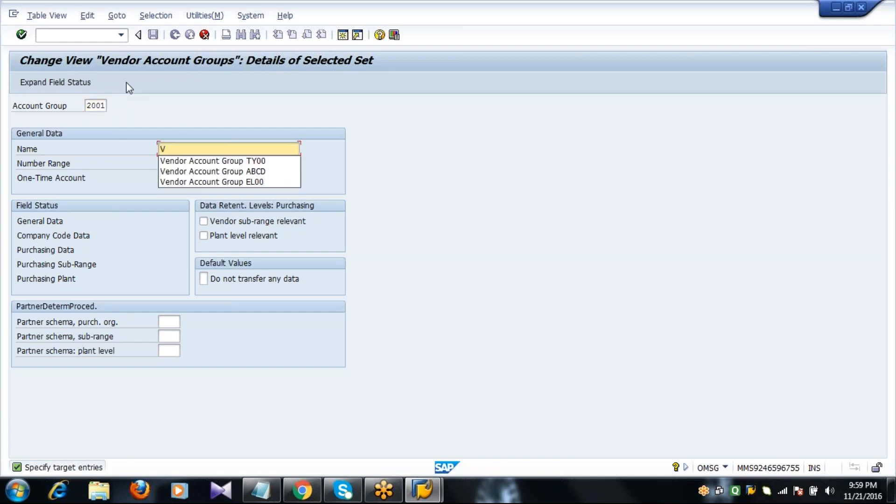
key("Down")
key("Return")
key("BackSpace")
key("BackSpace")
key("BackSpace")
key("BackSpace")
type("2001")
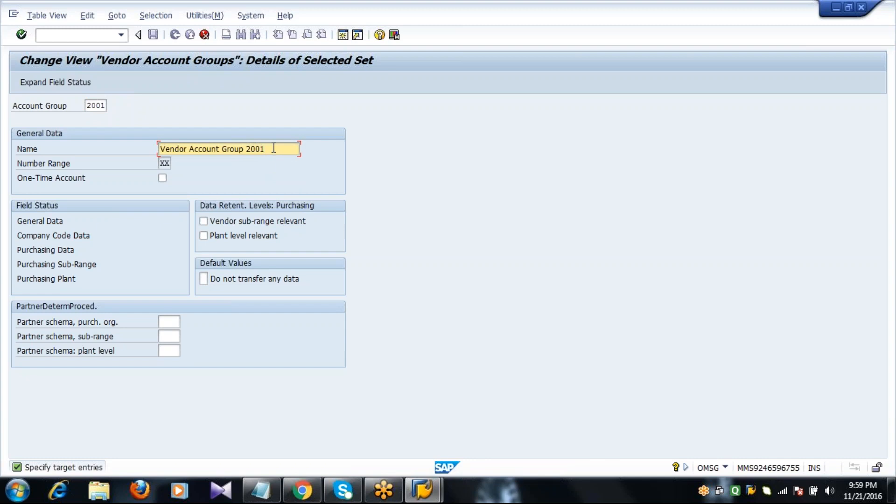
key("Return")
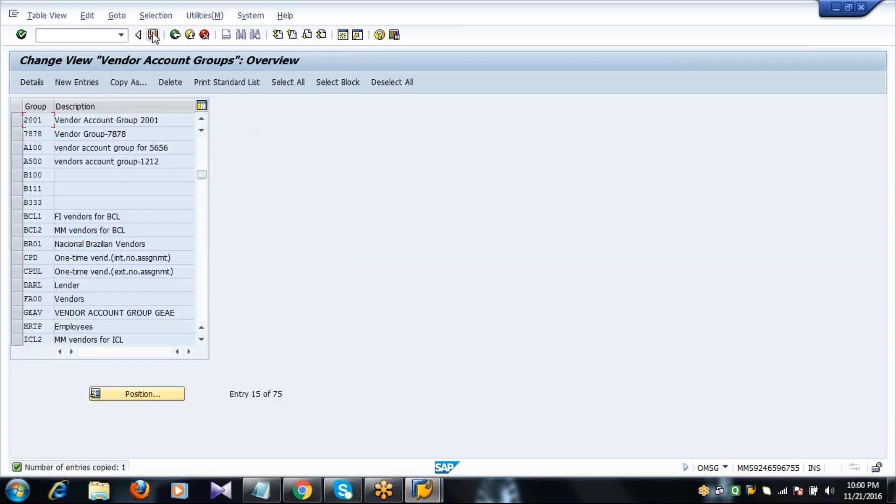
- Save under a customizing request, delete the empty row, save again and return to the IMG
left_click(153, 35)
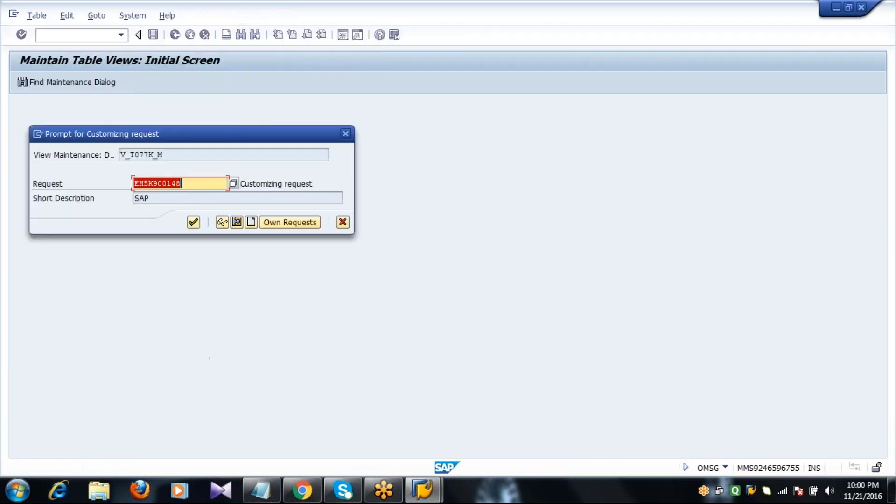
left_click(193, 222)
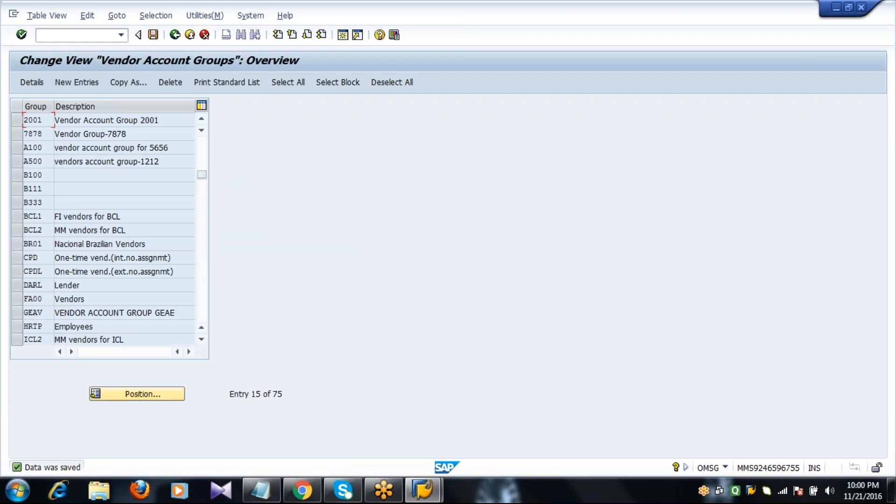
left_click(203, 145)
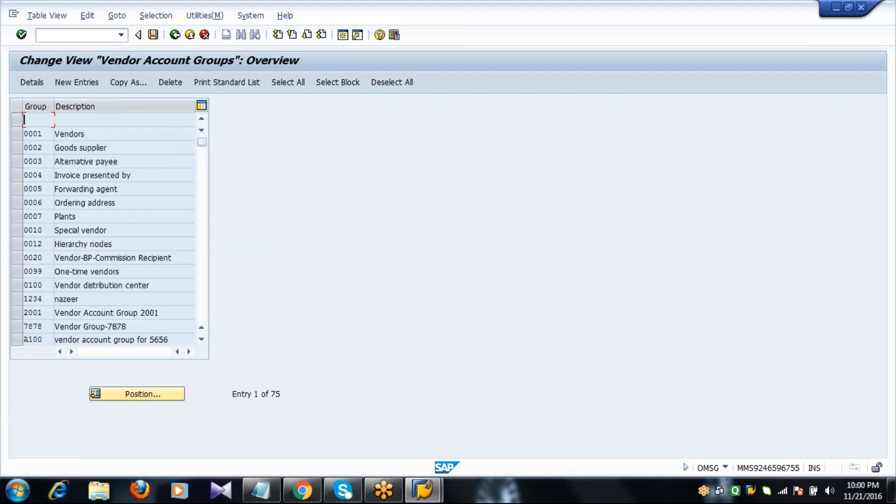
left_click(16, 148)
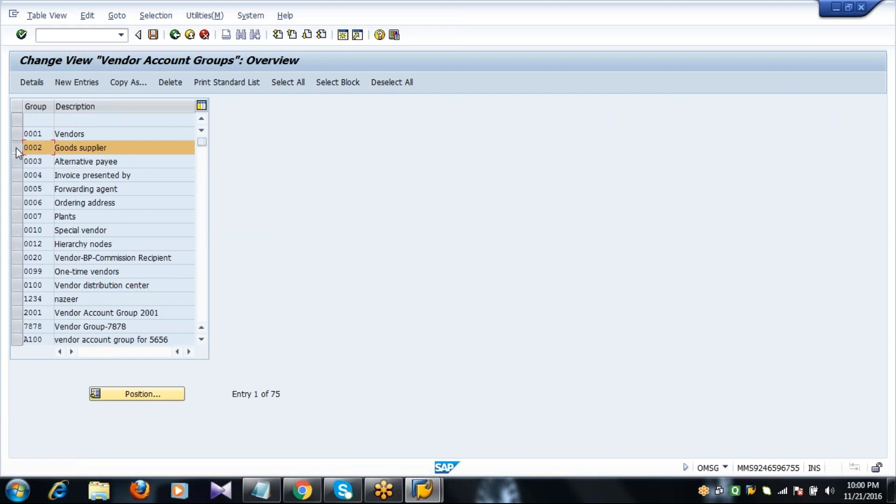
left_click(16, 148)
left_click(18, 120)
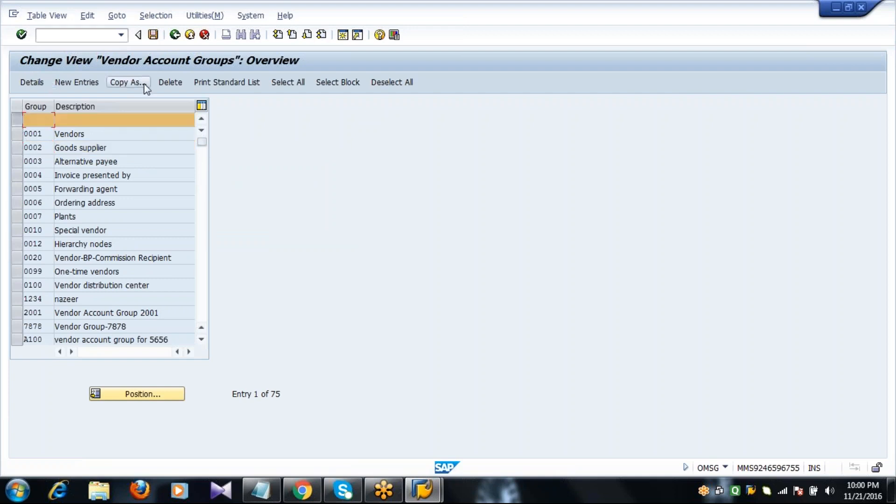
left_click(172, 84)
left_click(153, 36)
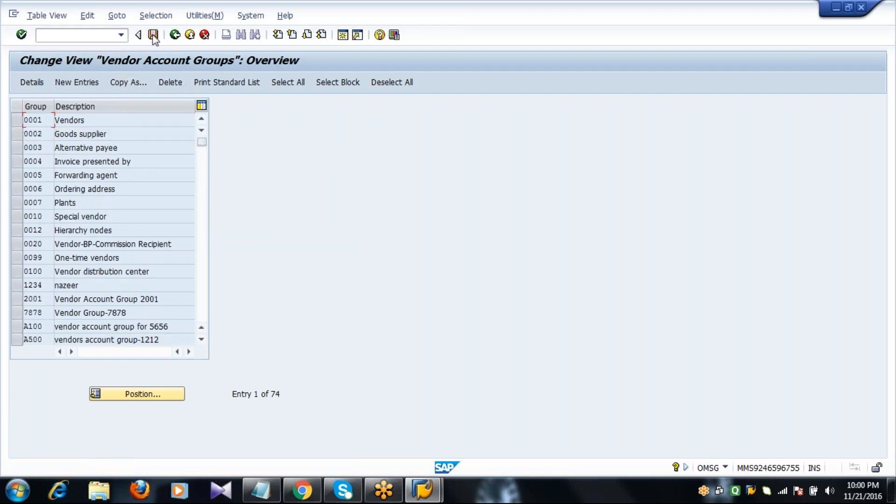
key("F3")
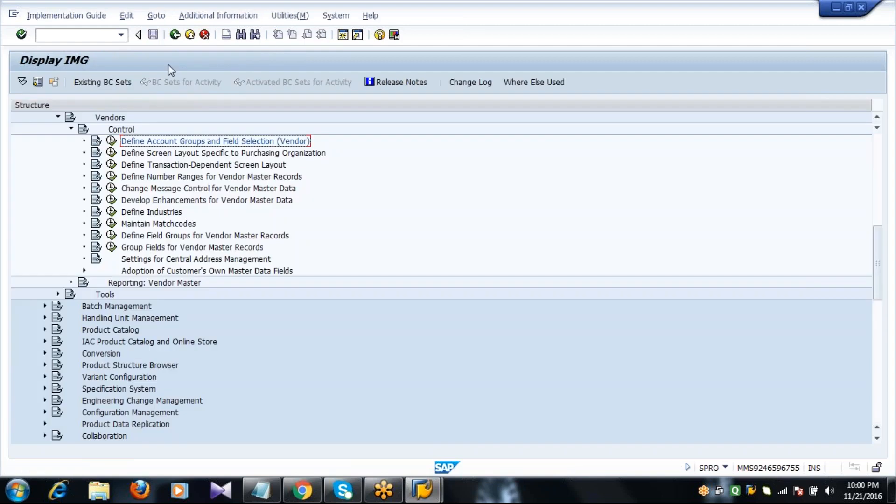
- Run Define Number Ranges for Vendor Master Records and open the number range intervals
left_click(176, 178)
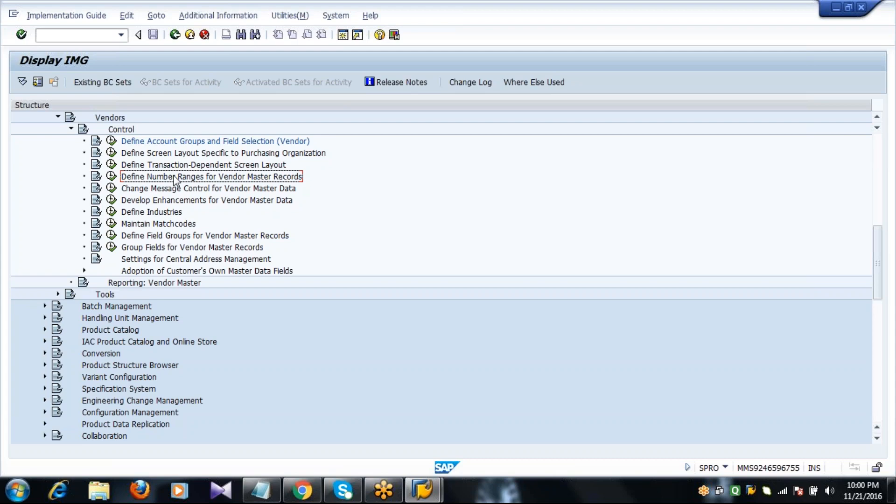
left_click(111, 175)
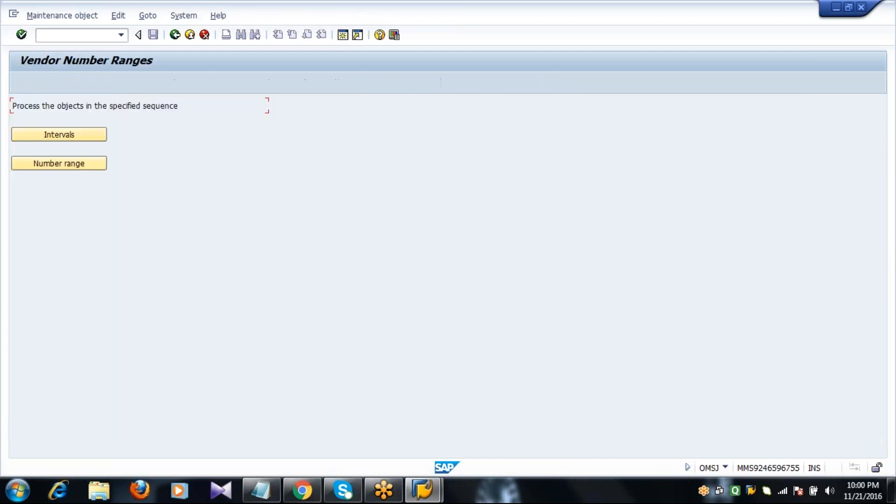
left_click(65, 135)
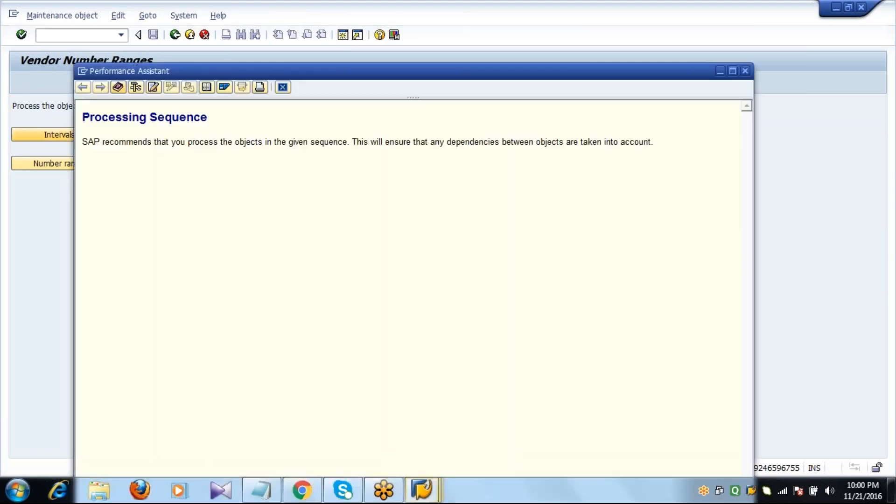
left_click(283, 87)
left_click(65, 139)
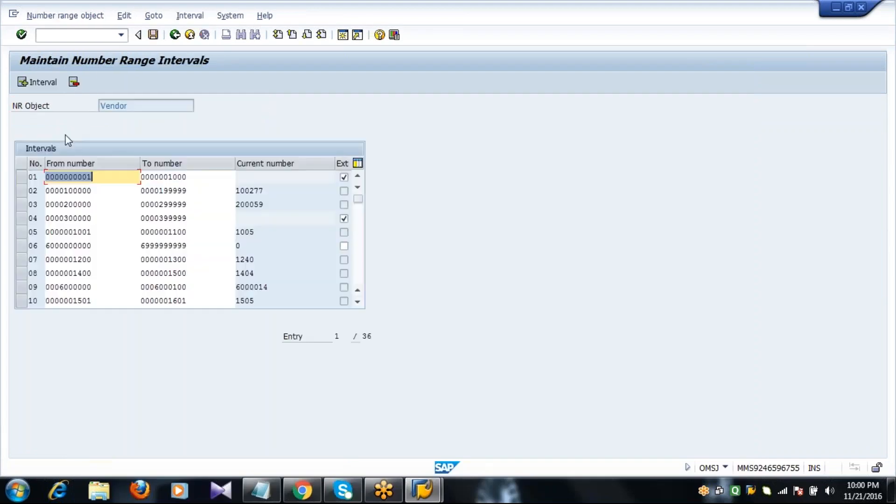
- Start an interval insert, cancel it, and review the existing interval numbers
left_click(45, 82)
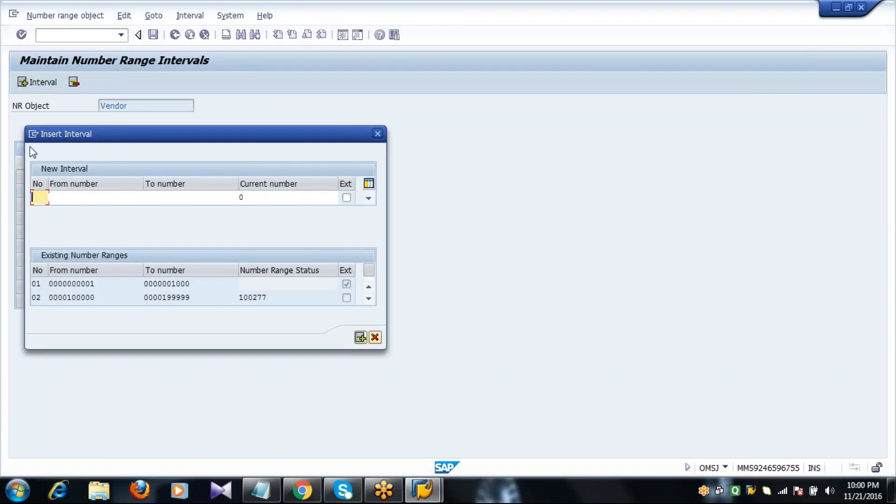
left_click(375, 337)
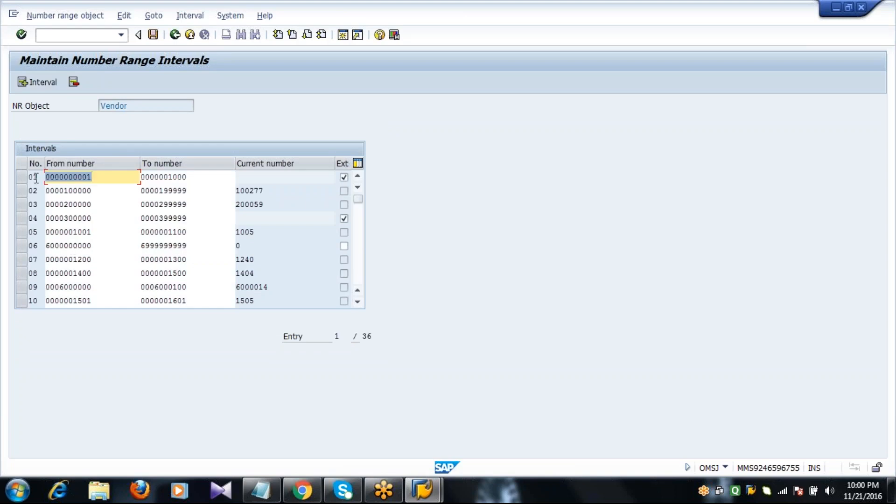
left_click(37, 192)
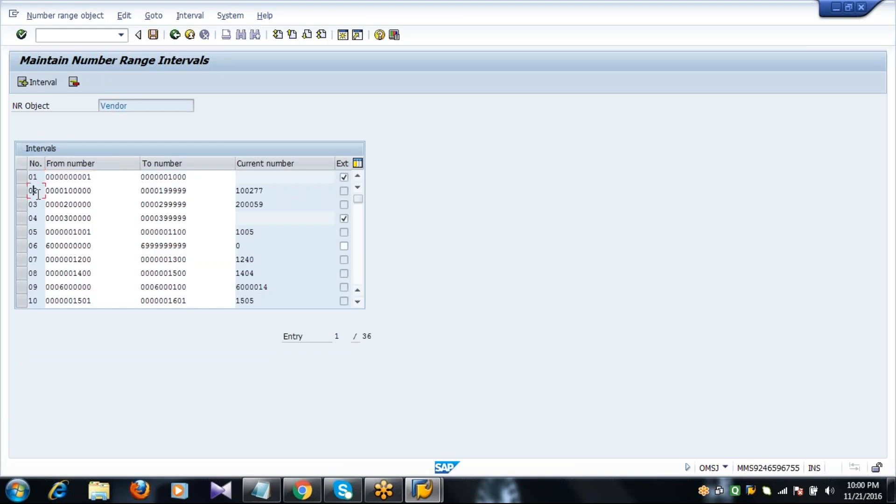
left_click(39, 232)
left_click(40, 274)
- Insert interval 25 from 2201 (picked via value help) to 2210, flagged as external
left_click(41, 82)
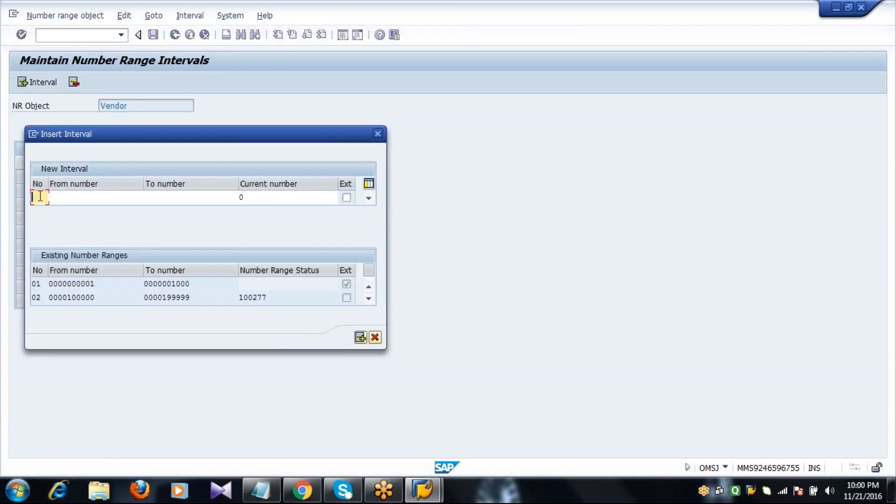
type("25")
left_click(94, 200)
left_click(149, 198)
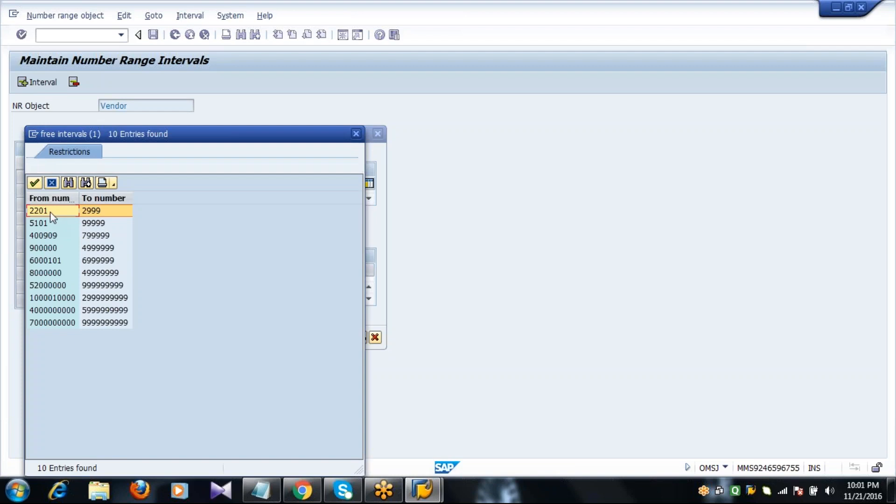
double_click(52, 211)
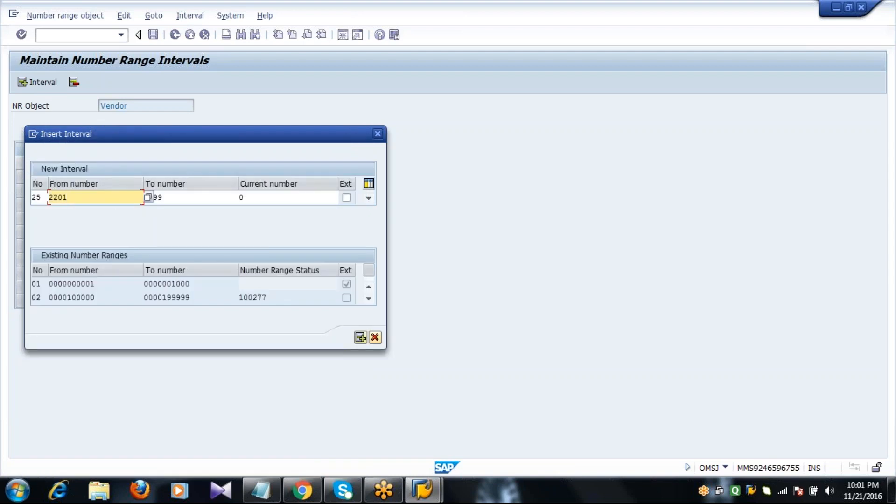
key("Tab")
type("22")
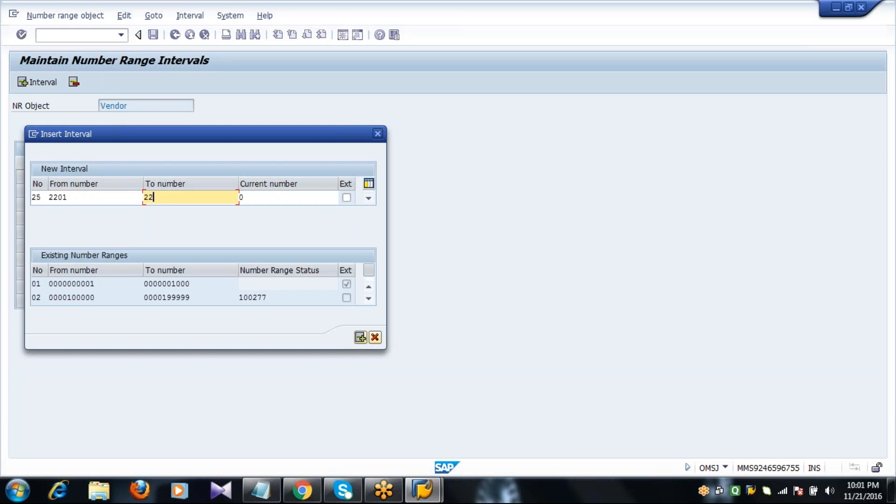
type("10")
left_click(98, 199)
left_click(184, 197)
left_click(346, 198)
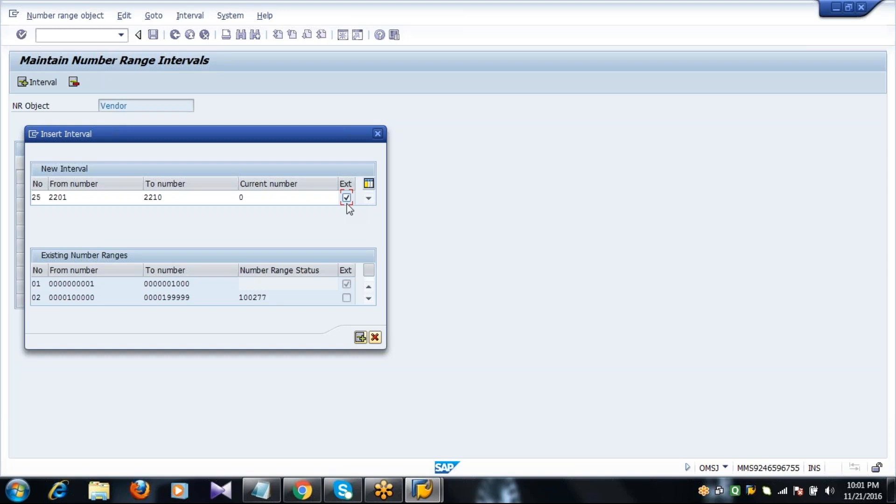
- Recheck interval 25's bounds 2201–2210, toggle the Ext flag off and on, and validate it
left_click(88, 200)
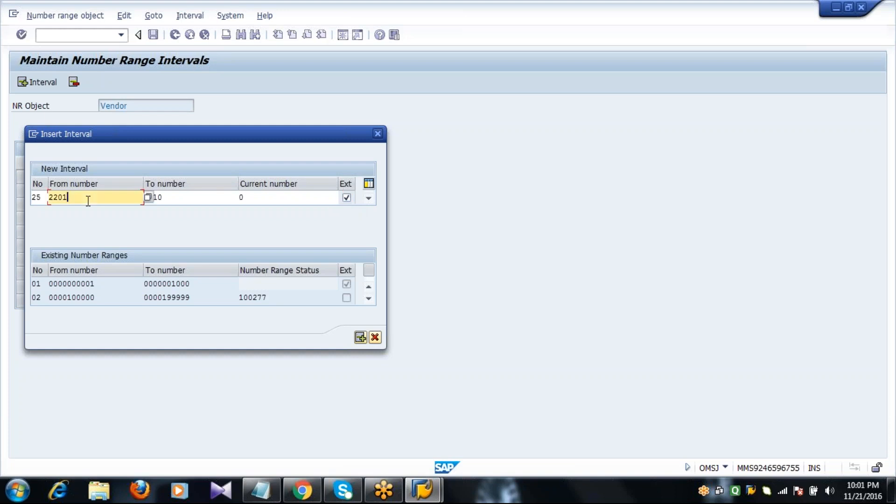
left_click(188, 199)
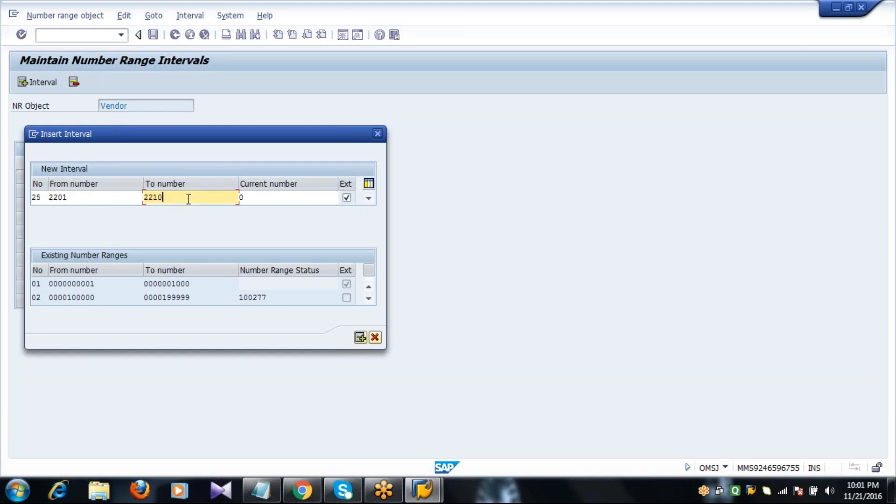
left_click(346, 198)
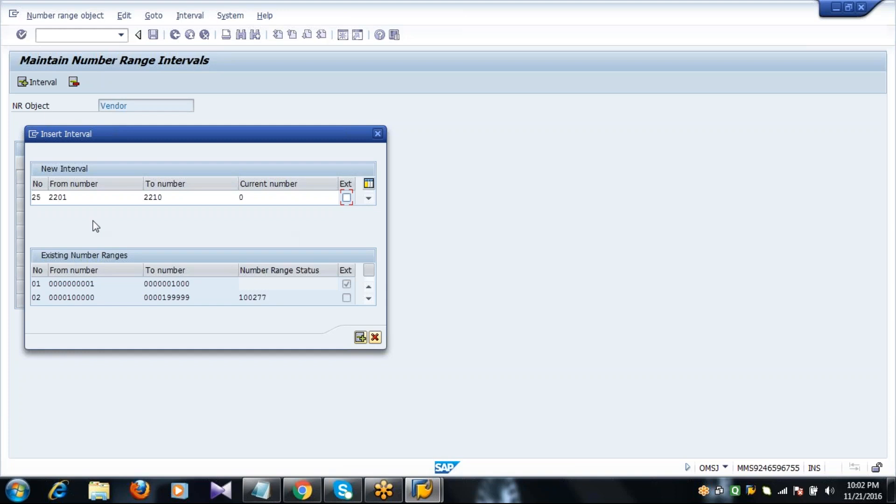
left_click(100, 194)
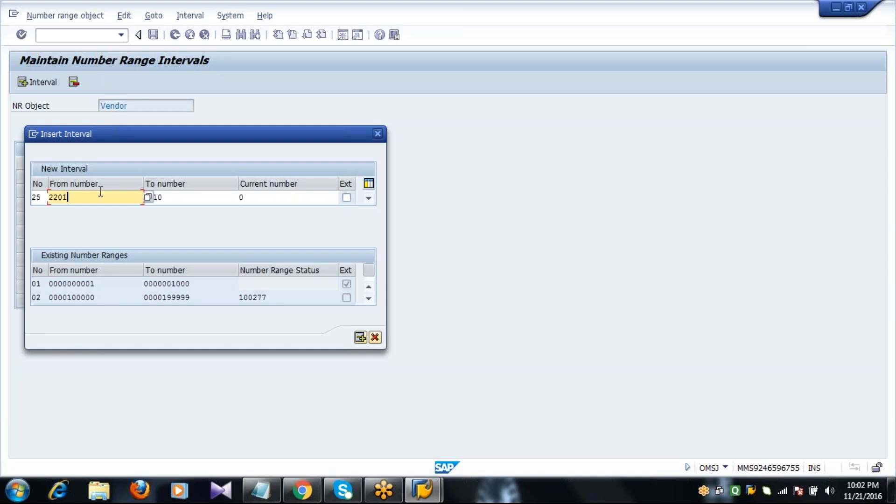
left_click(180, 196)
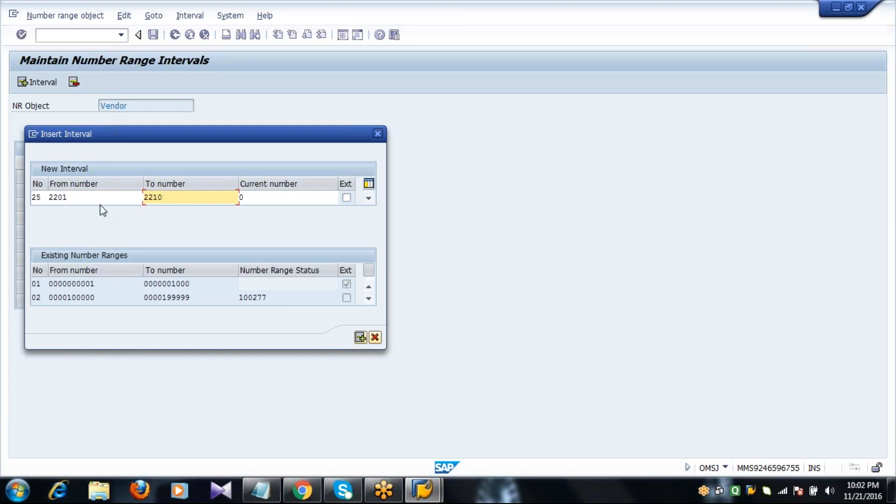
left_click(103, 204)
left_click(185, 203)
left_click(346, 198)
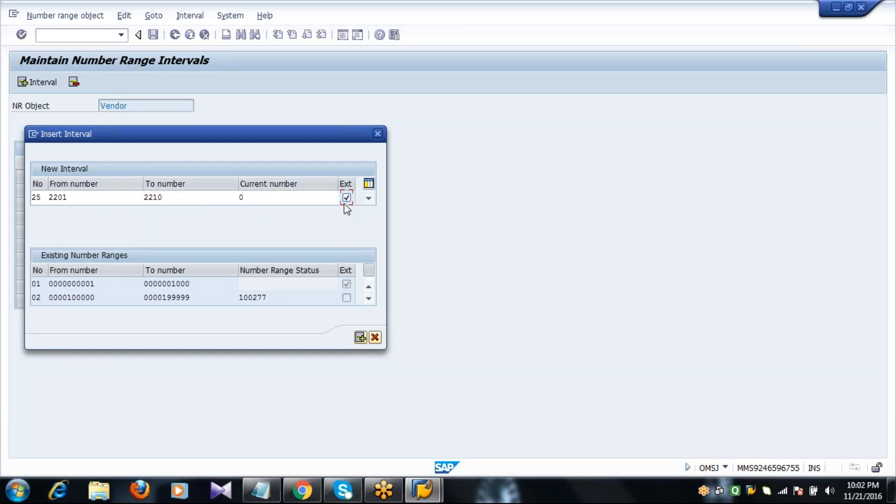
key("Return")
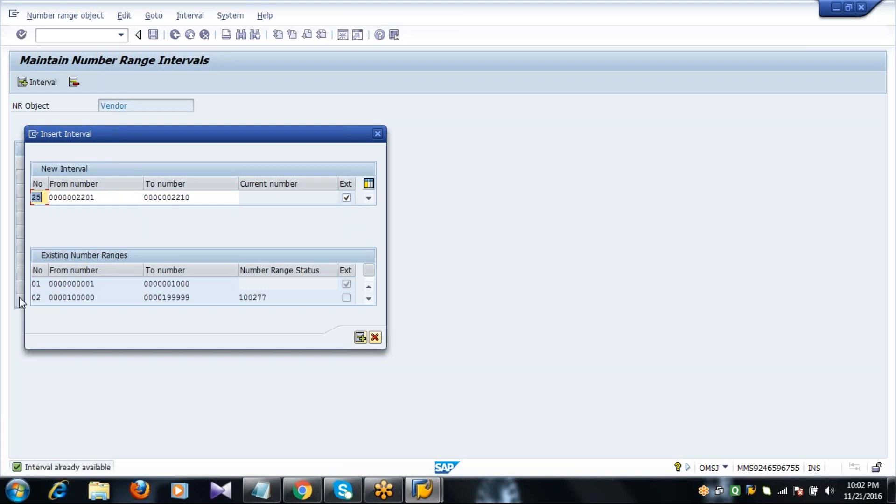
key("Return")
- Cancel the interval 25 insert and select then deselect its row in the list
left_click(45, 199)
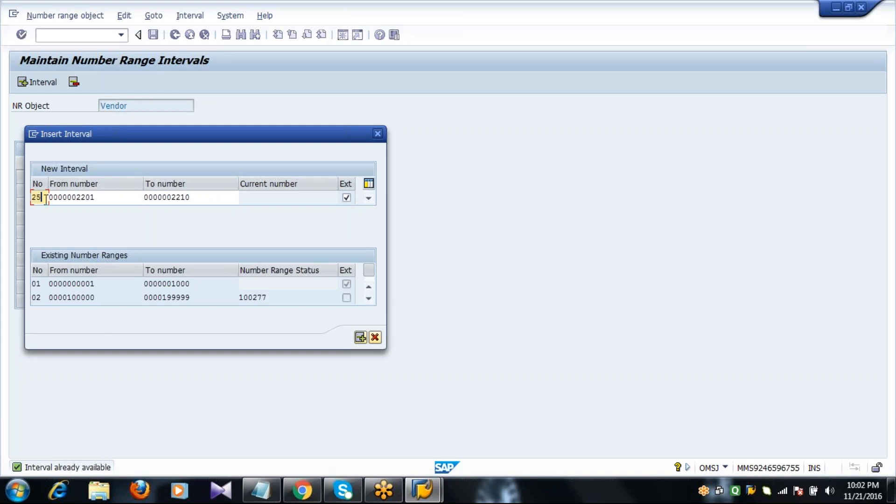
left_click(374, 337)
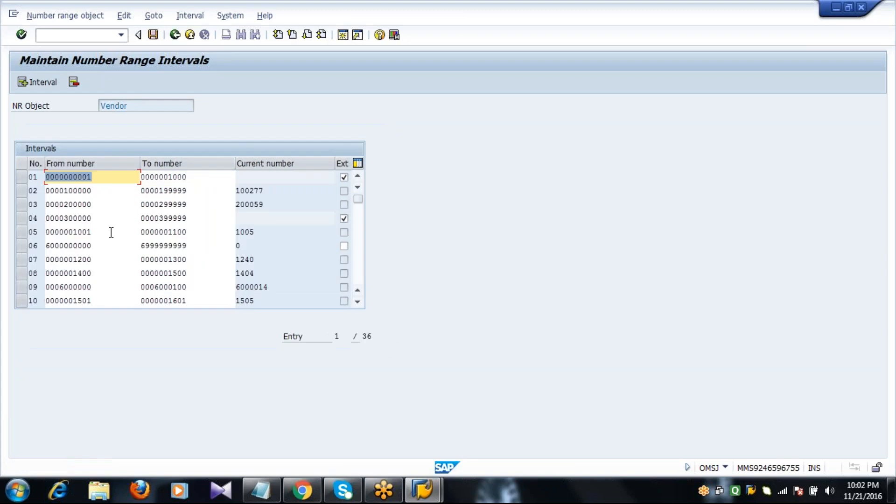
left_click(358, 259)
left_click(356, 260)
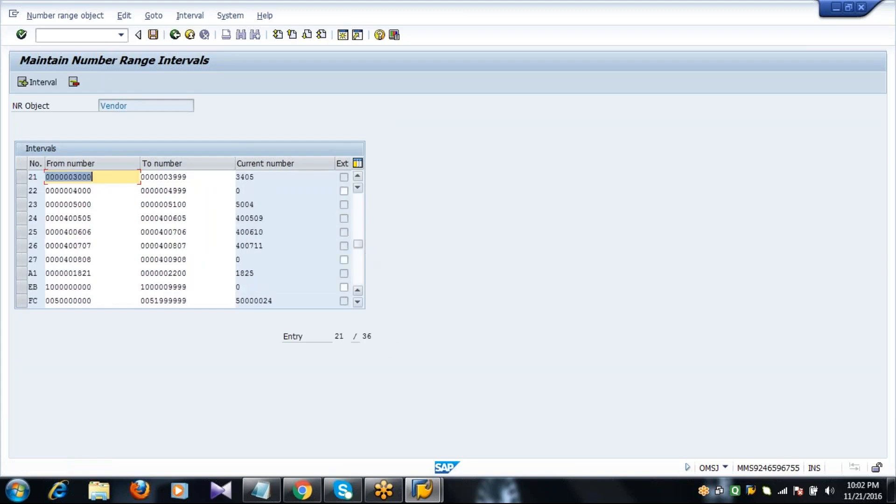
left_click(22, 233)
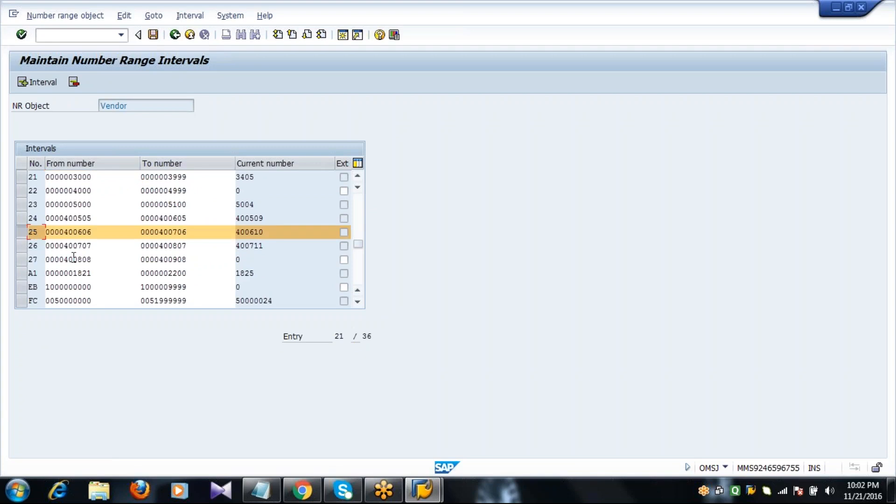
left_click(22, 232)
- Leave the intervals screen without saving, reopen the intervals and begin a new insert
left_click(176, 36)
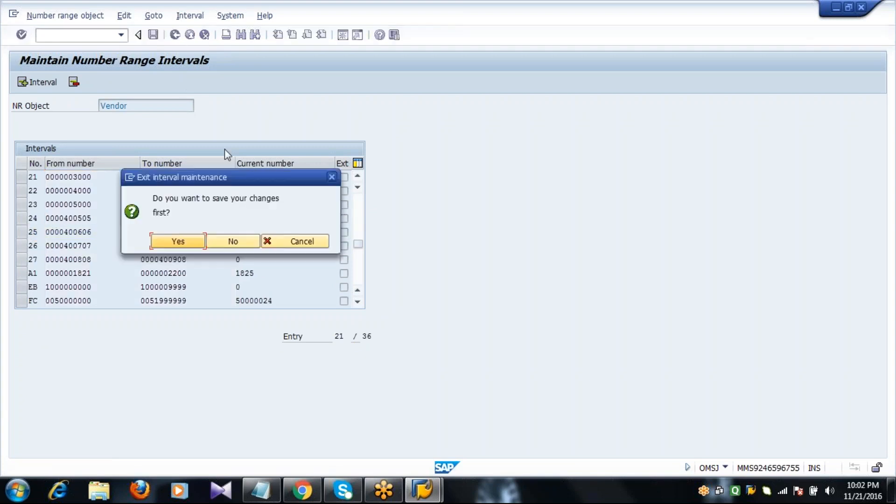
left_click(229, 240)
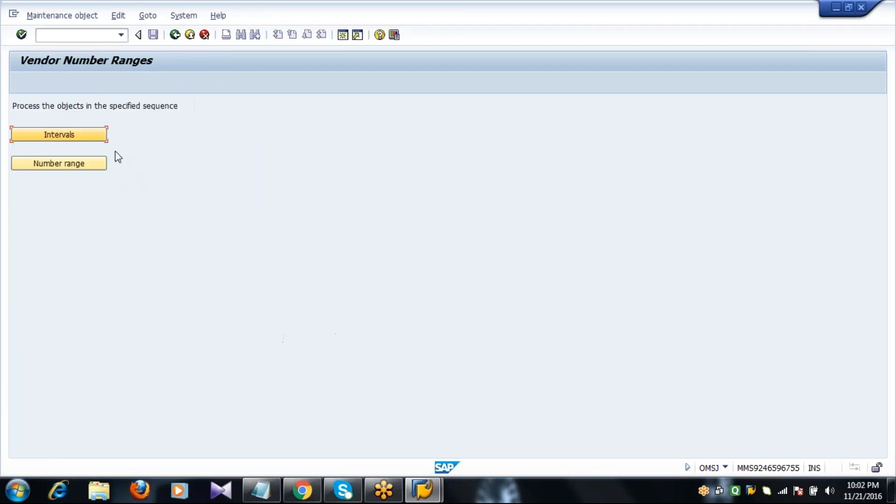
left_click(71, 136)
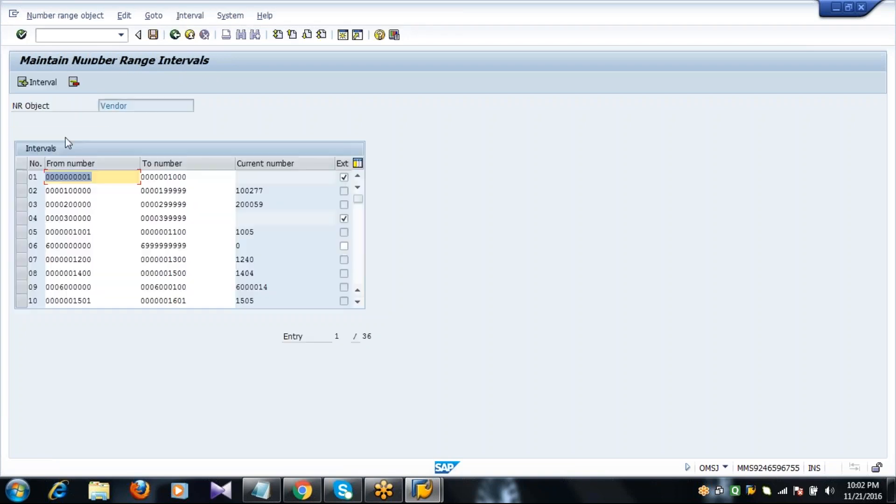
left_click(38, 83)
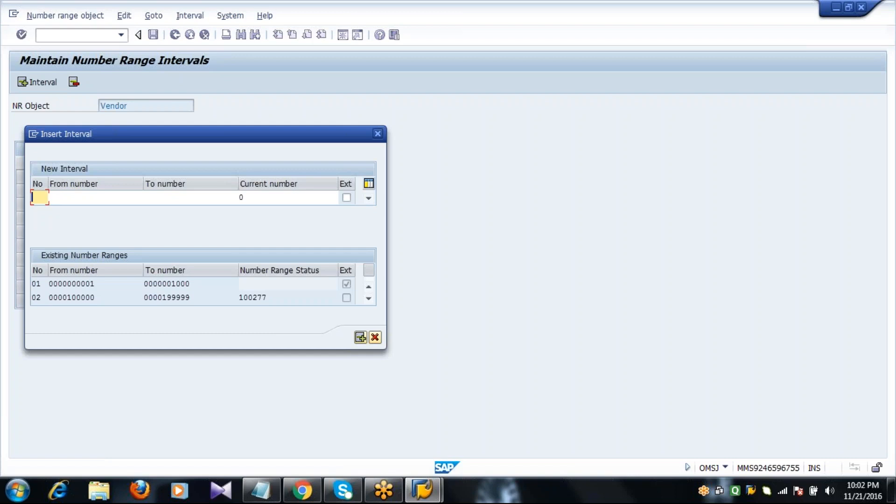
- Enter interval S1 from 2201 to 2210 with external numbering and confirm it
type("5")
type("1")
key("Tab")
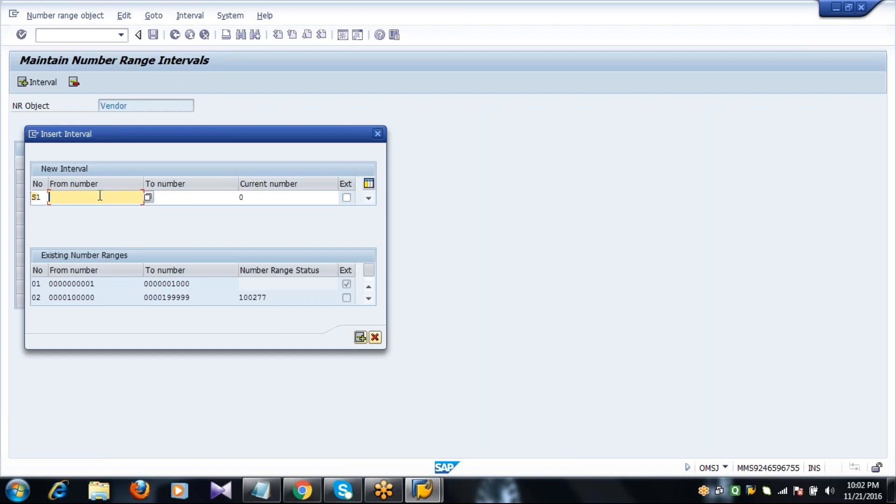
left_click(148, 201)
double_click(58, 212)
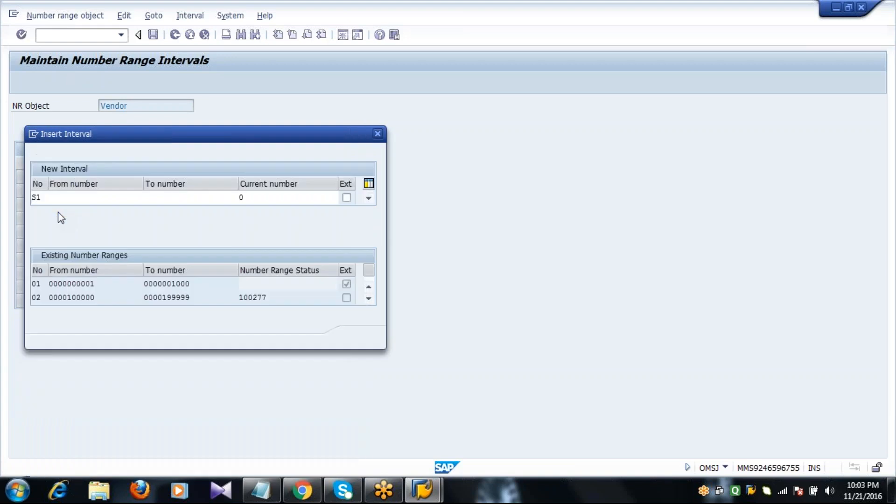
key("Tab")
type("2210")
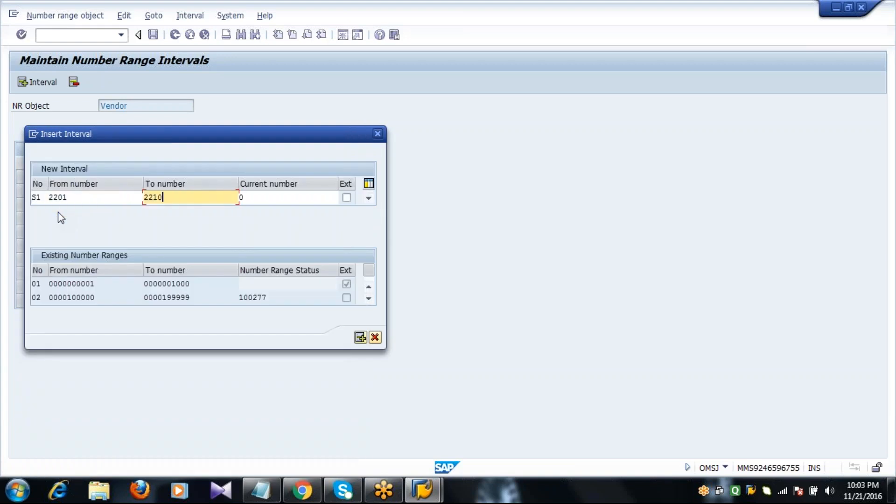
left_click(351, 200)
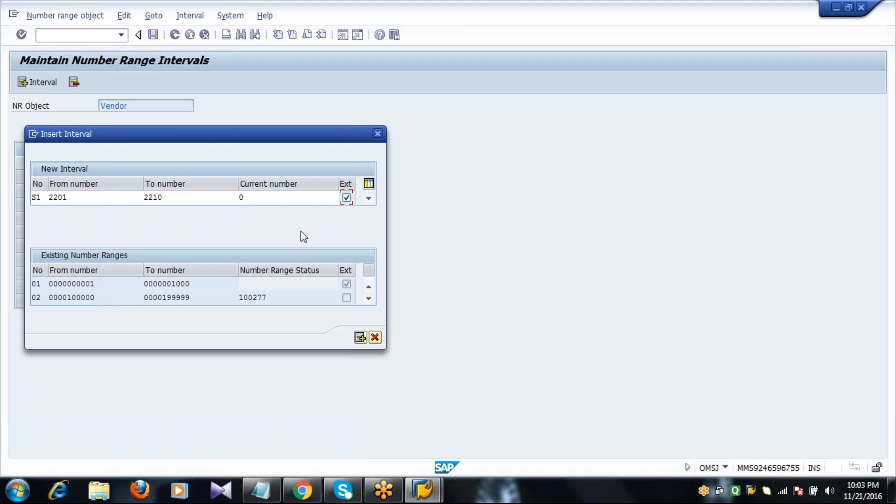
left_click(264, 198)
key("Return")
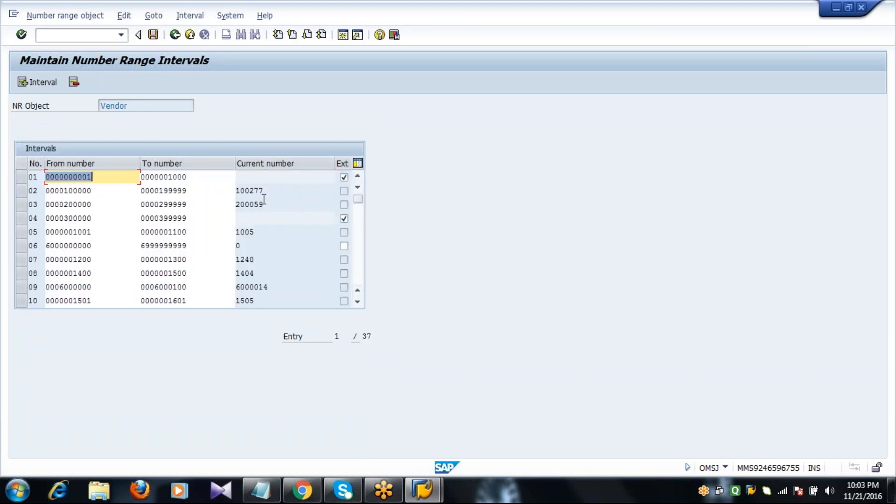
- Check S1's bounds in the interval list, save, dismiss the transport notice and go back
scroll(358, 276, "down", 3)
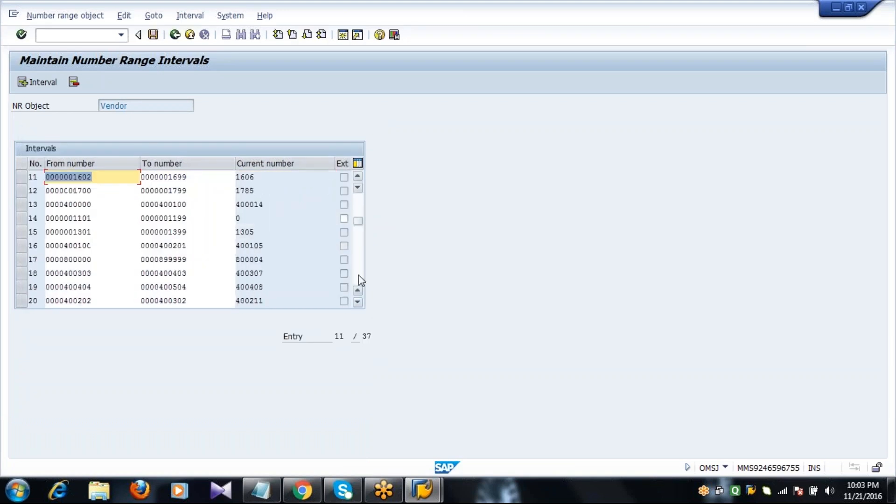
scroll(359, 276, "down", 6)
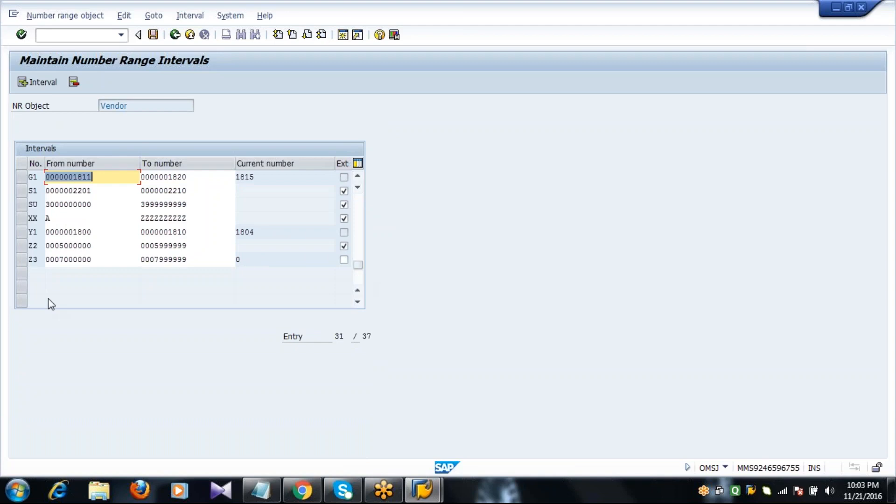
left_click(29, 190)
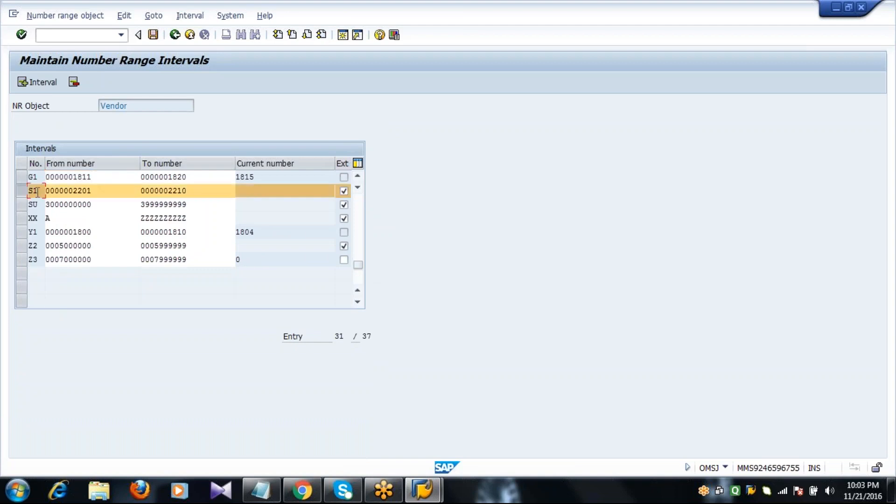
left_click(104, 191)
left_click(200, 191)
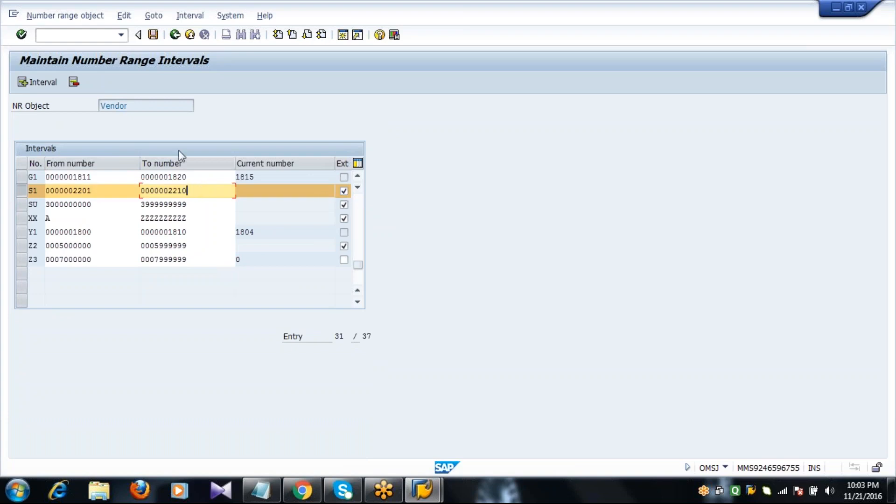
left_click(156, 38)
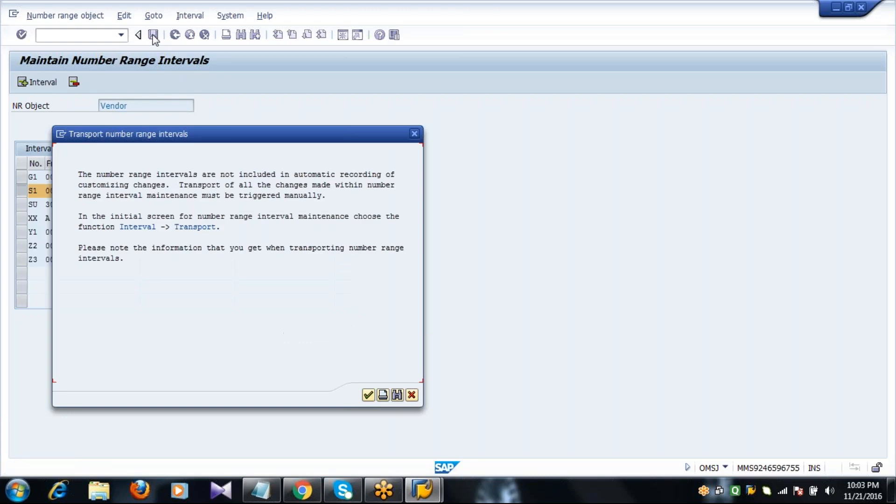
key("Return")
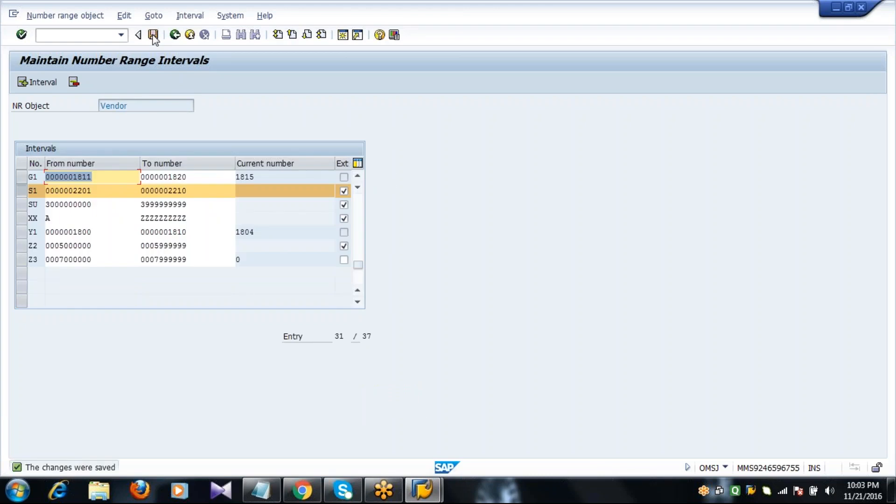
key("F3")
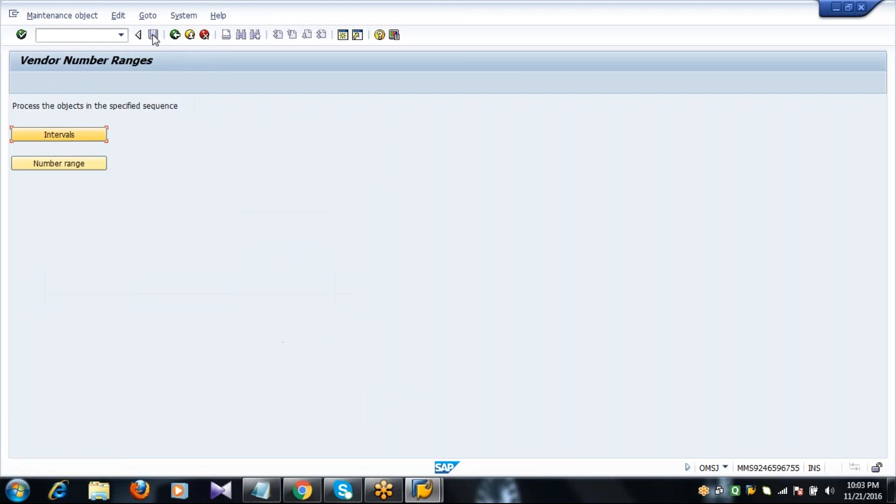
- Replace account group 2001's number range XX with S1
left_click(73, 167)
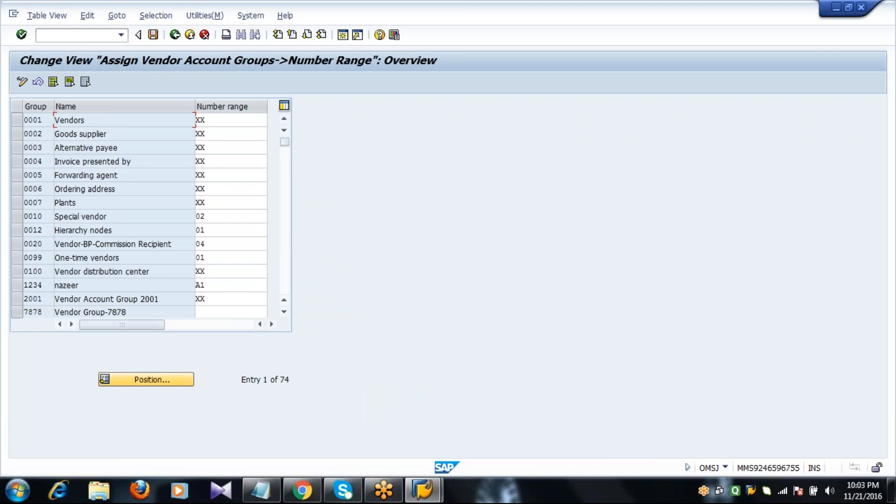
left_click(151, 382)
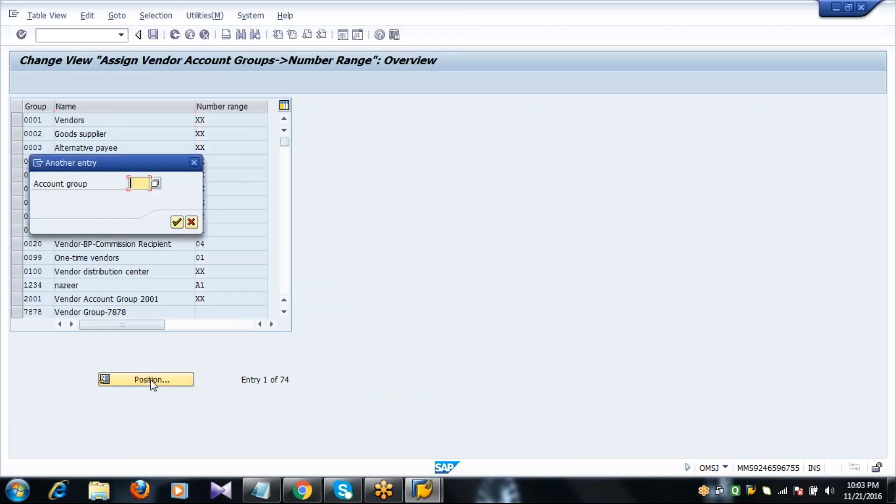
type("2001")
key("Return")
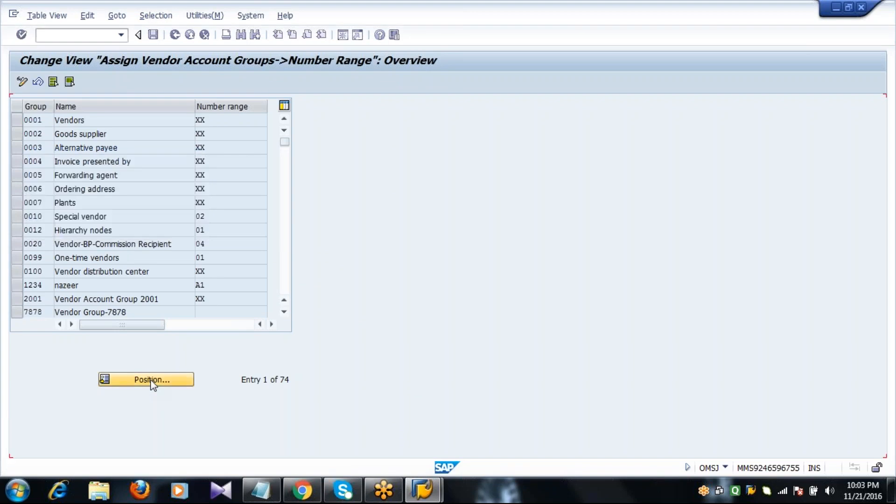
left_click(216, 121)
key("BackSpace")
key("BackSpace")
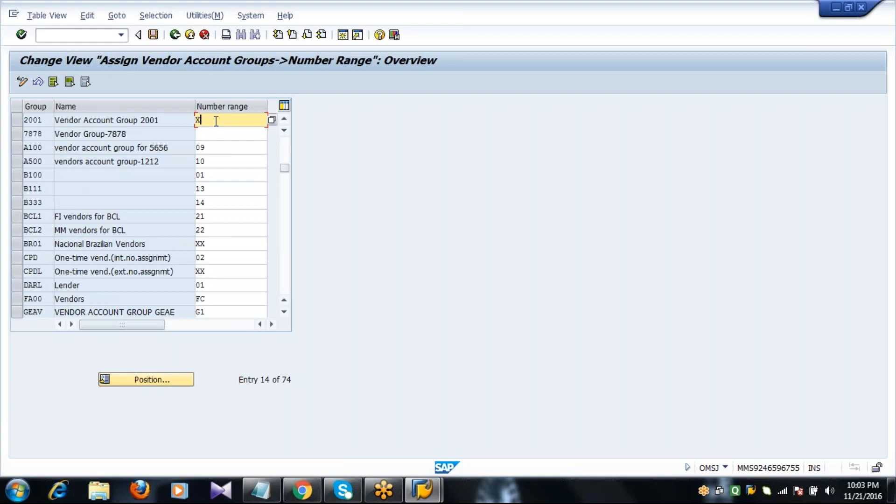
type("S1")
key("Return")
- Save the assignment under the customizing request, go back, open a new session, and bring up Notepad
left_click(153, 34)
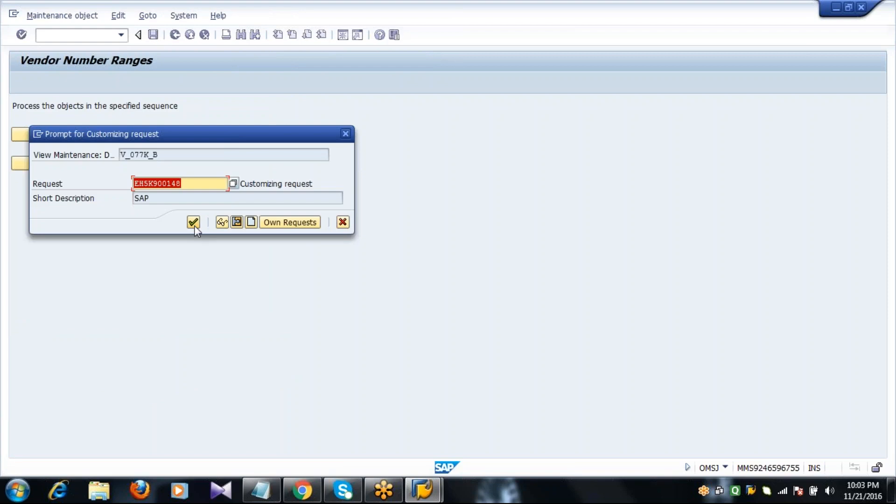
left_click(193, 222)
left_click(175, 35)
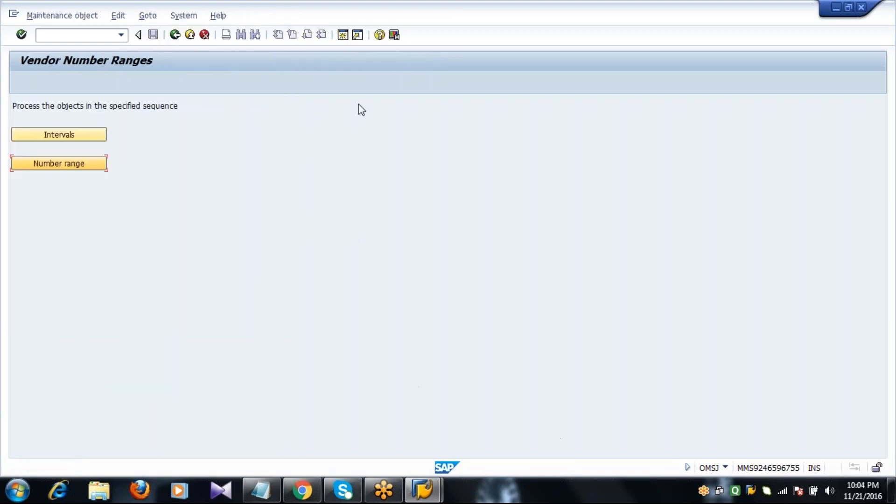
left_click(343, 38)
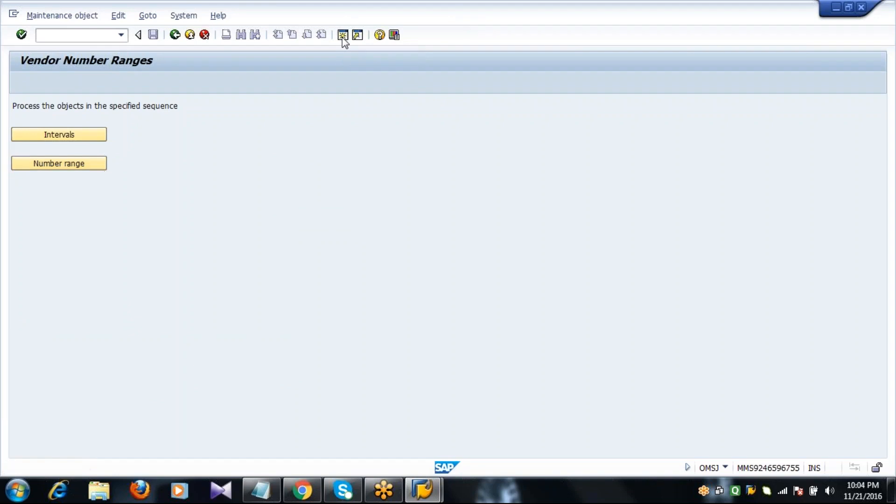
left_click(260, 495)
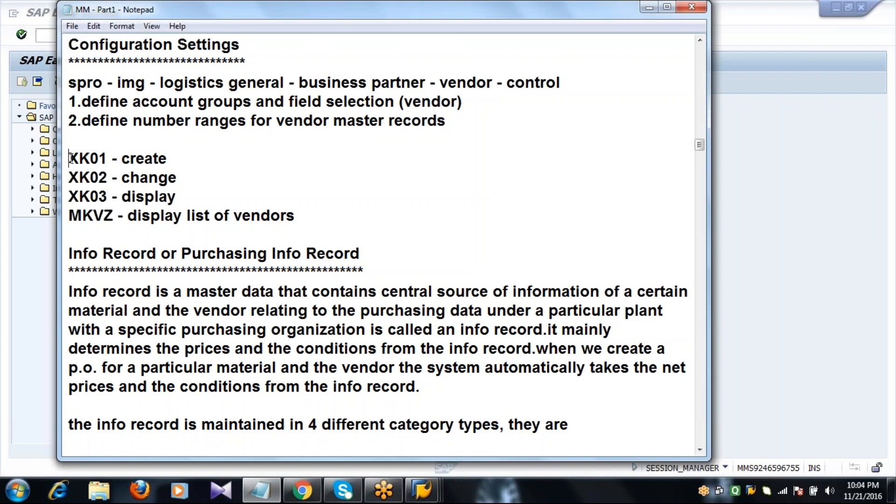
left_click_drag(69, 159, 180, 195)
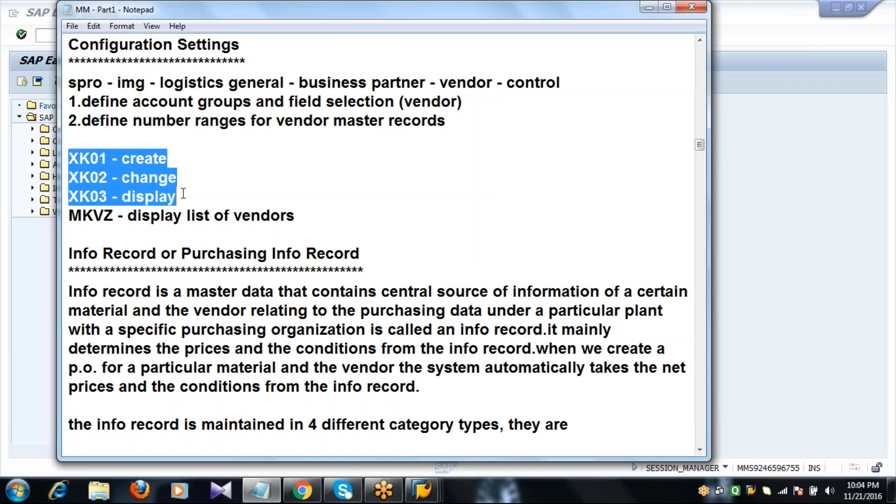
left_click(49, 36)
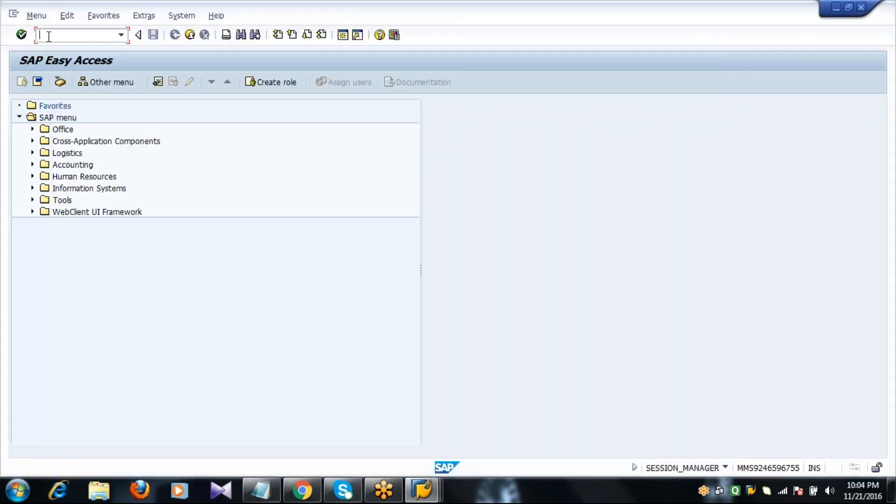
- Start XK01 and enter company code 2001 with purchasing organization 2011
type("xk01")
key("Return")
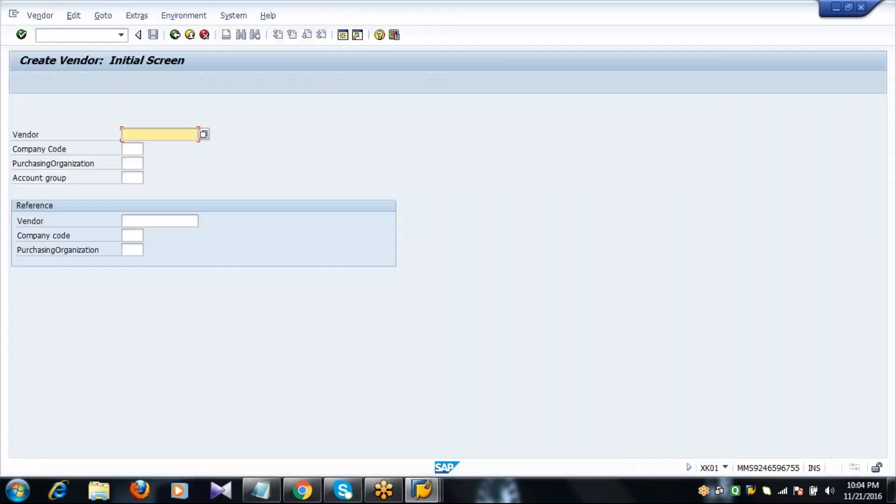
key("Tab")
type("2001")
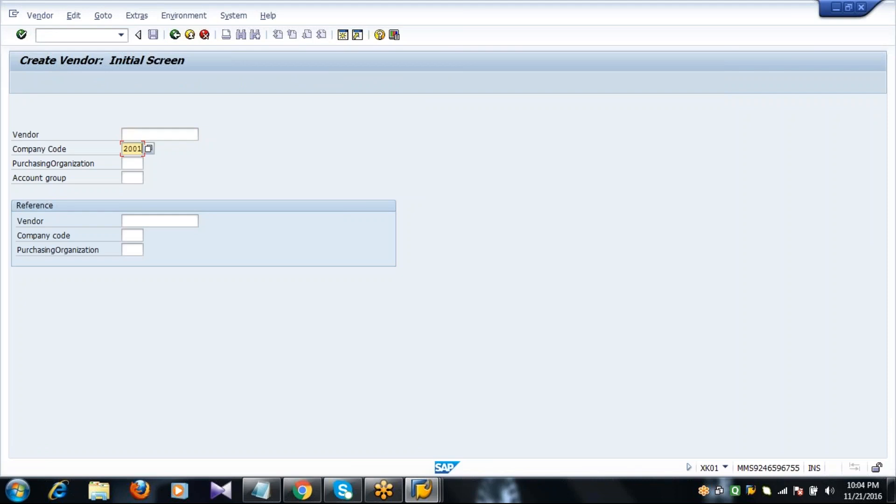
key("Tab")
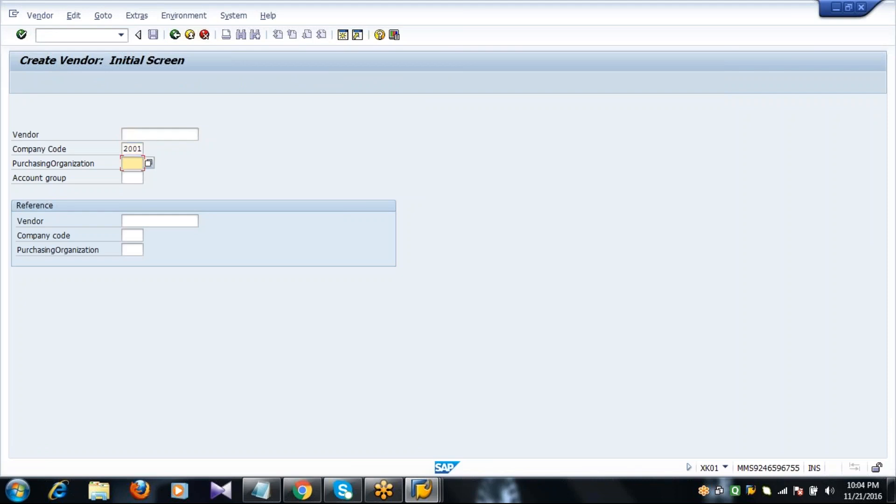
left_click(149, 165)
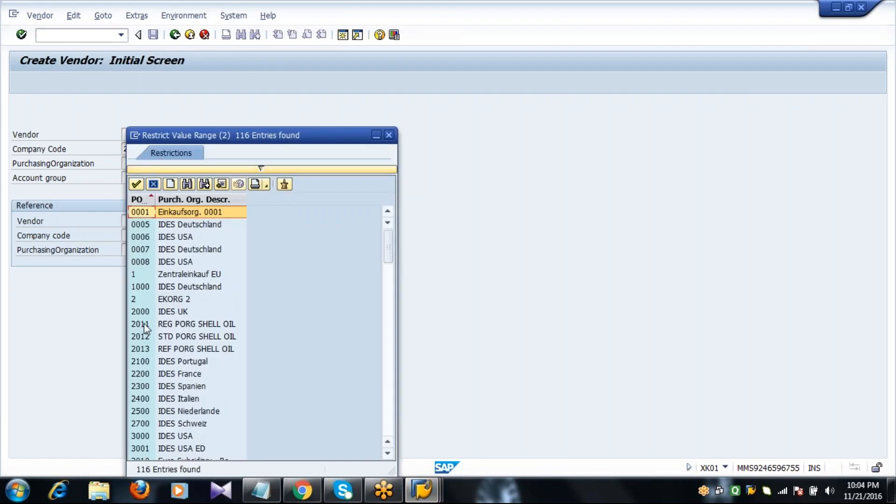
double_click(156, 323)
- Enter account group 2001 and submit the initial screen to validate the entries
left_click(133, 177)
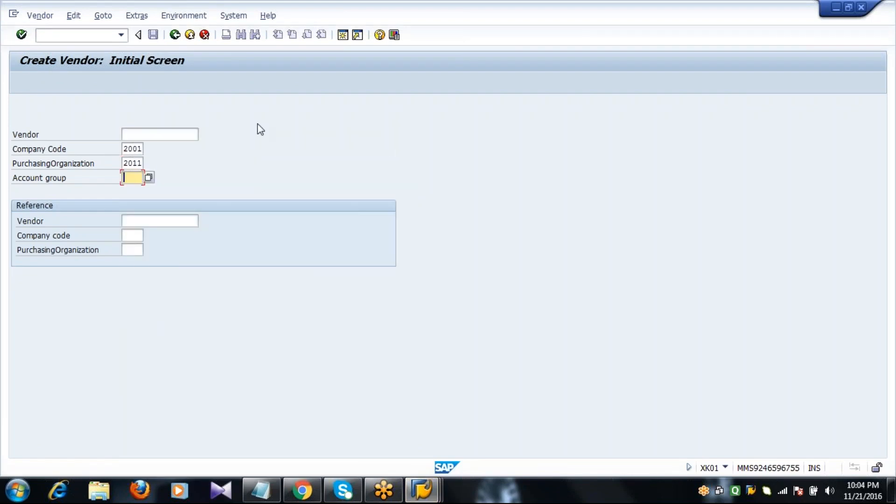
type("2001")
left_click(189, 135)
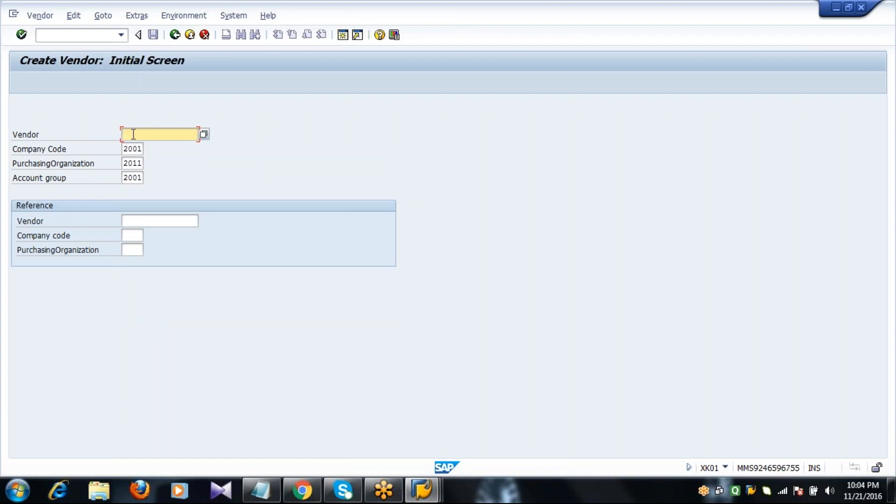
key("Return")
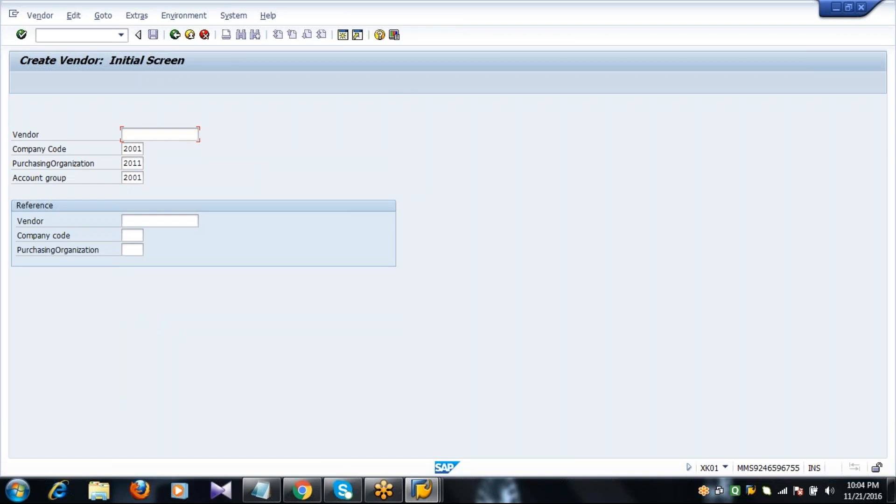
key("Return")
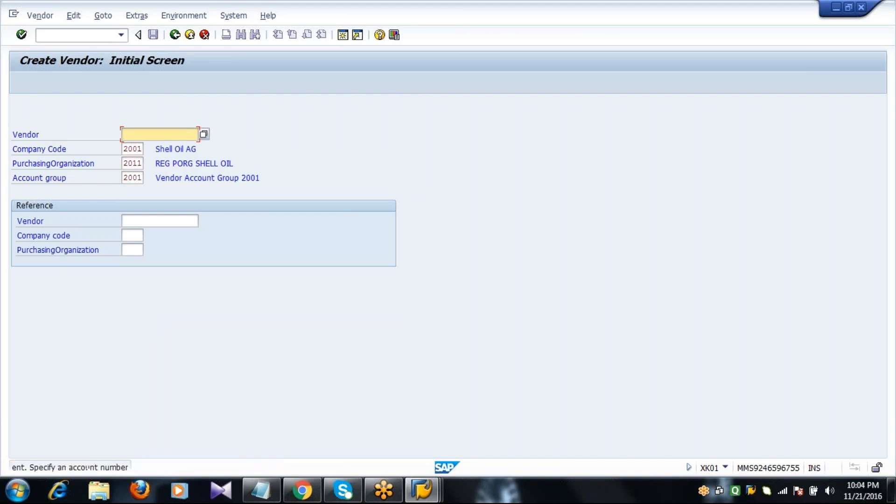
key("Return")
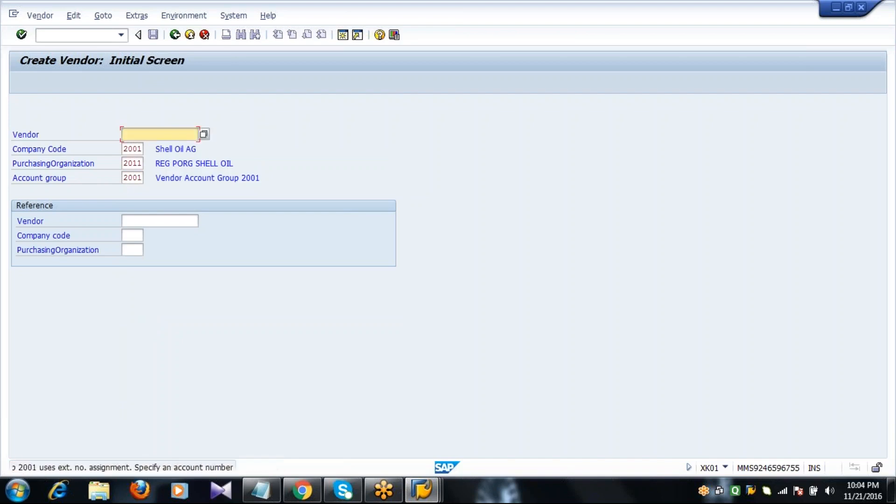
- Read the full explanation of the external-number error, then close it
left_click(158, 469)
double_click(158, 469)
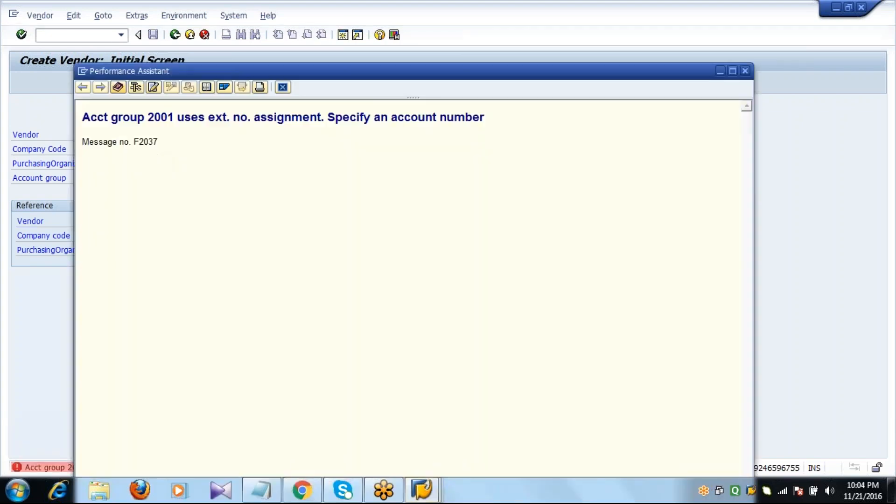
left_click(283, 86)
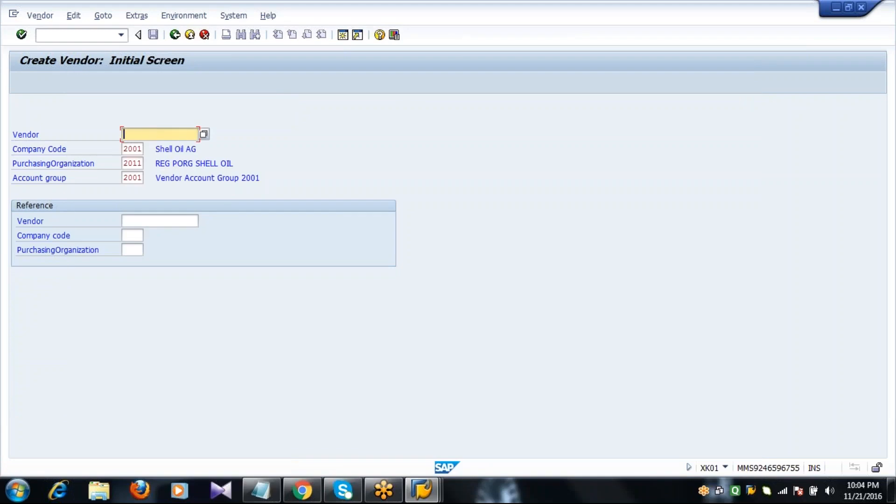
- Try vendor number 225000 and read the error limiting group 2001 to 2201–2210
type("225000")
key("Return")
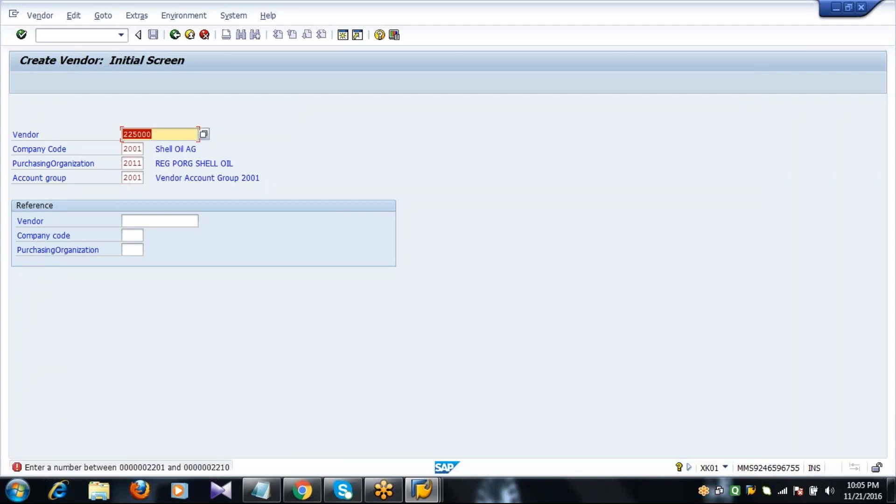
key("Return")
double_click(179, 468)
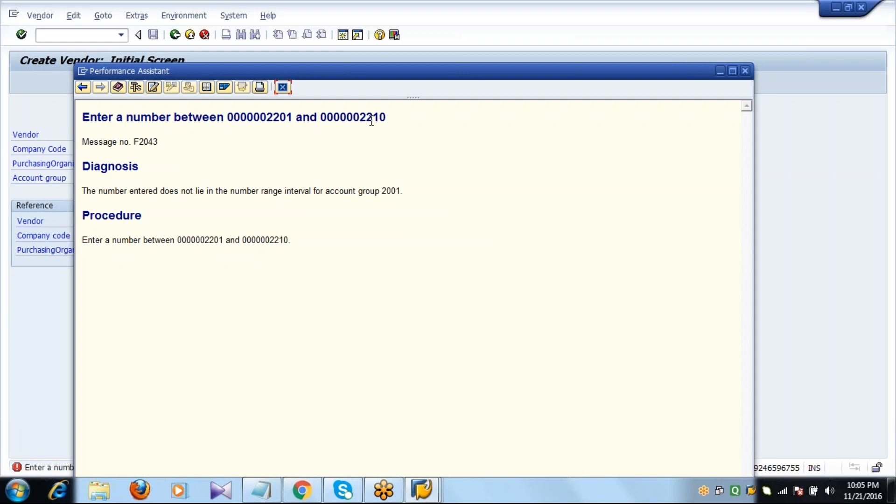
left_click(283, 87)
left_click(143, 178)
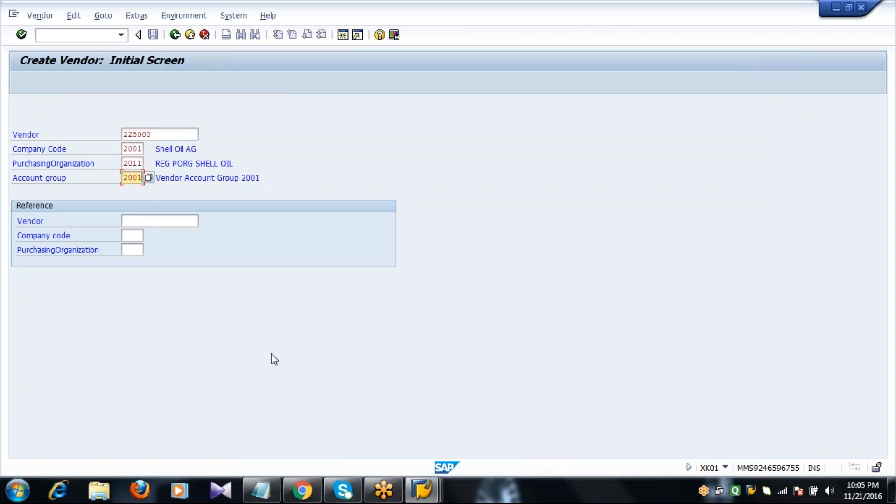
left_click(183, 135)
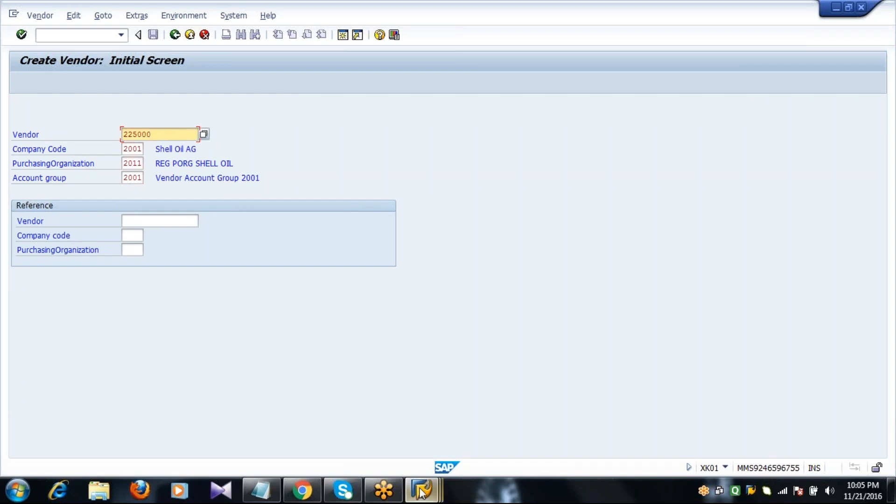
- Uncheck external numbering on interval S1 (2201–2210), save, and return to Vendor Number Ranges
mouse_move(422, 491)
left_click(386, 422)
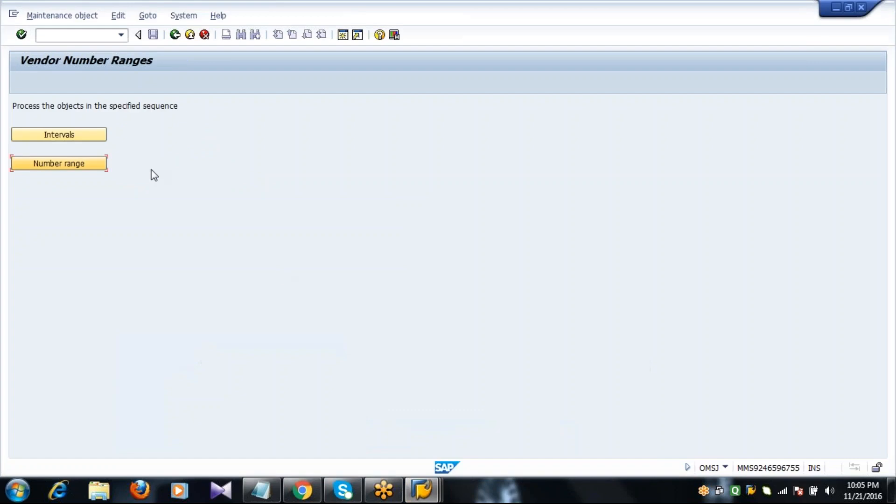
left_click(78, 136)
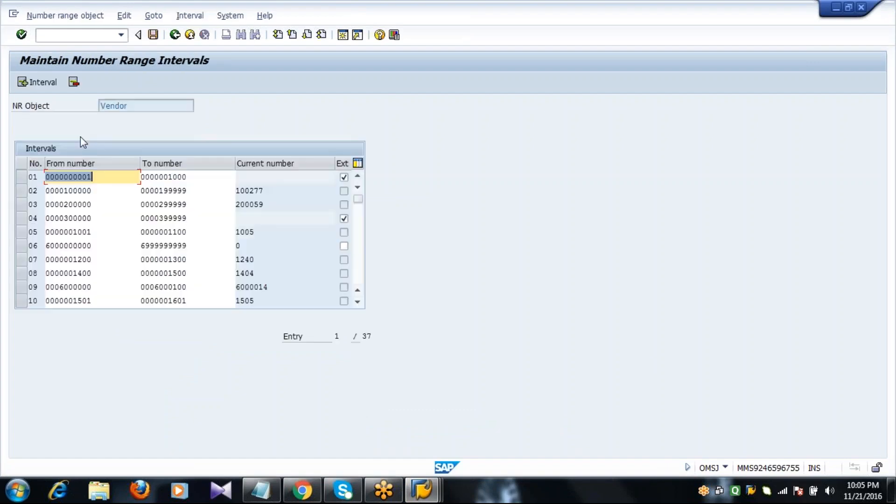
left_click(357, 273)
left_click(357, 273)
left_click(357, 273)
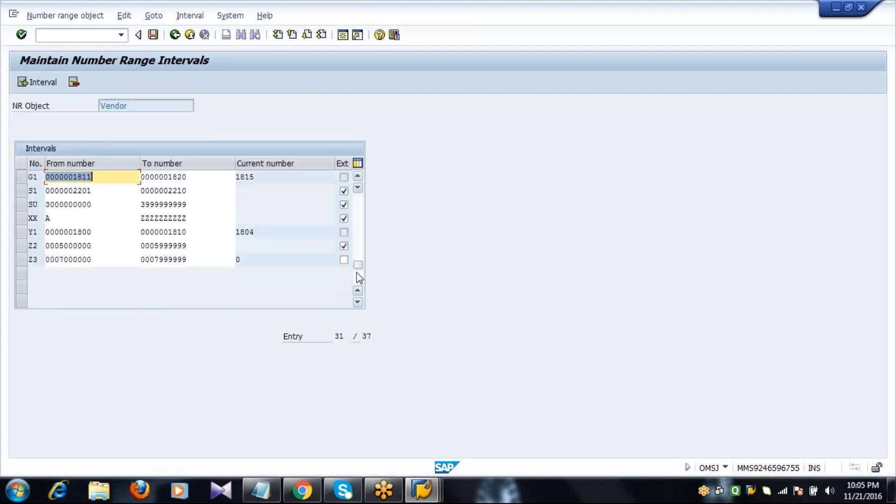
left_click(20, 194)
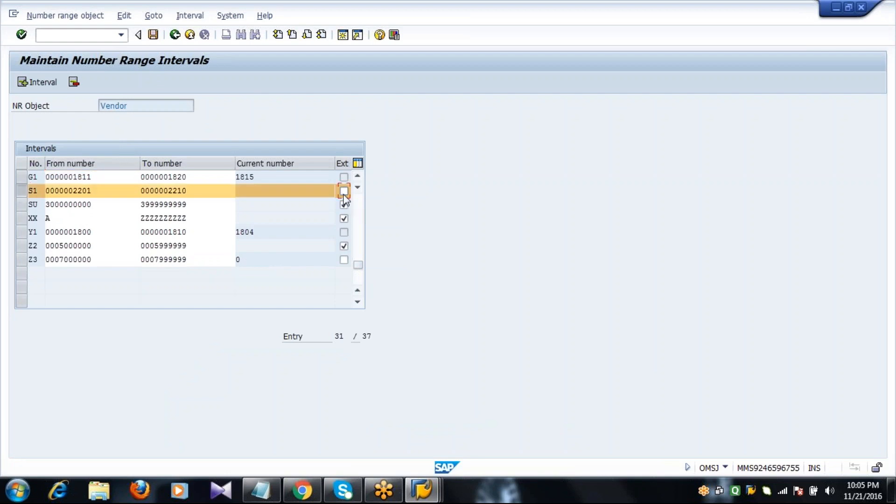
left_click(153, 35)
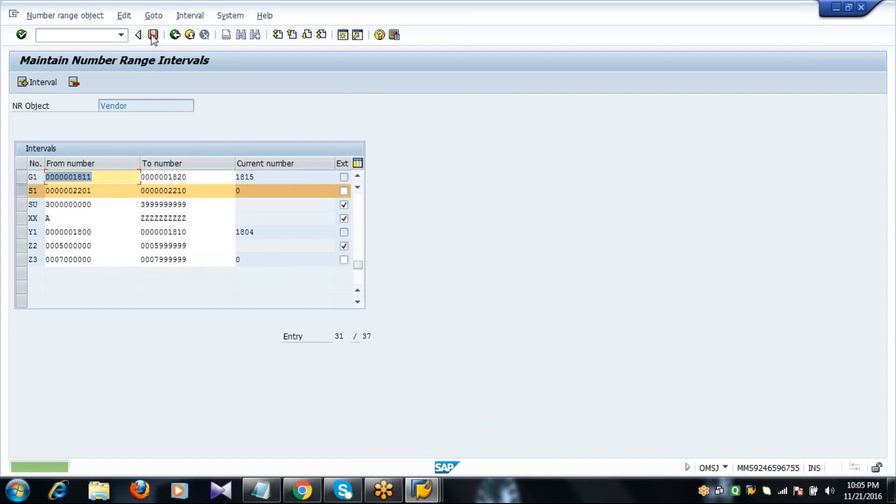
left_click(175, 35)
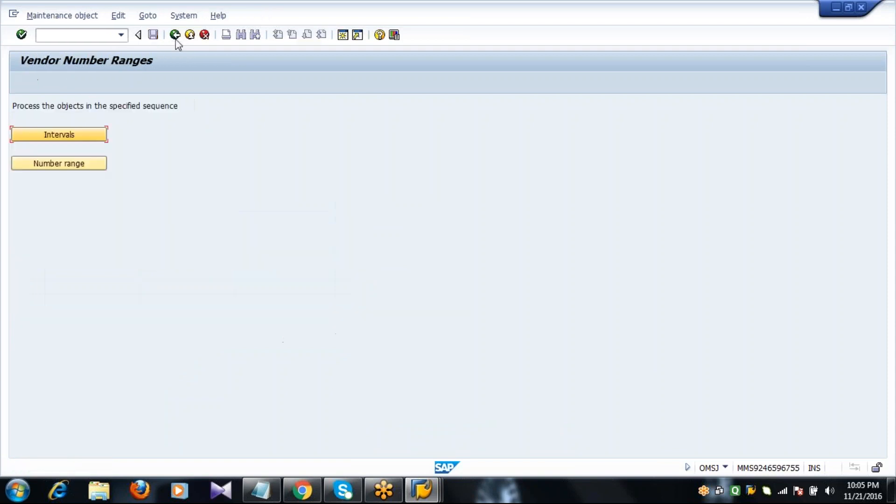
left_click(421, 490)
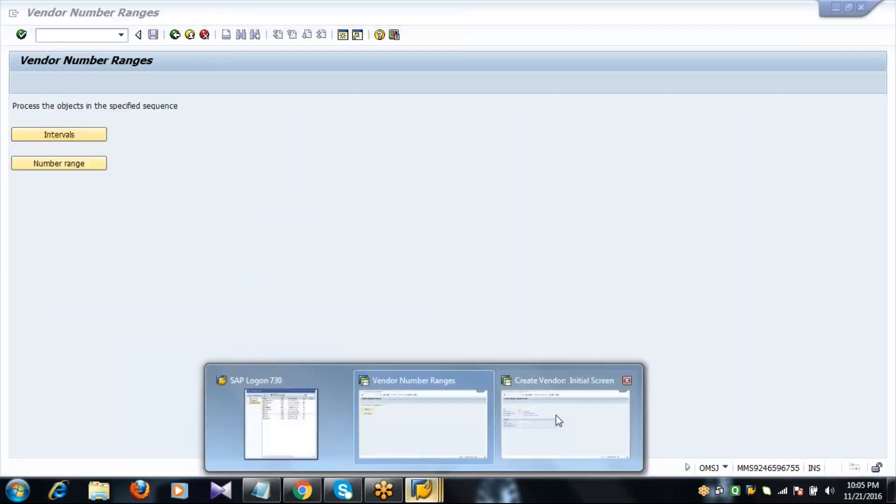
- Restart with /NXK01, reach the Address screen with vendor number INTERNAL, then exit
left_click(558, 421)
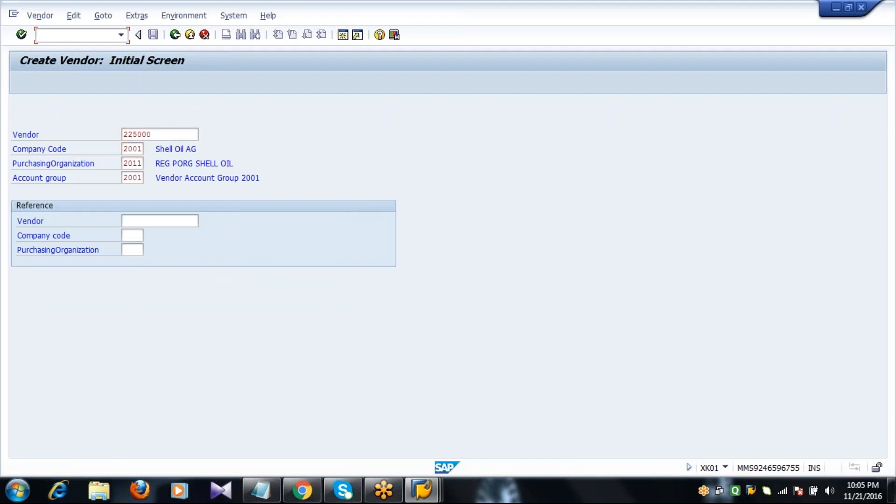
type("/NXK01")
key("Return")
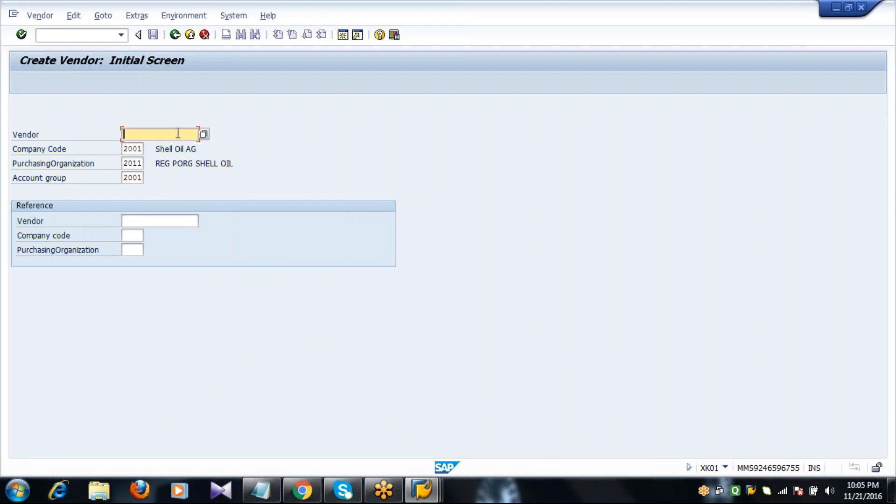
key("Return")
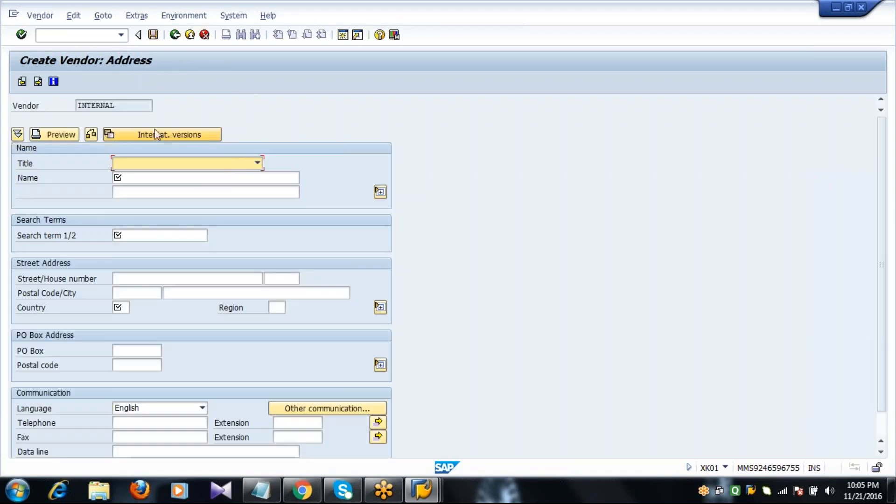
left_click(132, 108)
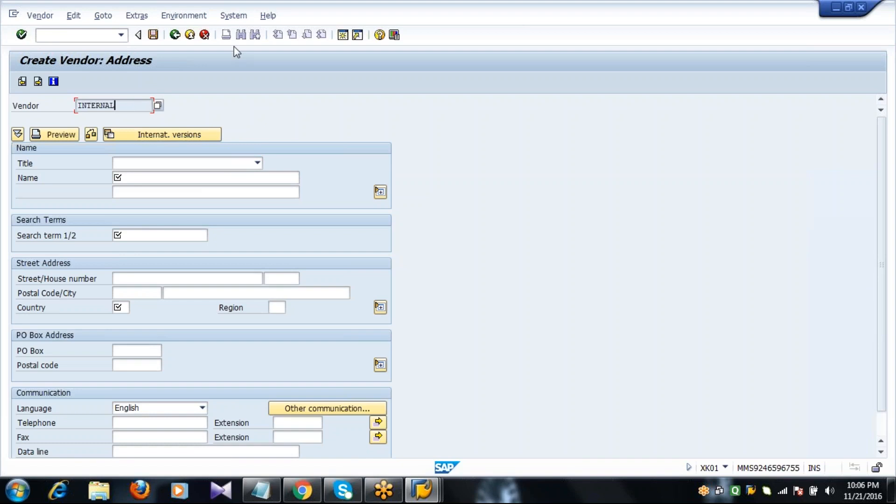
left_click(189, 34)
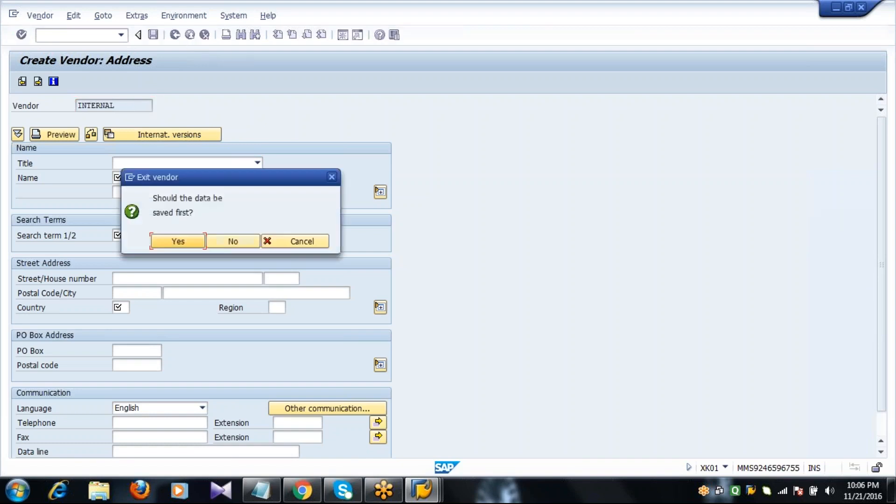
- Exit without saving the vendor and reopen the Create Vendor initial screen with XK01
left_click(228, 241)
left_click(103, 36)
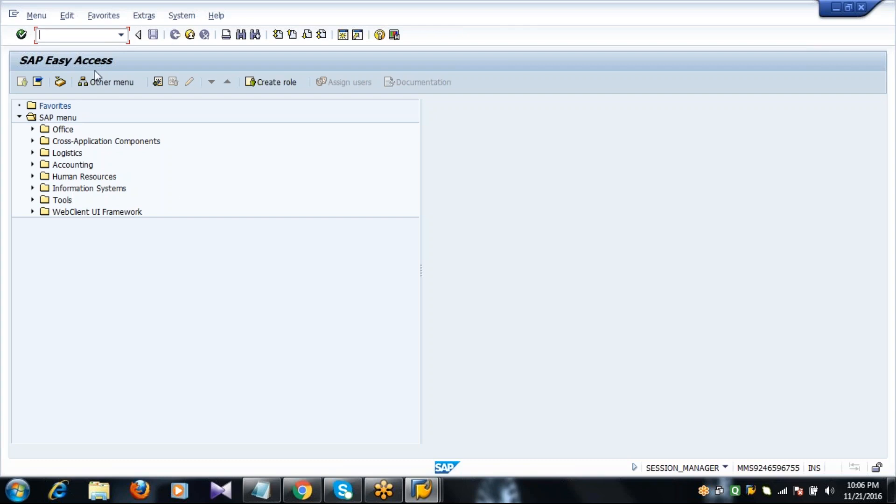
type("XK01")
key("Return")
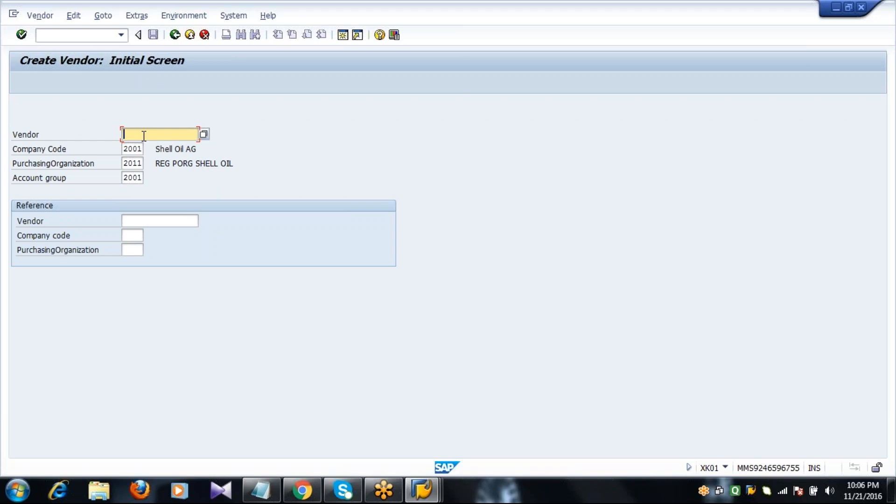
- Move on to the address screen and enter title Mr., name Arun and search term Arun
key("Tab")
key("Tab")
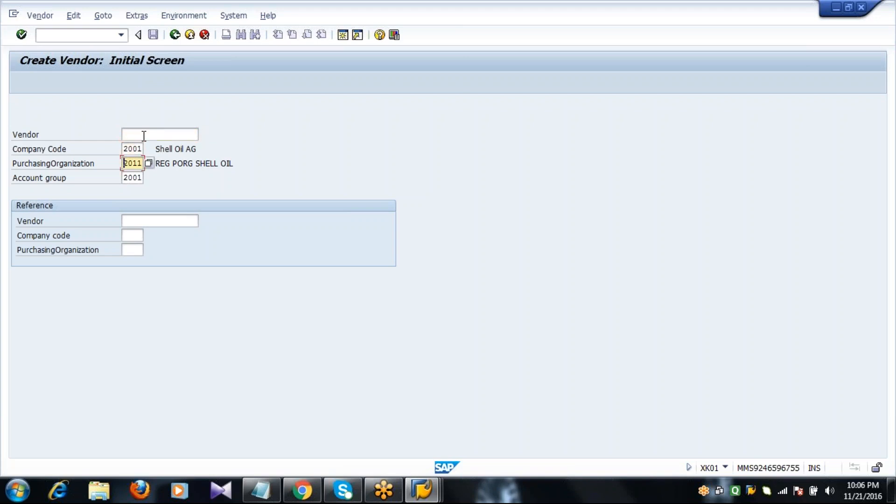
key("Tab")
key("Return")
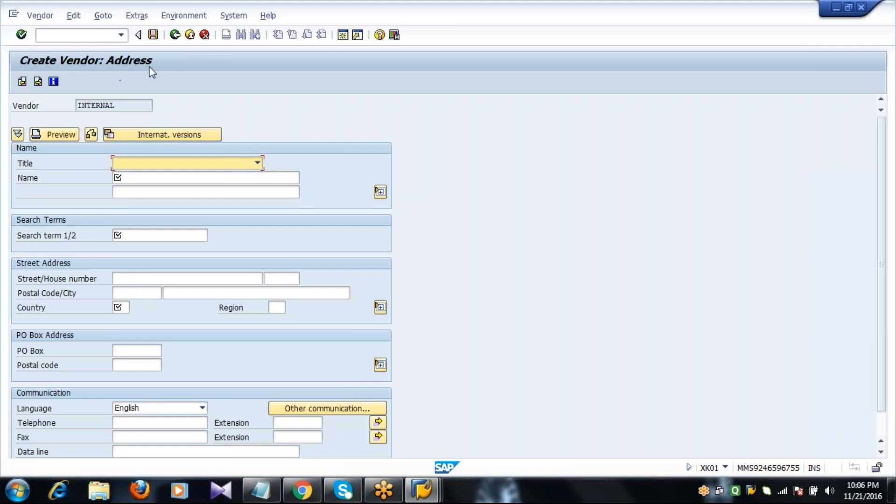
left_click(214, 169)
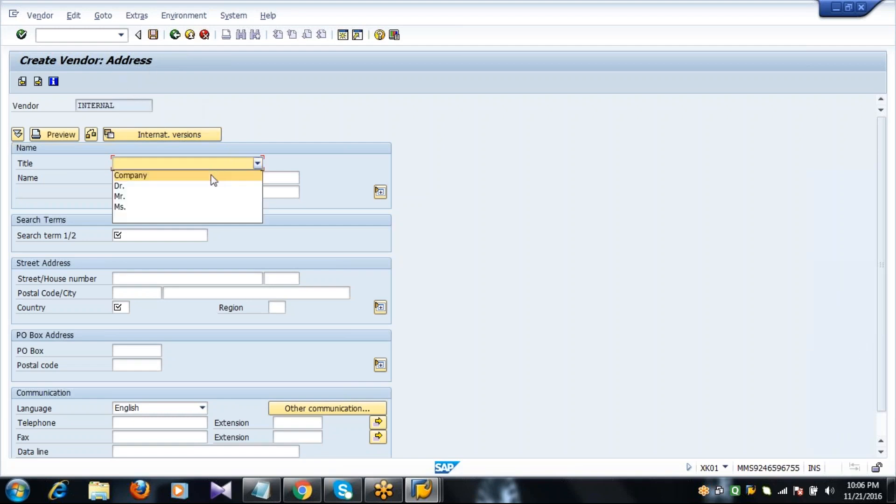
left_click(207, 197)
left_click(195, 179)
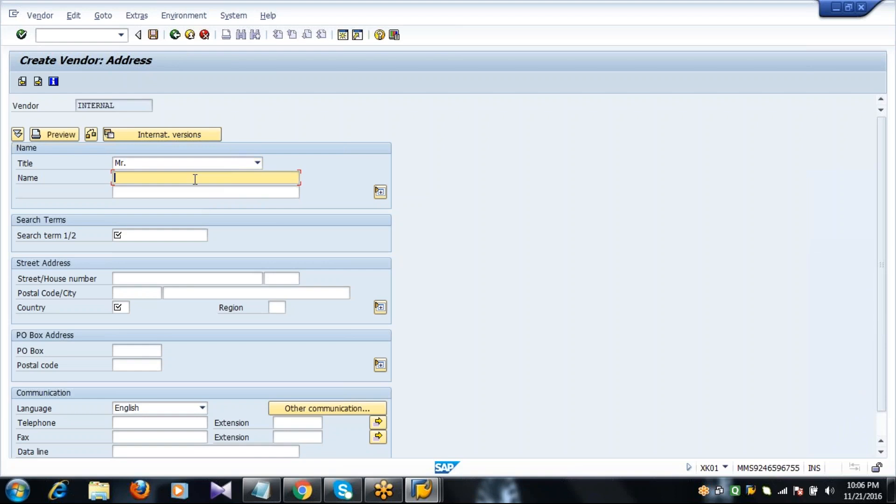
type("Arun")
key("Tab")
key("Tab")
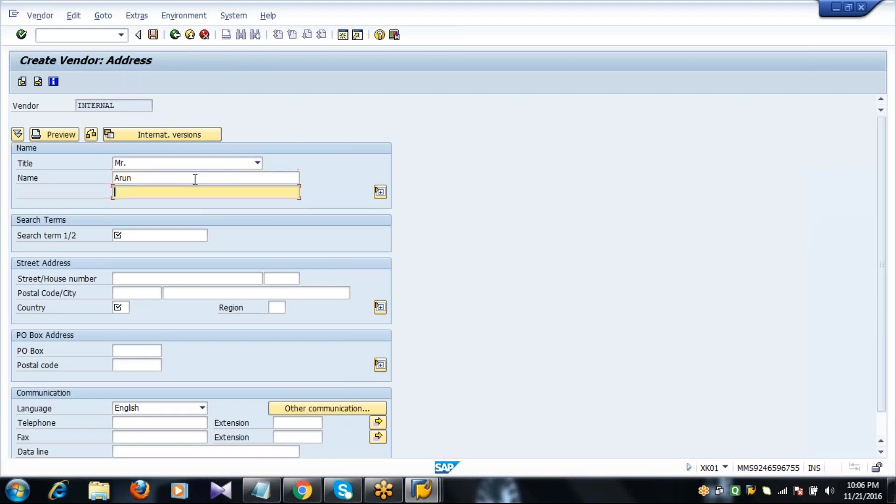
type("Arun")
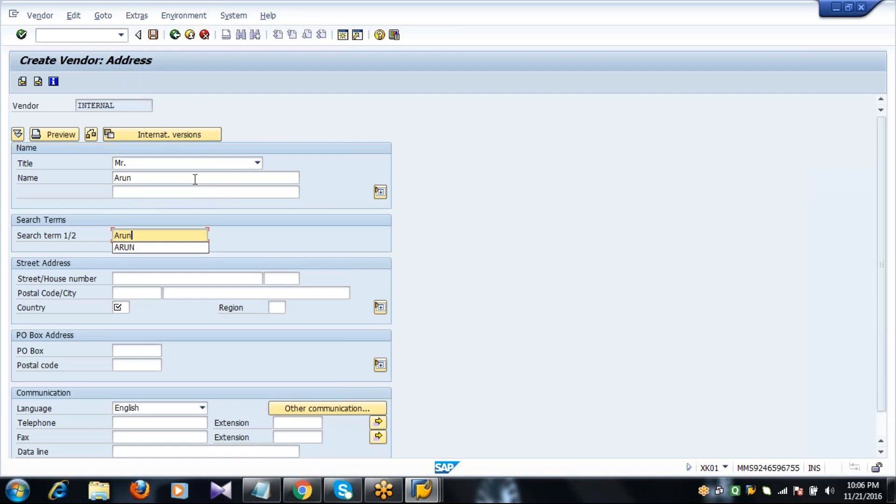
- Enter street Phase4, postal code 12345, city FRANKFURT and country DE
key("Tab")
key("Tab")
key("shift+Tab")
key("shift+Tab")
key("Tab")
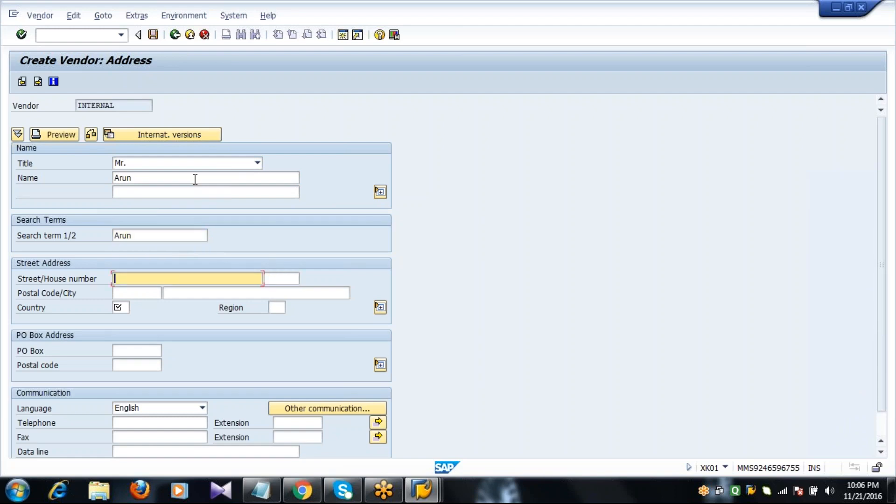
type("Phase4")
key("Tab")
key("Tab")
type("12")
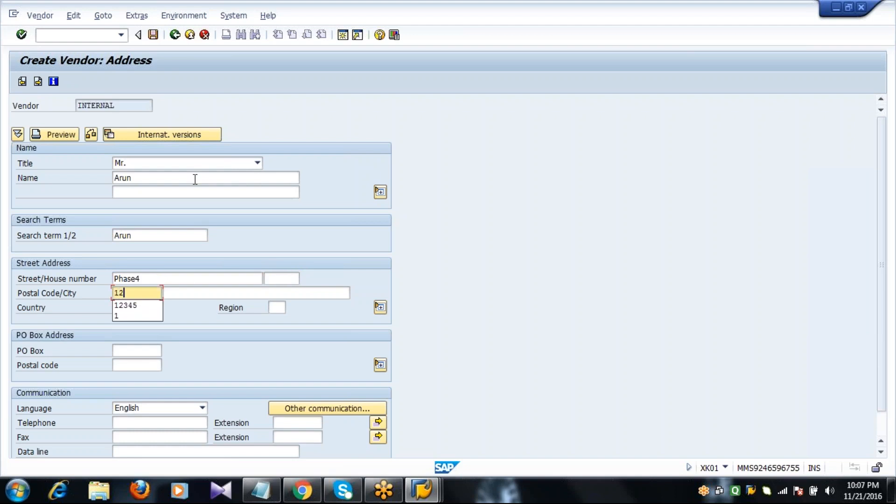
type("345")
key("Tab")
type("Fr")
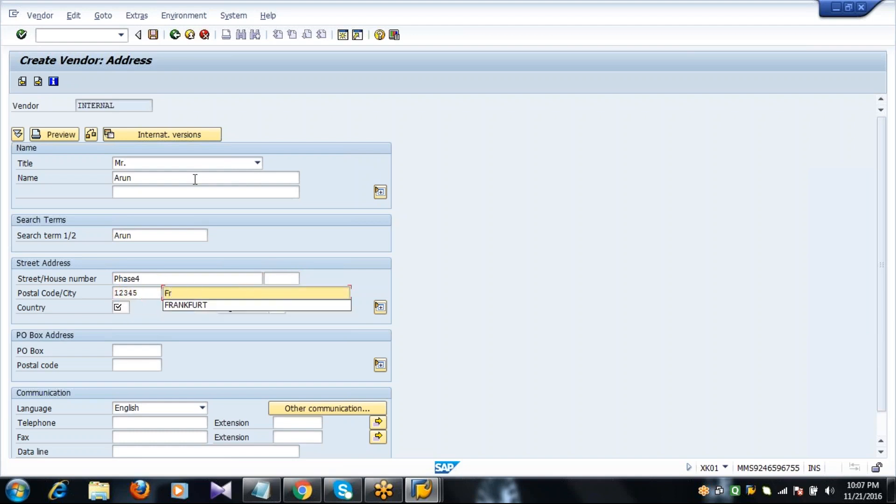
key("Down")
key("Return")
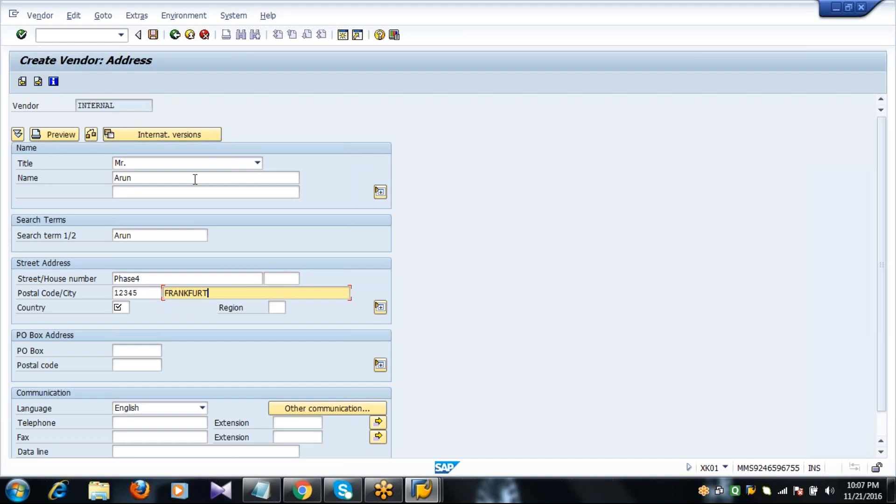
key("Tab")
type("DE")
key("Tab")
key("Tab")
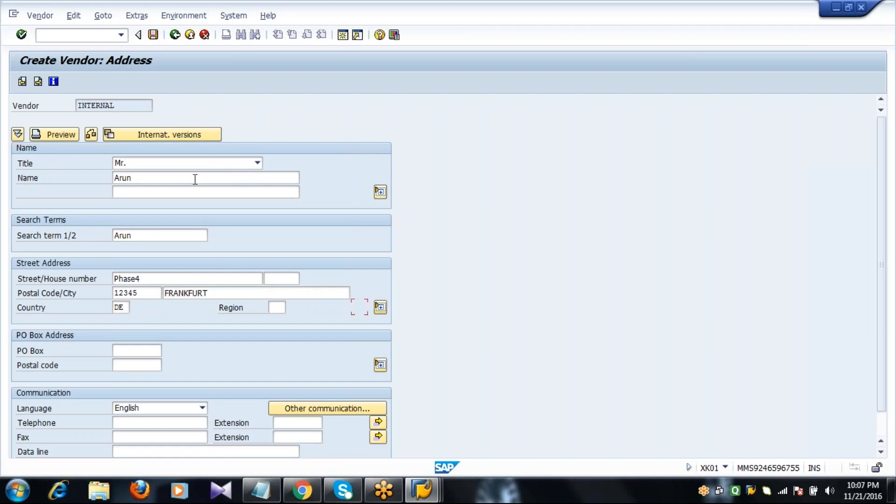
- Fill in PO box 12345 with PO box postal code 23456
key("Tab")
type("1")
key("Down")
key("Return")
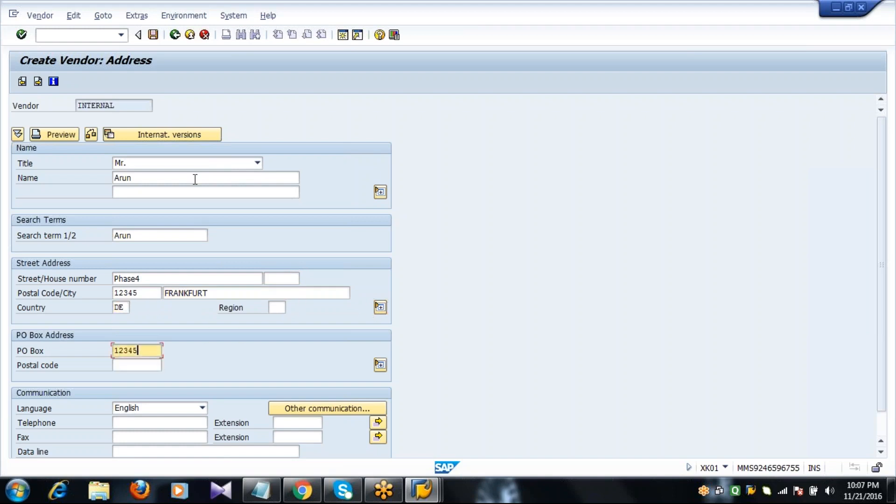
key("Tab")
type("2")
key("Down")
key("Return")
- Enter the suggested telephone and fax numbers and continue to the Control screen
key("Tab")
key("Tab")
type("2")
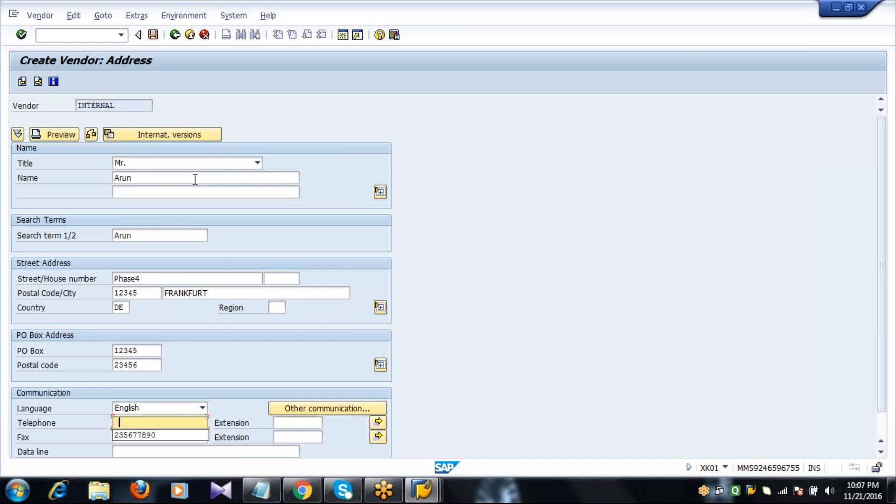
key("Down")
key("Return")
key("Tab")
type("2")
key("Down")
key("Return")
key("Tab")
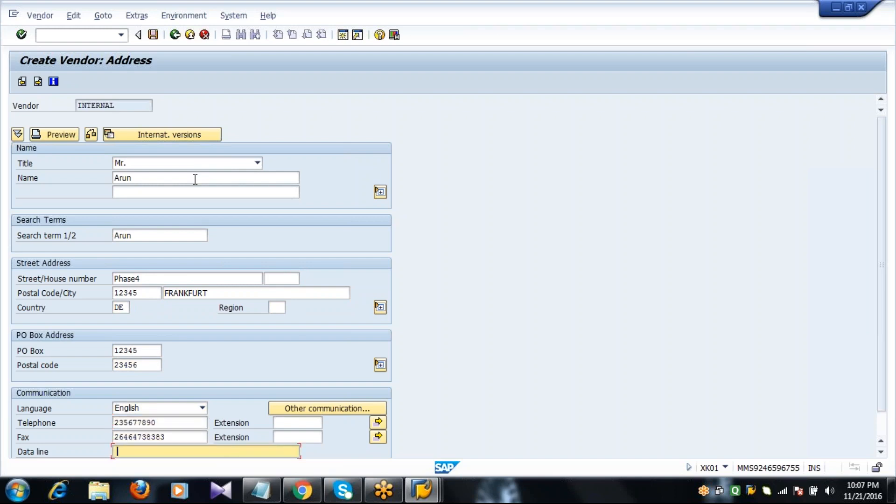
key("Tab")
key("Return")
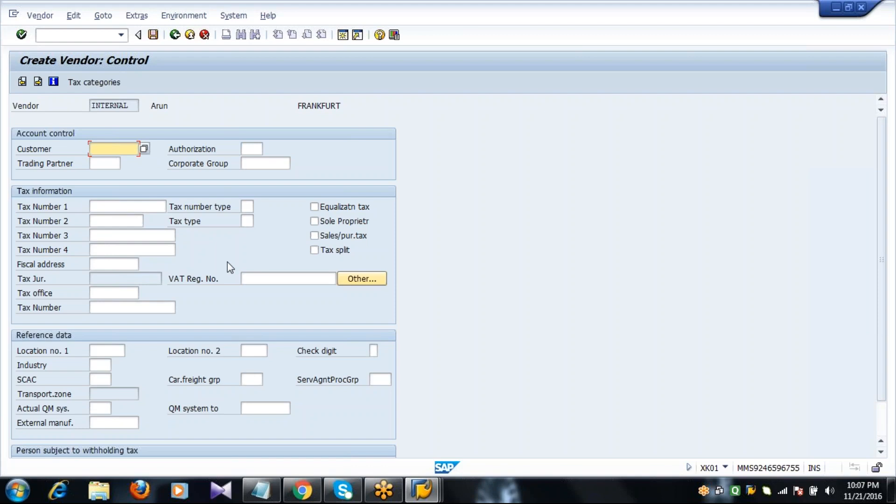
- Advance past Control, Payment transactions and Contact persons to company code 2001 accounting information
key("Return")
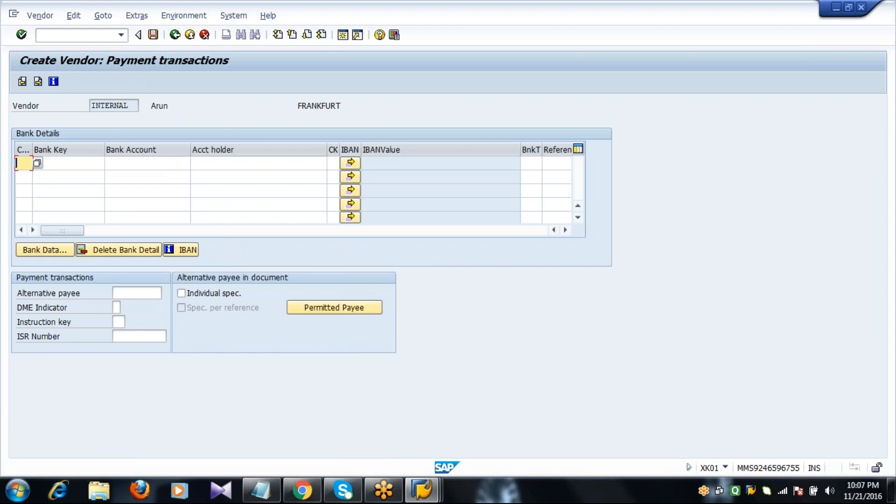
key("Return")
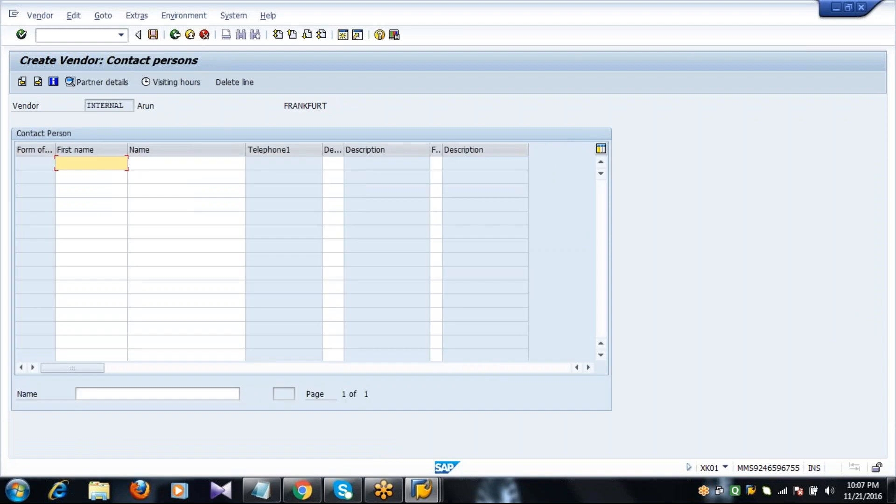
key("Return")
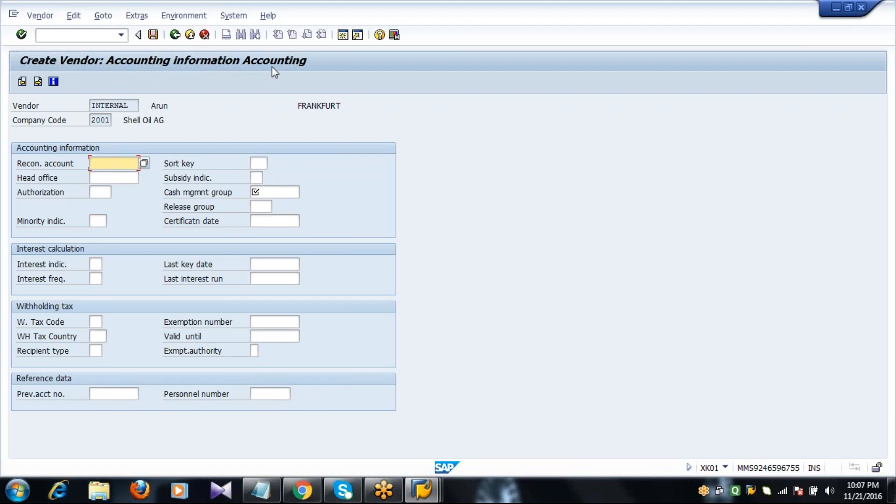
- Enter reconciliation account 160000, picked from the input history, for company code 2001
left_click(63, 169)
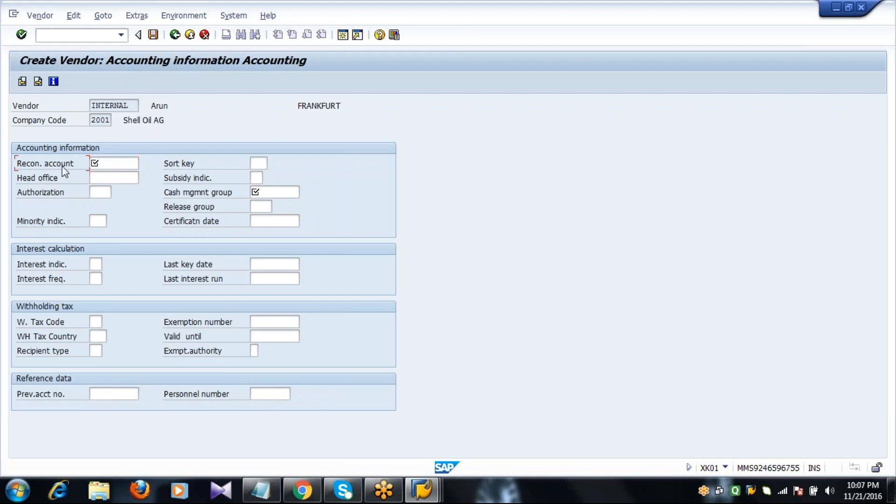
left_click(110, 162)
type("1")
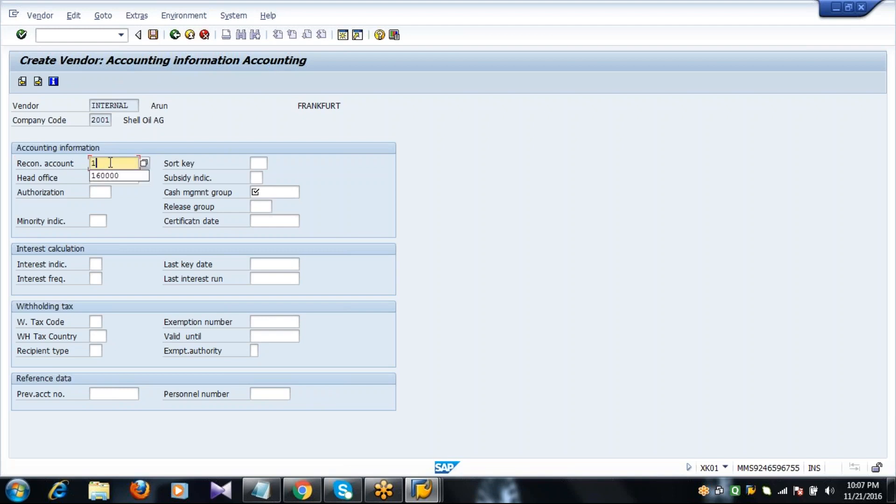
left_click(112, 176)
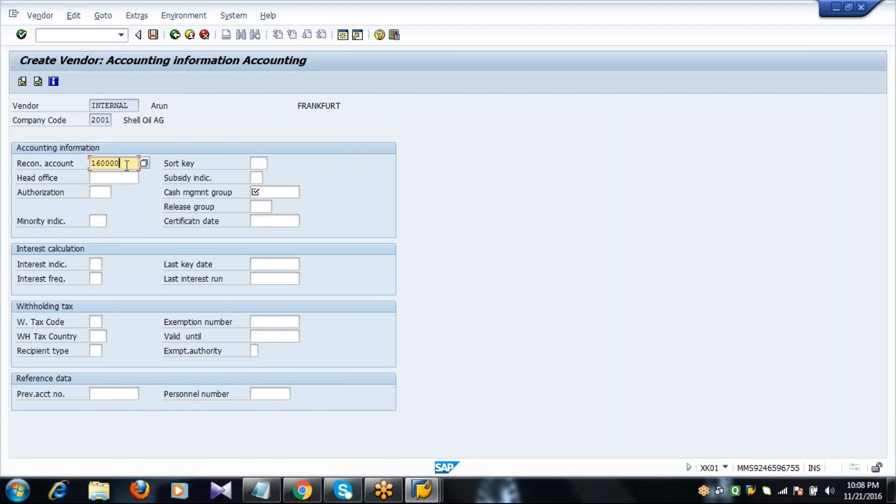
left_click_drag(120, 169, 68, 191)
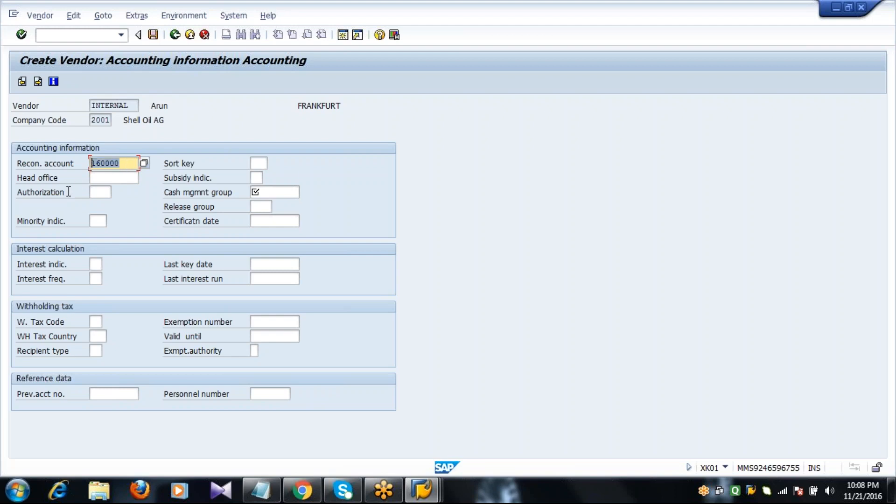
left_click(131, 167)
left_click(256, 192)
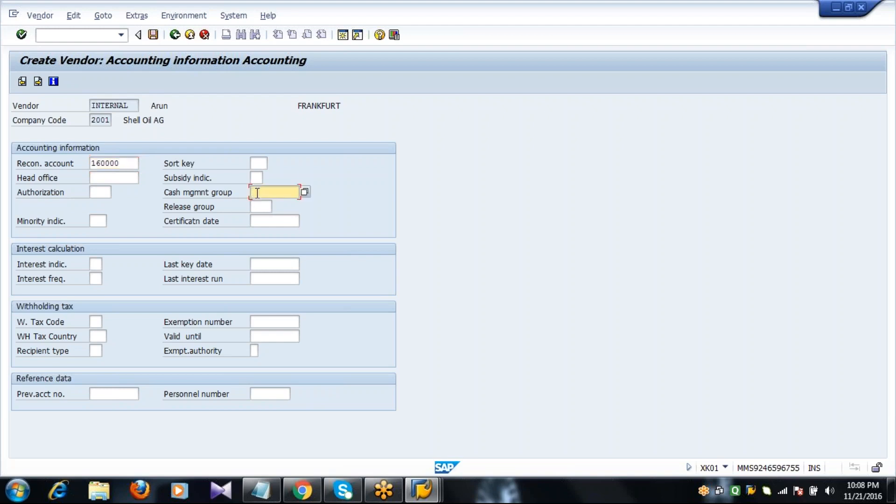
- Choose cash management group A1 Domestic payments and advance to Payment transactions Accounting
left_click(305, 192)
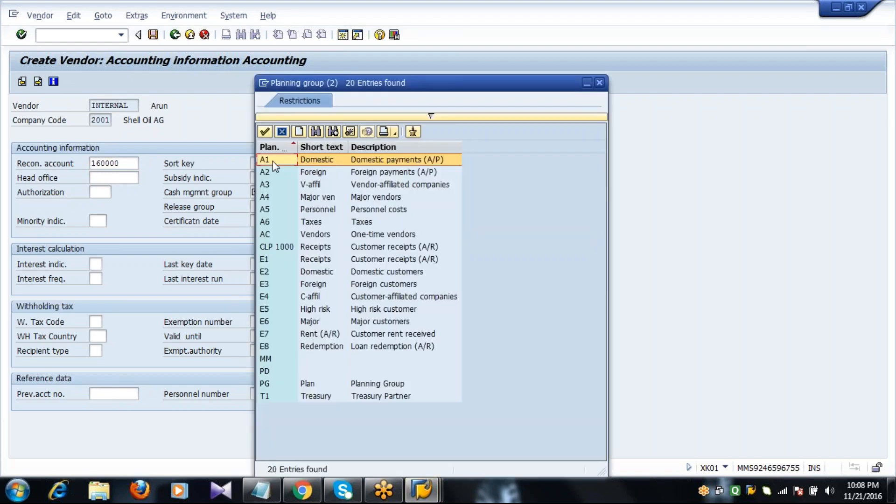
double_click(272, 161)
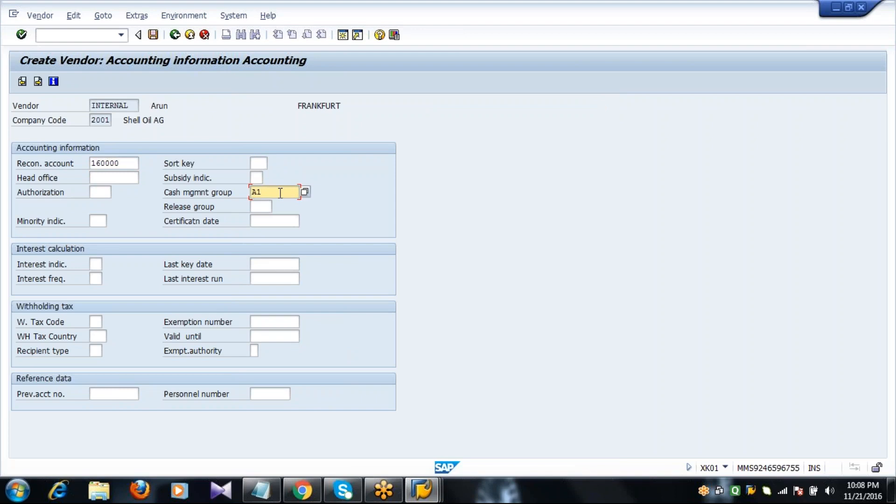
left_click(132, 164)
left_click(269, 192)
key("Return")
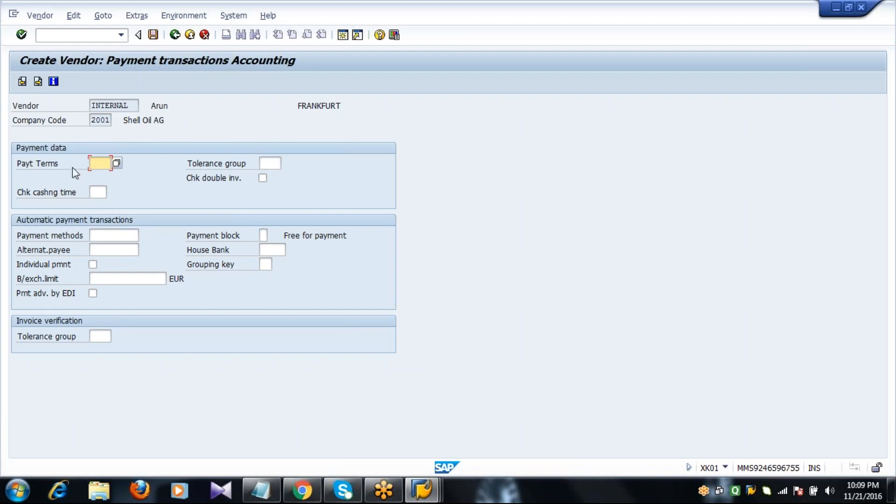
- Select payment term 0001 (Payable immediately Due net) from the Terms of Payment list
left_click(116, 164)
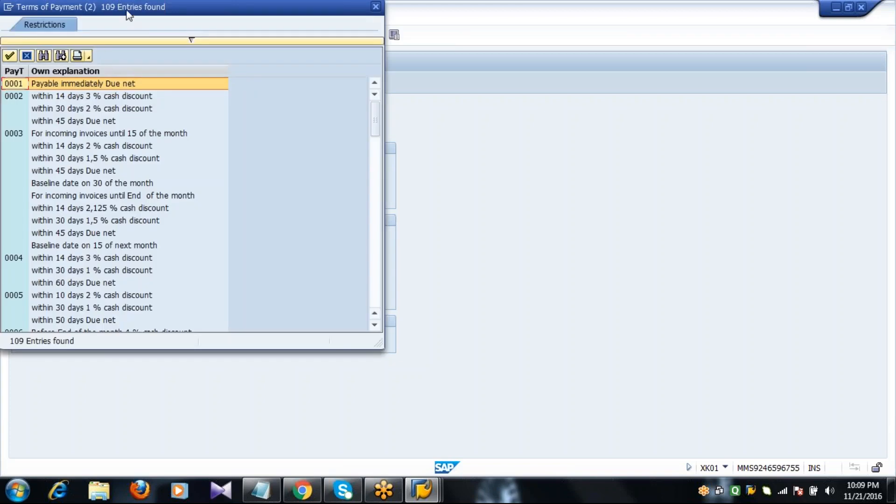
left_click_drag(129, 15, 260, 111)
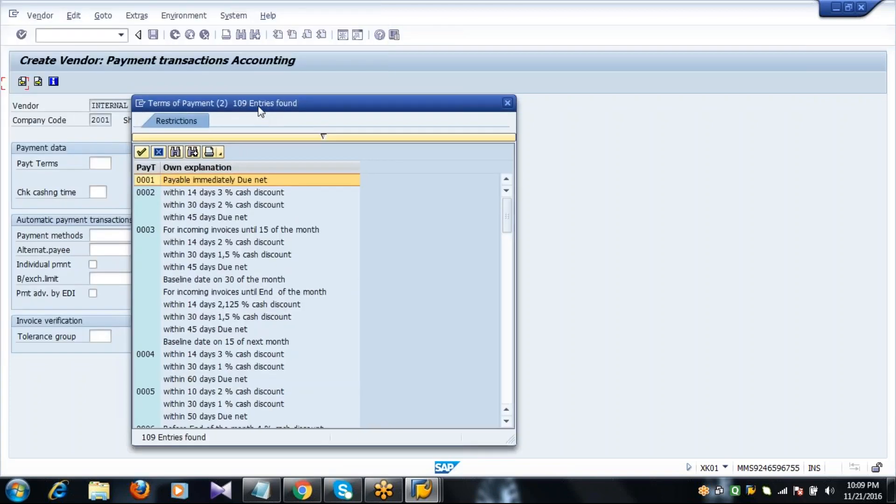
left_click(208, 183)
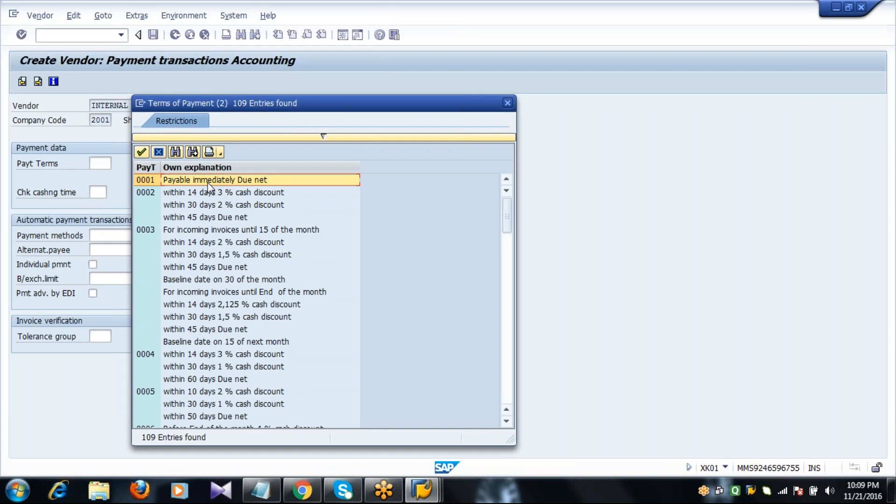
left_click(157, 192)
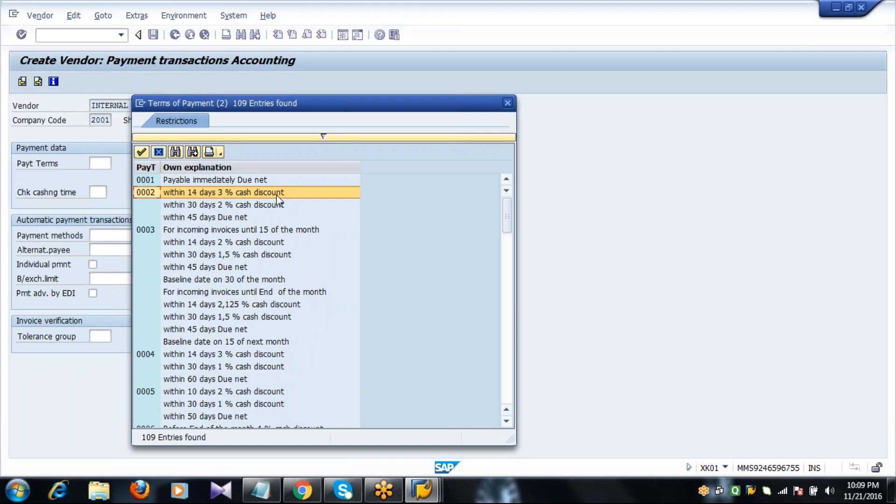
key("Down")
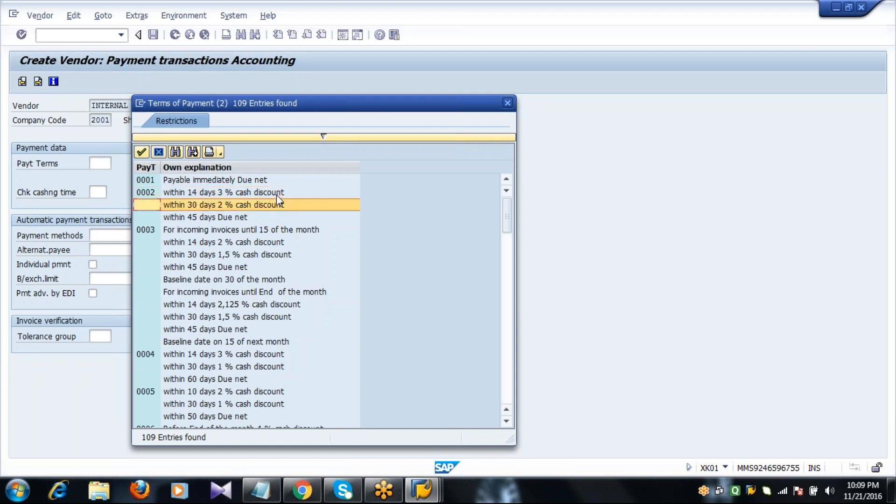
key("Up")
key("Up")
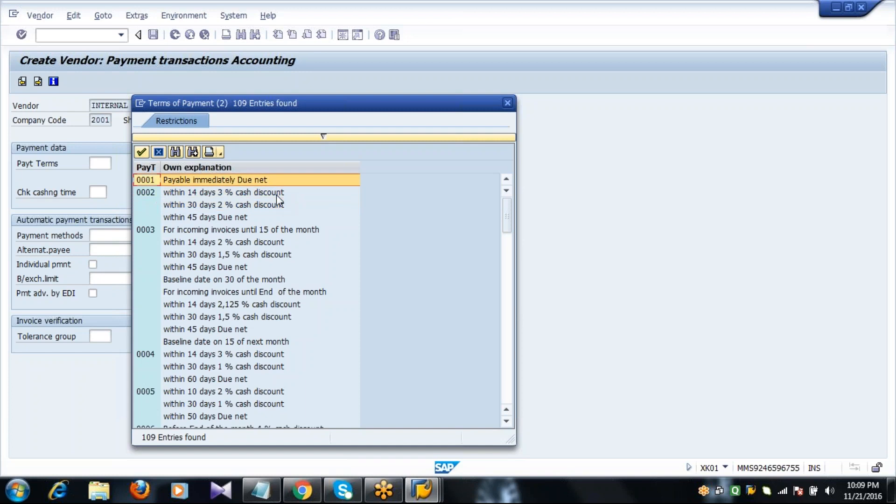
key("Return")
key("Return")
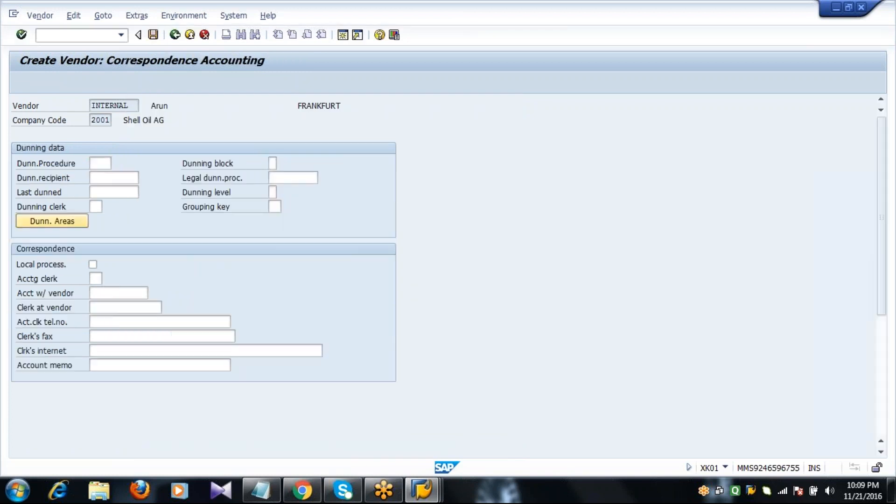
- On the Purchasing data screen, enter order currency EUR and payment terms 0001
key("Return")
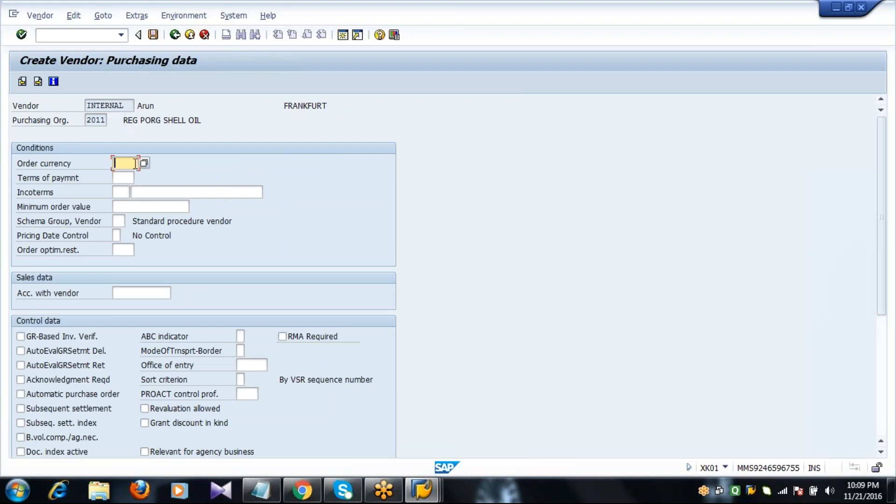
type("EUR")
key("Tab")
type("0001")
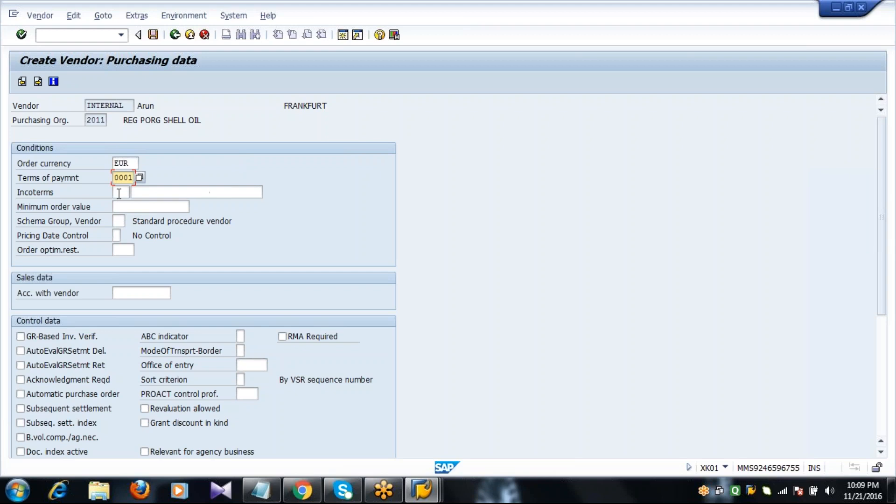
key("Tab")
- Set Incoterms to CIF with location ARUN
left_click(135, 192)
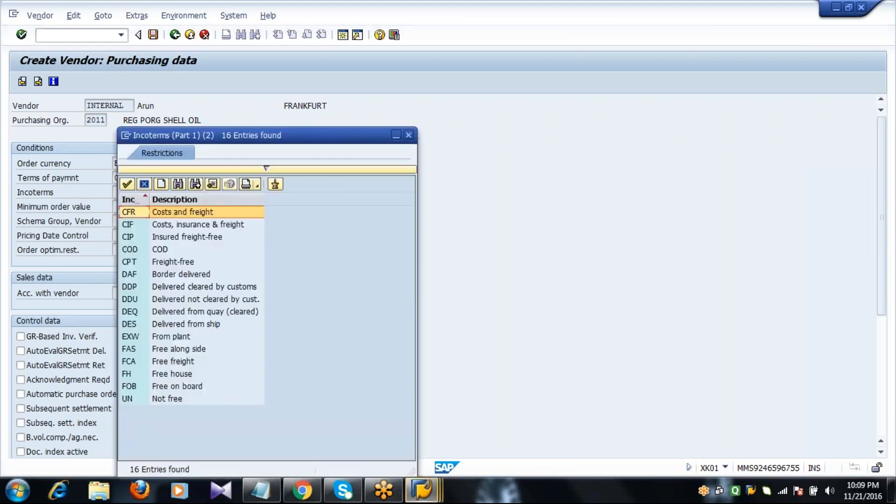
left_click(134, 225)
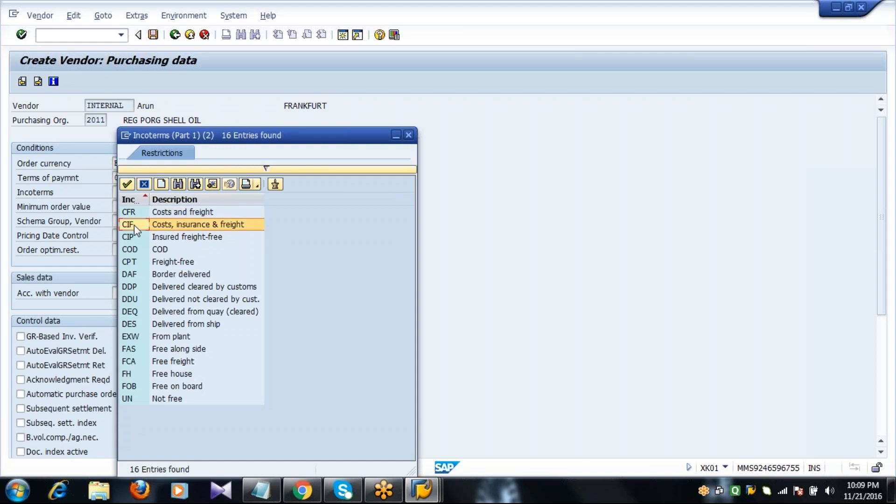
double_click(133, 225)
key("Tab")
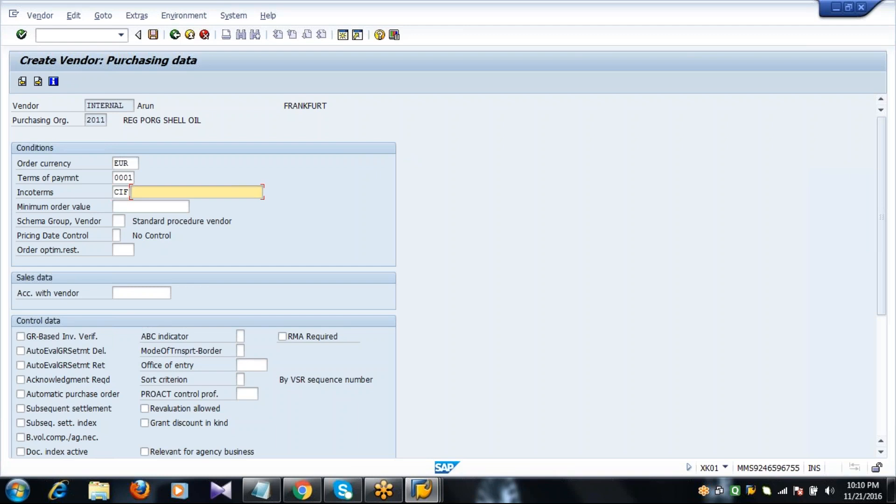
type("ARUN")
left_click(119, 221)
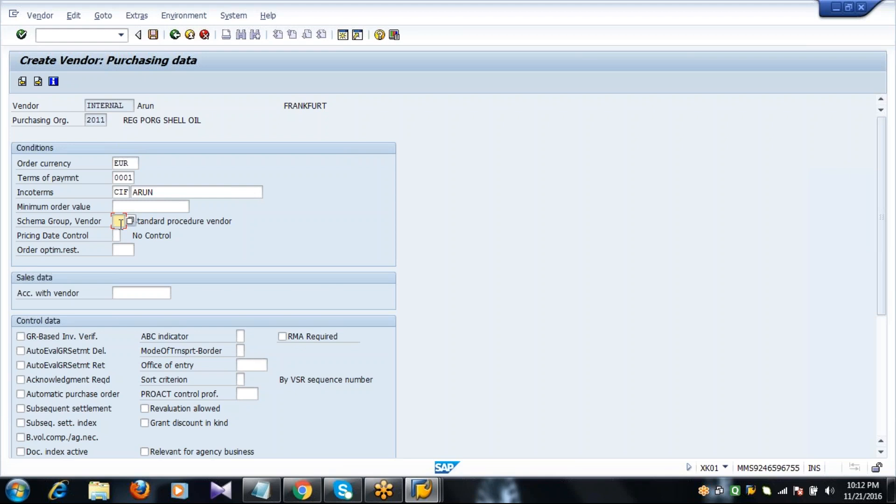
- Tick GR-Based Inv. Verif. and scroll down to the lower purchasing data sections
left_click(49, 340)
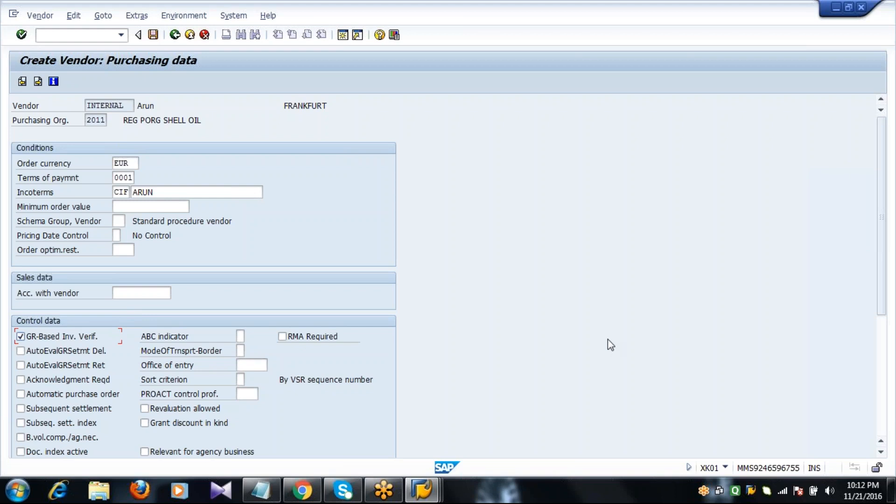
left_click(881, 454)
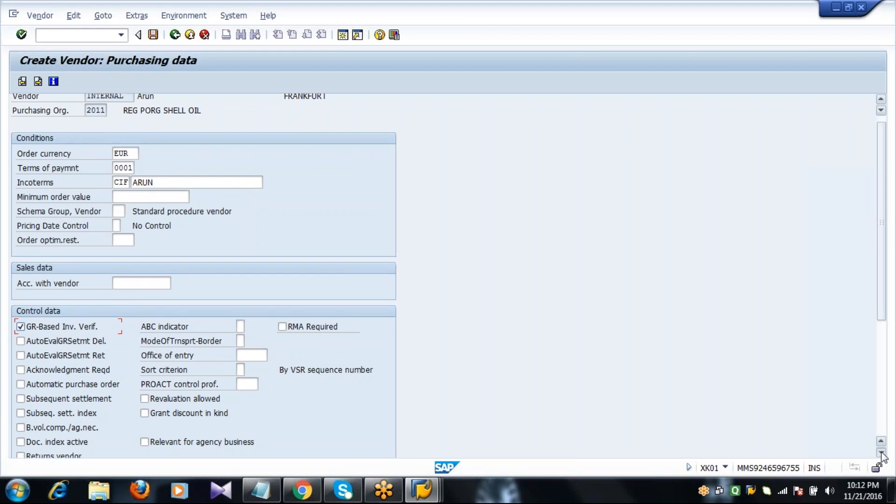
left_click(882, 453)
left_click(881, 453)
left_click(881, 453)
left_click(882, 454)
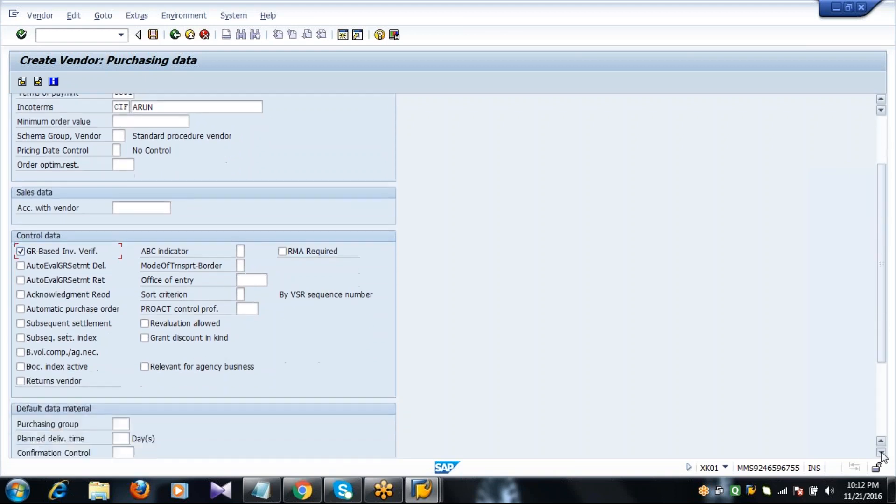
left_click(882, 453)
left_click(881, 453)
left_click(881, 453)
left_click(881, 454)
left_click(881, 453)
left_click(881, 454)
left_click(881, 454)
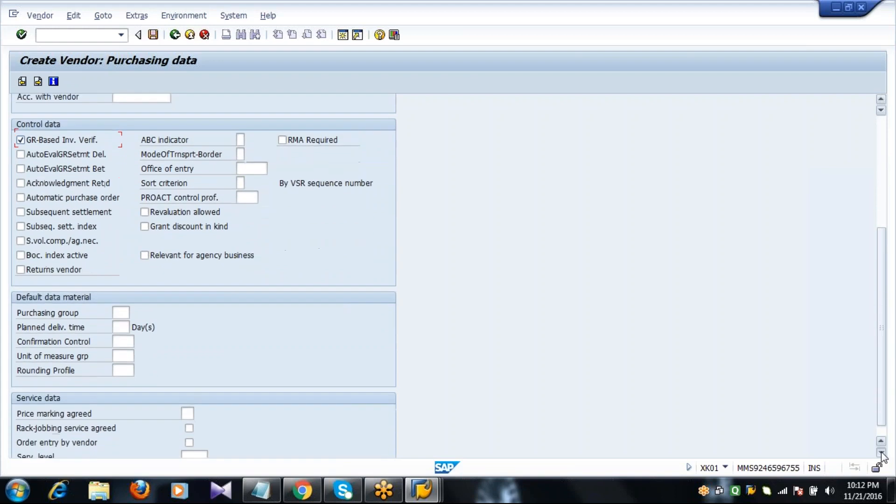
left_click(881, 453)
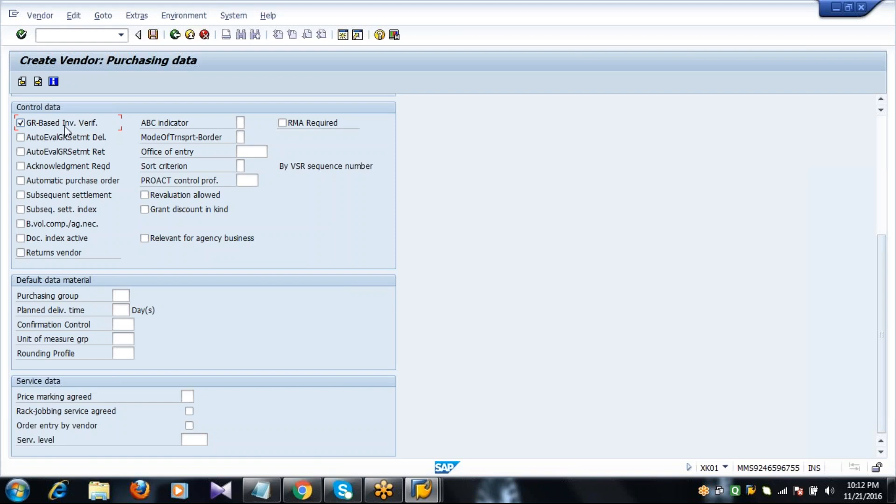
- Tick Acknowledgment Reqd, leaving the AutoEvalGRSetmt and automatic purchase order boxes off
left_click(37, 170)
left_click(36, 140)
left_click(39, 153)
left_click(28, 152)
left_click(30, 140)
left_click(38, 183)
left_click(38, 183)
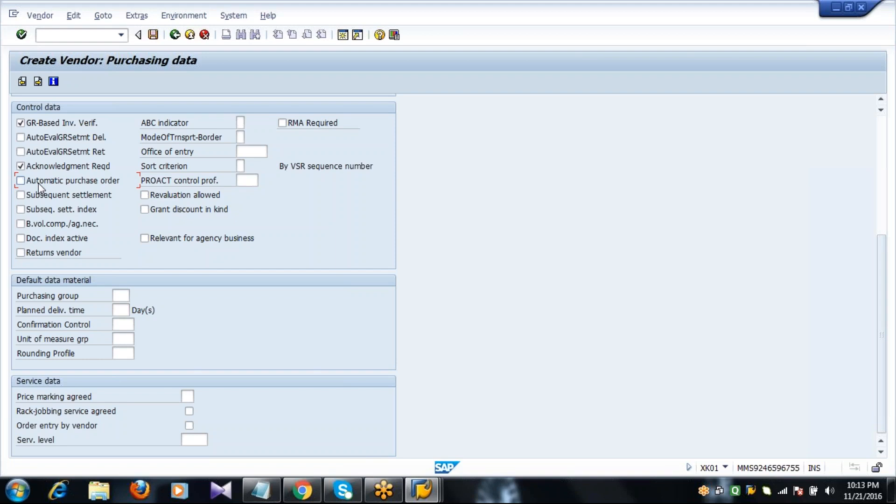
- Enter purchasing group 222 and a planned delivery time of 10 days
left_click(121, 296)
type("222")
key("Tab")
type("10")
key("Return")
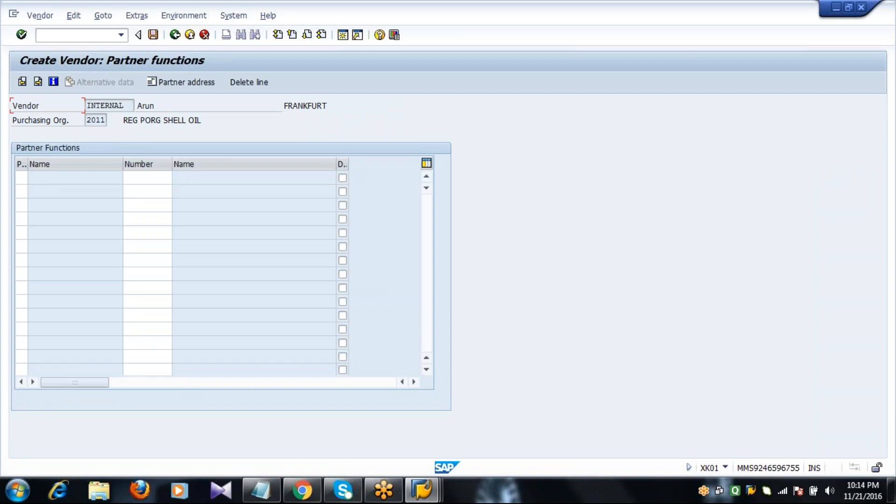
key("Return")
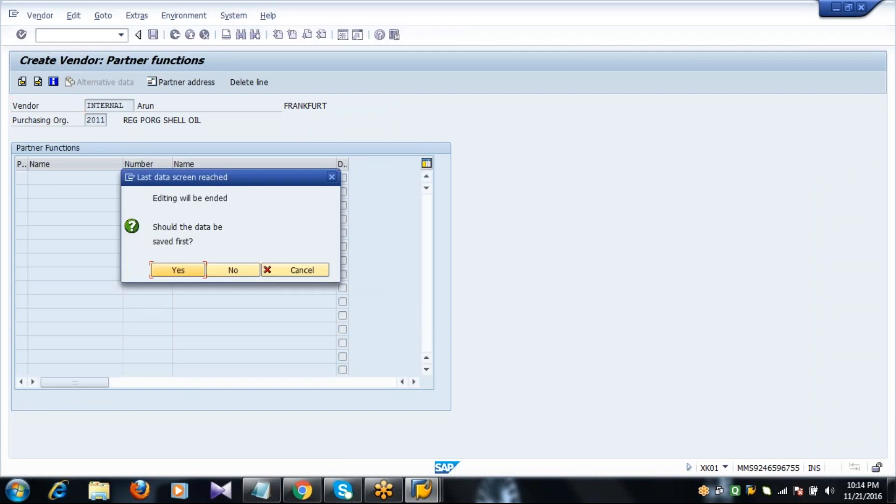
left_click(177, 271)
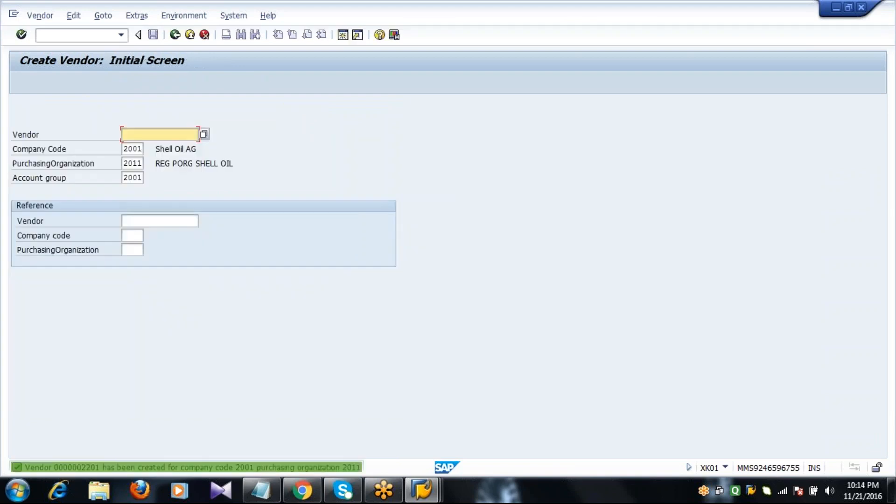
double_click(174, 467)
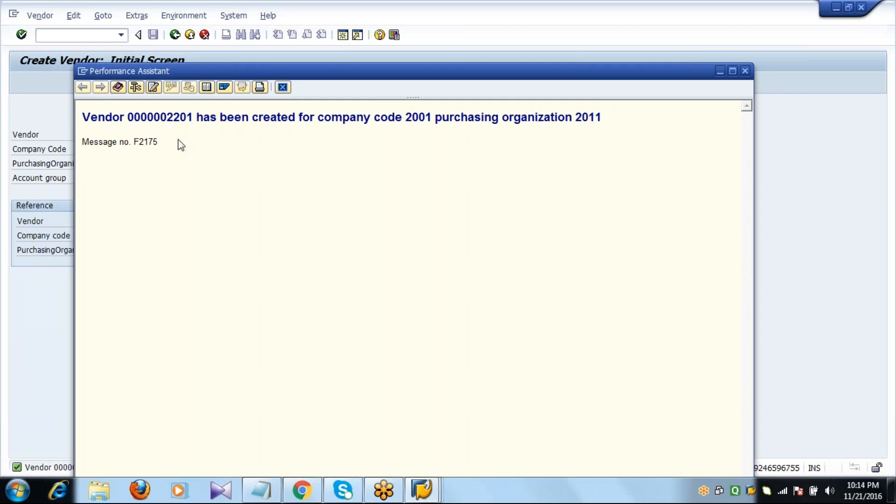
left_click_drag(166, 121, 192, 121)
left_click(284, 87)
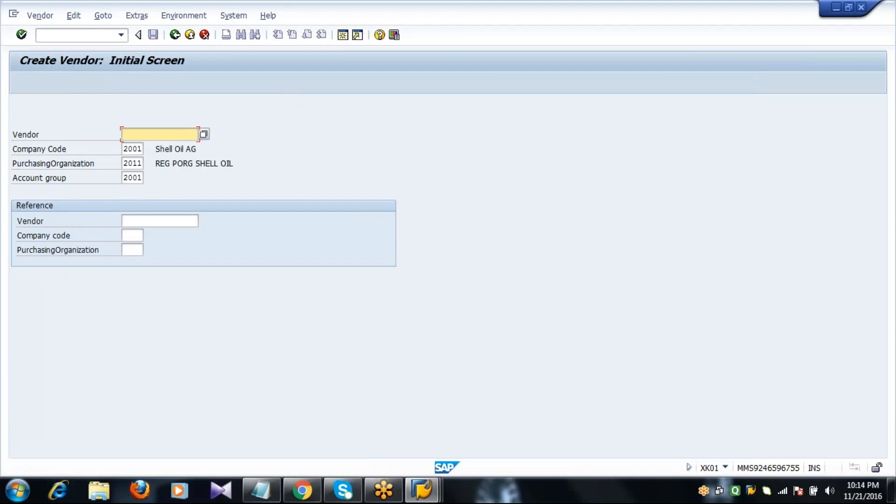
- Start the new vendor with title Mr., the vendor's name, search term and street Phase5
left_click(140, 178)
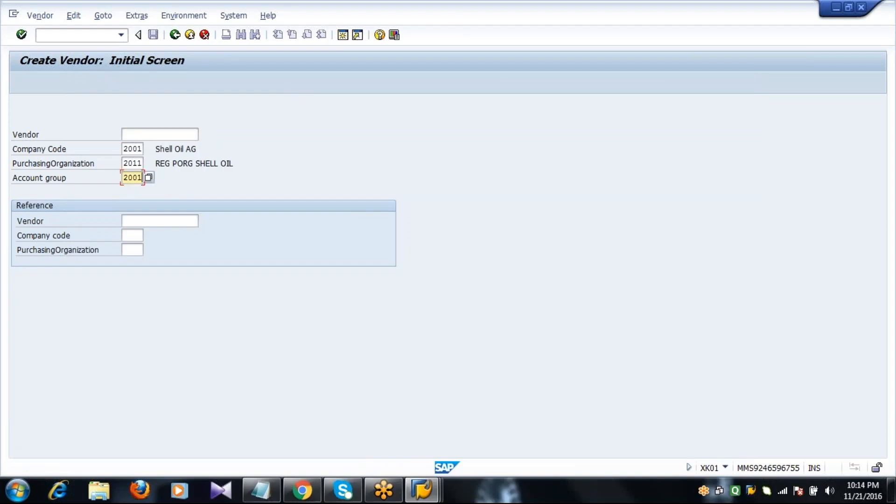
key("Return")
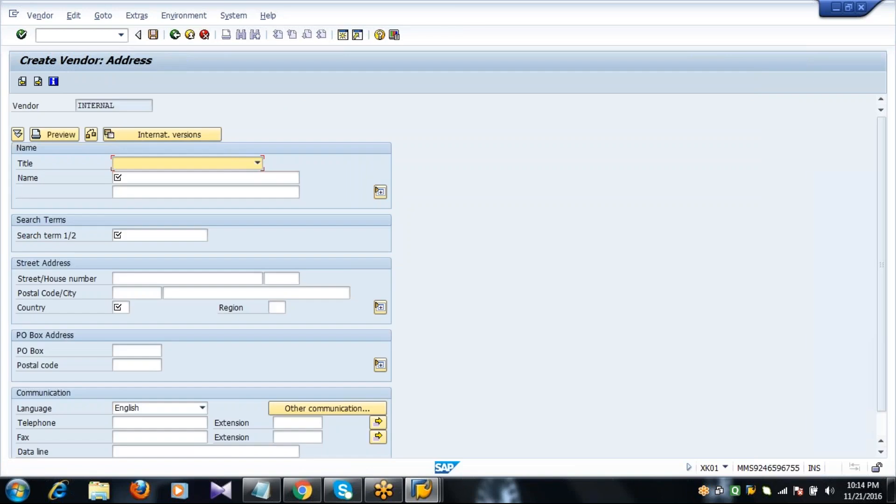
key("m")
key("Tab")
type("B")
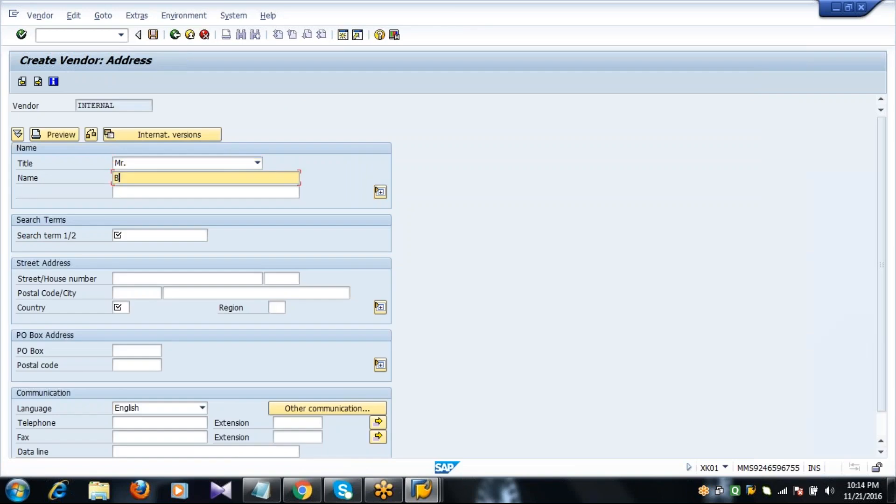
type("hanu")
key("Tab")
key("Tab")
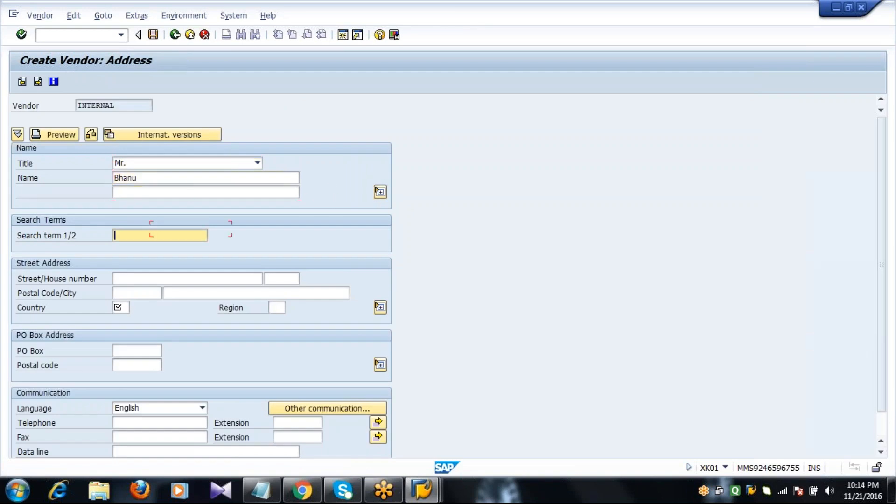
type("Bhanu")
key("Tab")
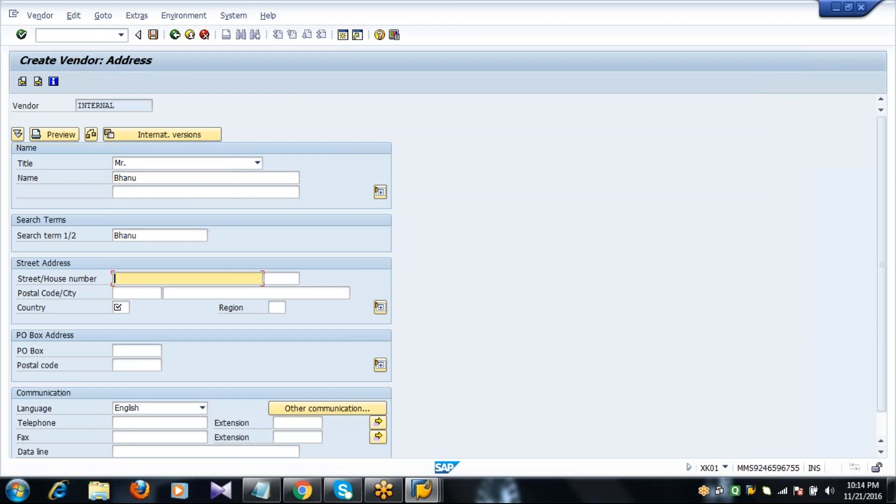
type("Phase5")
- Fill in postal code 12345, city BERLIN and country DE
key("Tab")
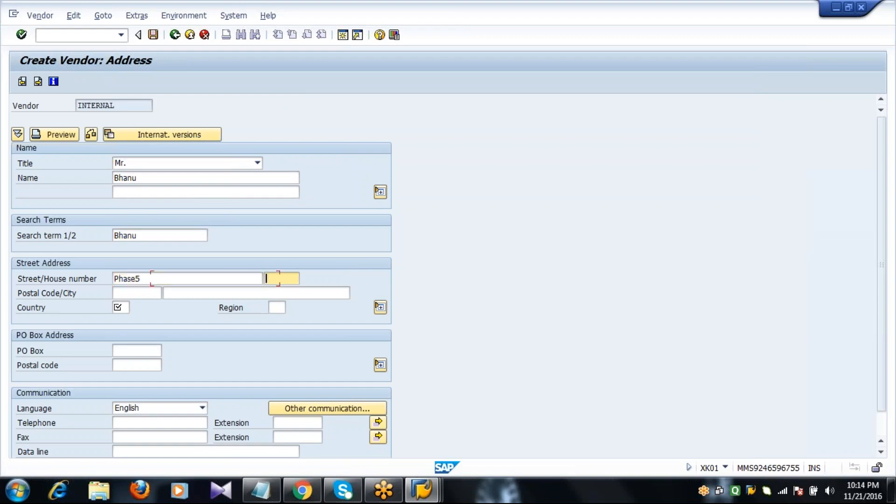
key("Tab")
type("1")
key("Down")
key("Tab")
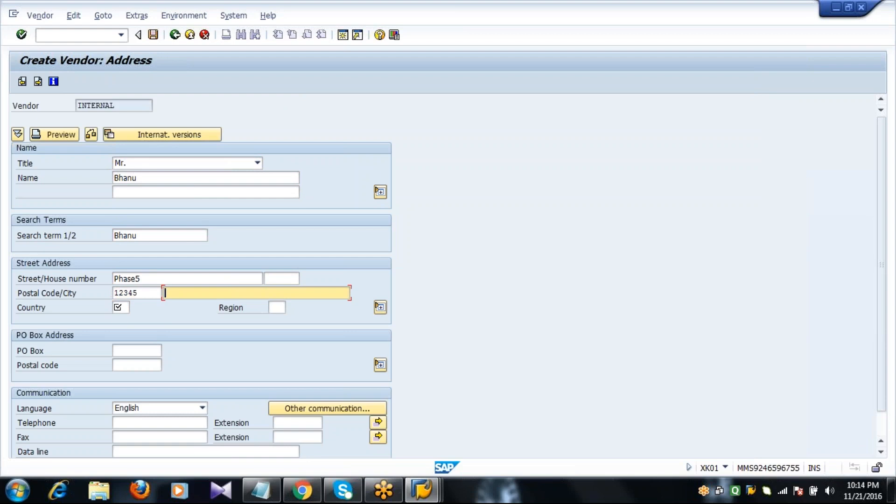
type("B")
key("Down")
key("Tab")
type("DE")
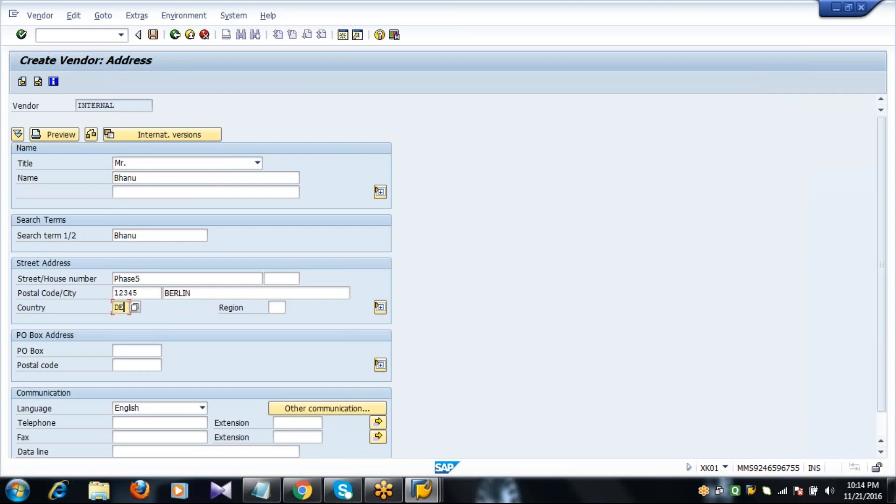
- Enter the PO box and its postal code, removing a stray backslash
key("Tab")
key("Tab")
type("1")
key("Down")
type("\\")
key("Tab")
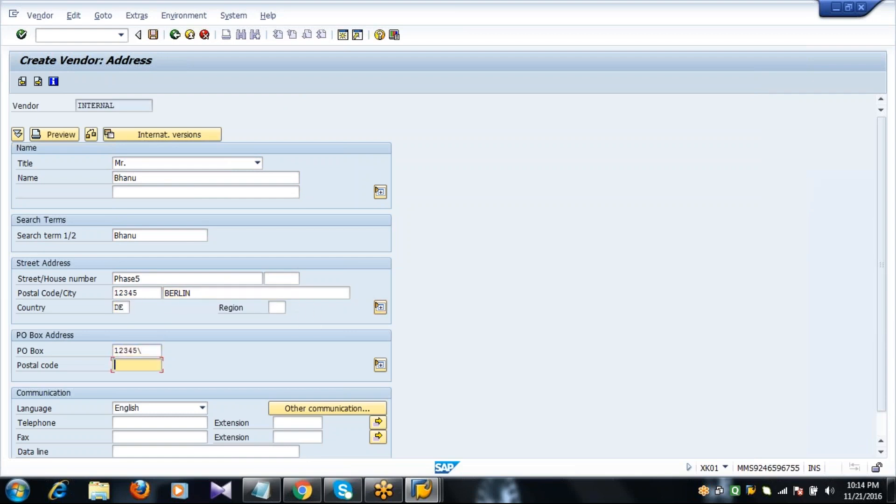
type("2")
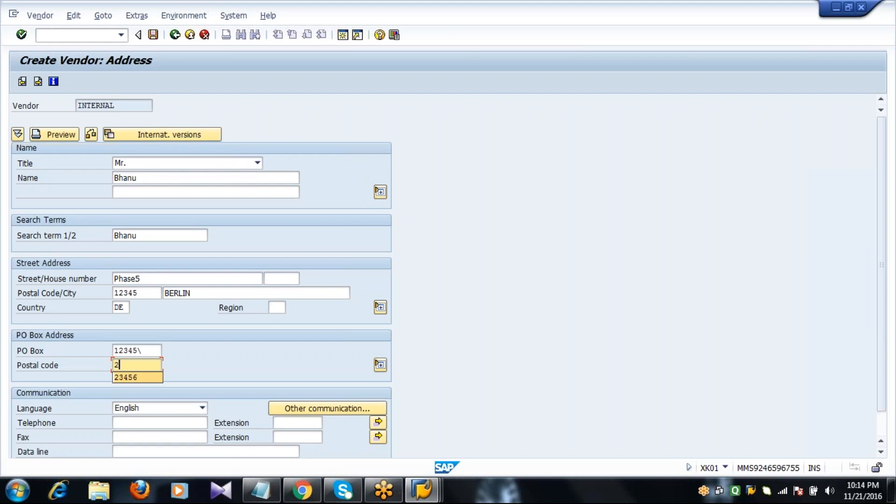
key("Down")
key("Up")
key("Right")
key("BackSpace")
- Fill in the telephone and fax numbers and continue to the Control screen
key("Tab")
key("Tab")
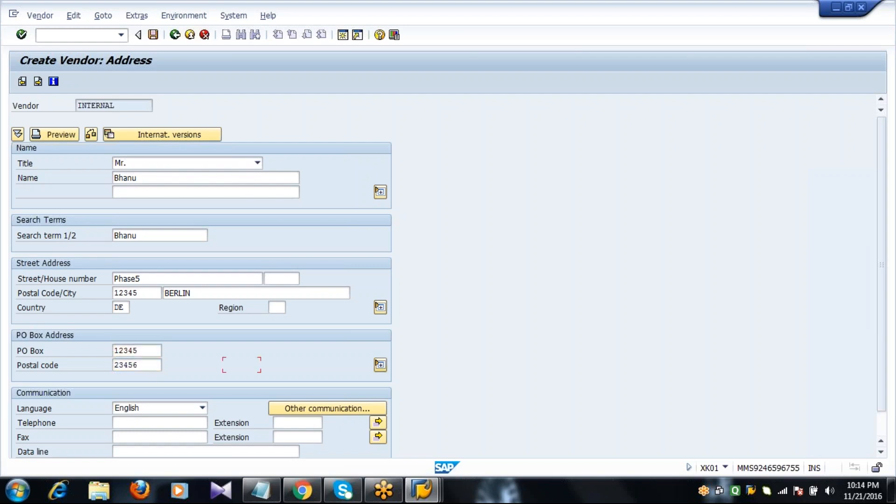
key("Tab")
key("Tab")
type("2")
key("Down")
key("Tab")
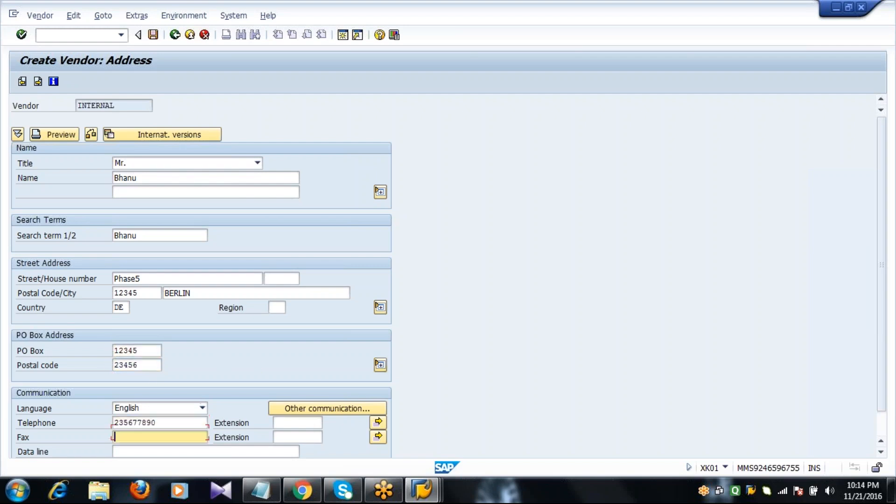
type("2")
key("Down")
key("Return")
key("Return")
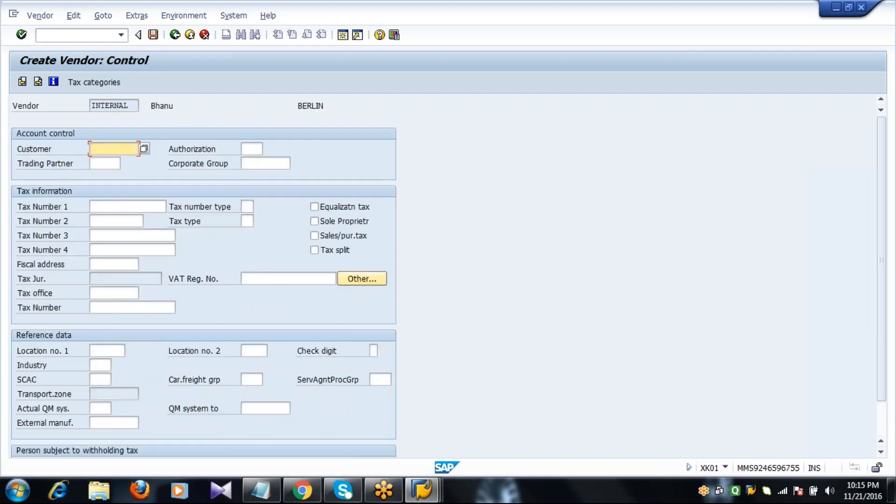
key("Return")
key("Return")
key("Return")
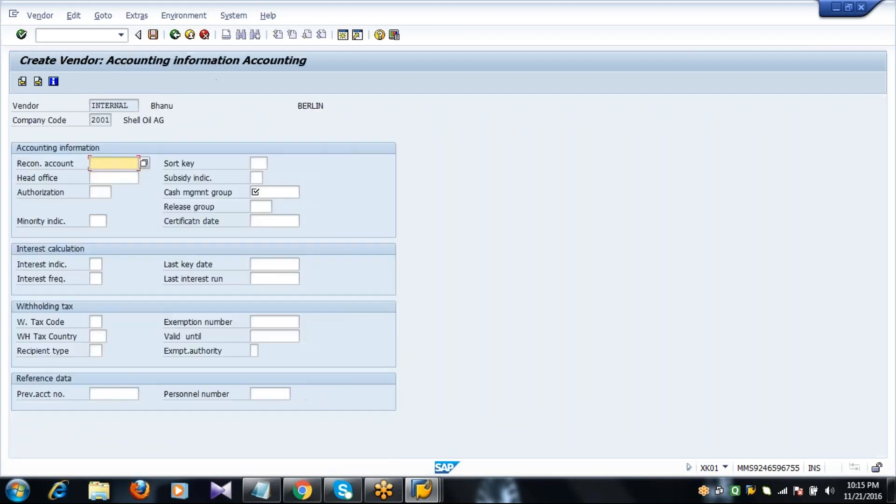
- Enter reconciliation account 160000, cash management group A1 and payment terms 0001
type("1")
key("Down")
key("Tab")
key("Tab")
key("Tab")
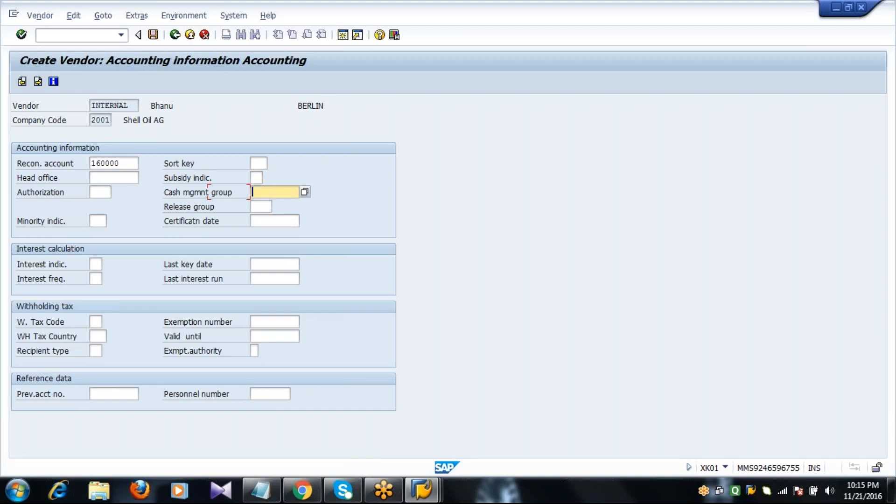
type("A")
key("Down")
key("Return")
key("Return")
type("0")
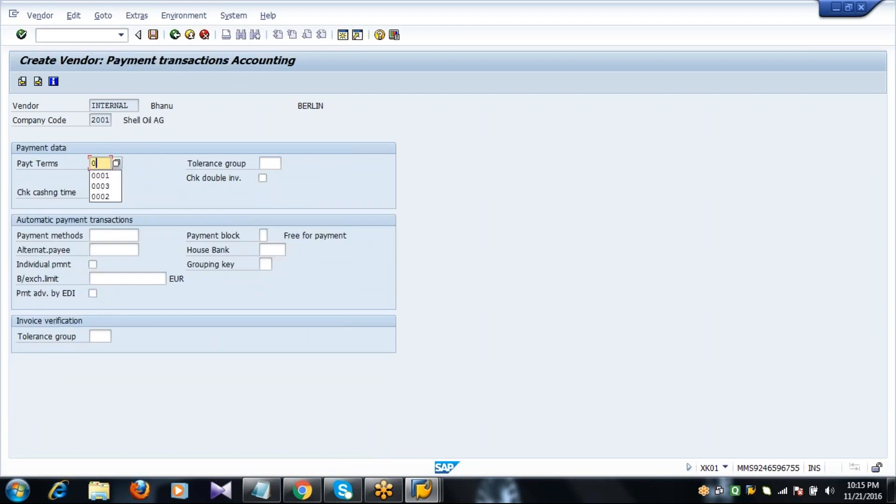
key("Down")
key("Return")
key("Return")
key("Return")
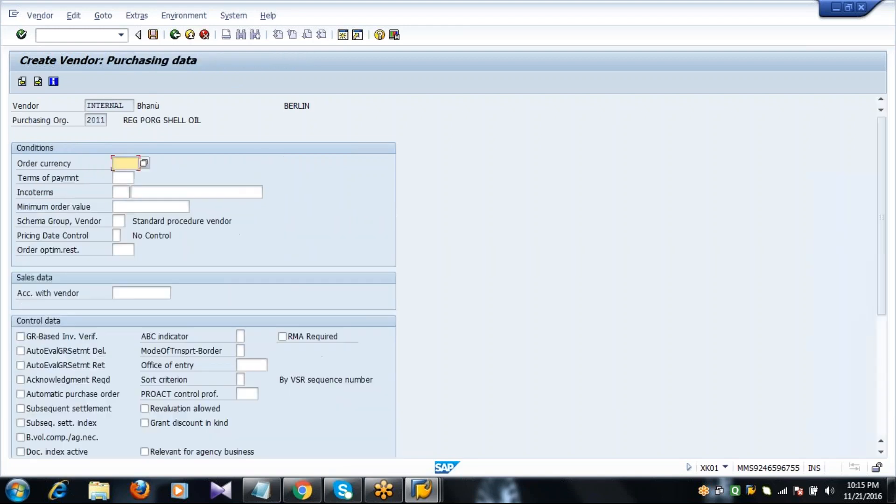
- Set purchasing data to EUR, terms 0002 and Incoterms CIF, then save the vendor
type("EUR")
key("Tab")
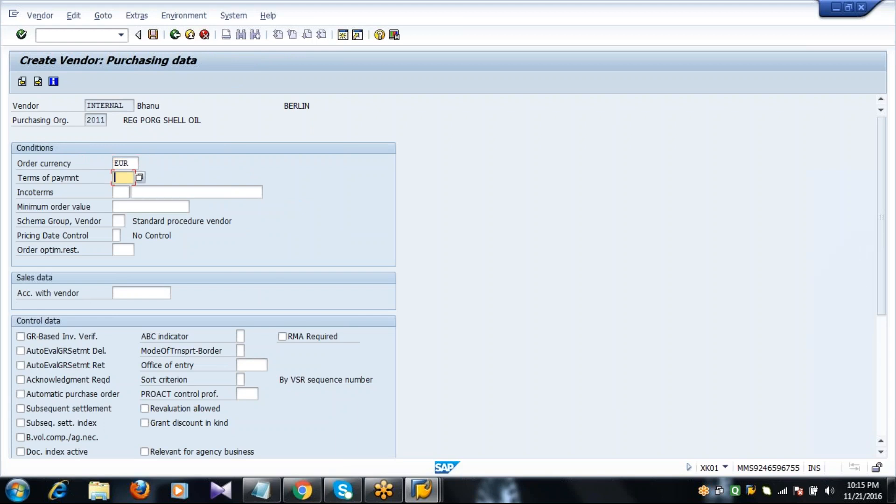
type("0002")
key("Tab")
type("CIF")
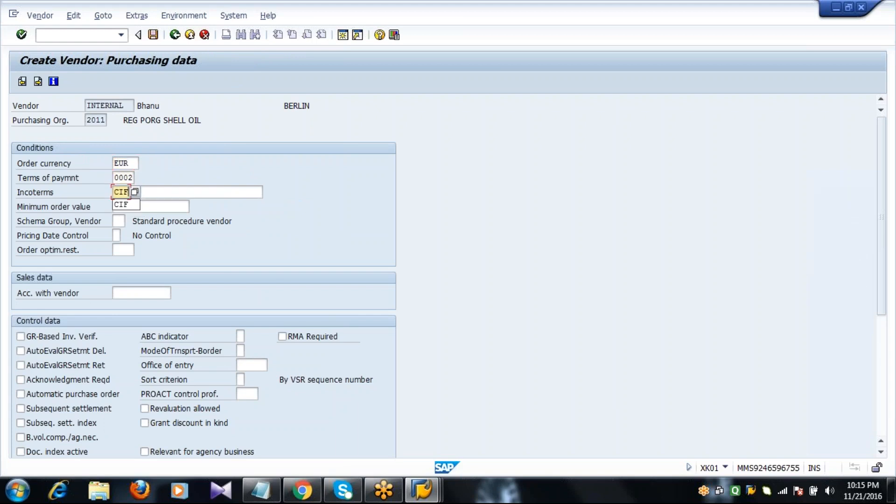
key("Tab")
type("BHAN")
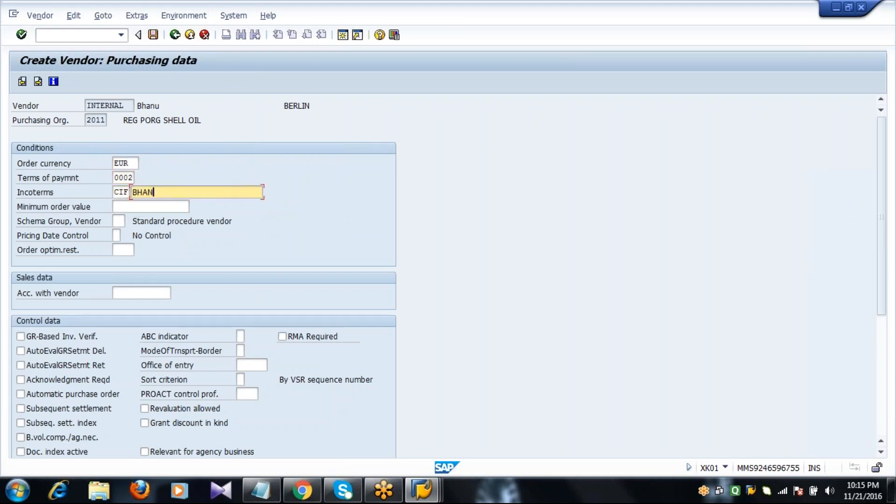
type("U")
key("Return")
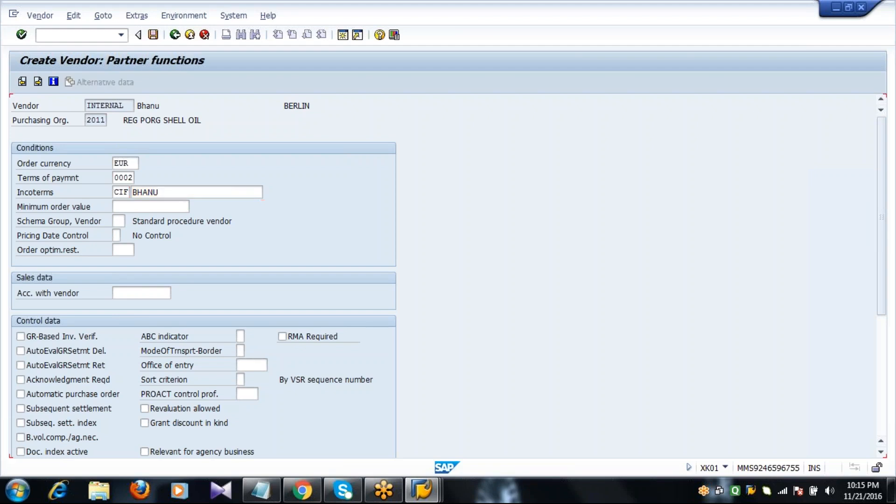
key("Return")
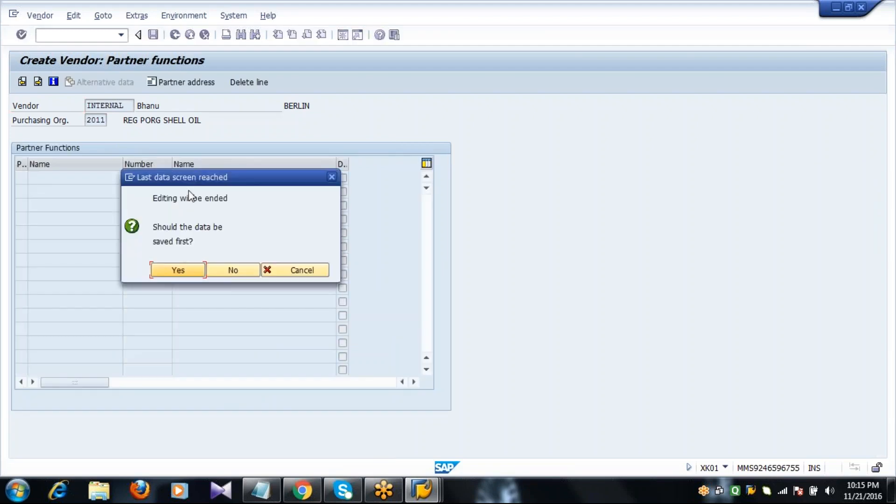
left_click(177, 269)
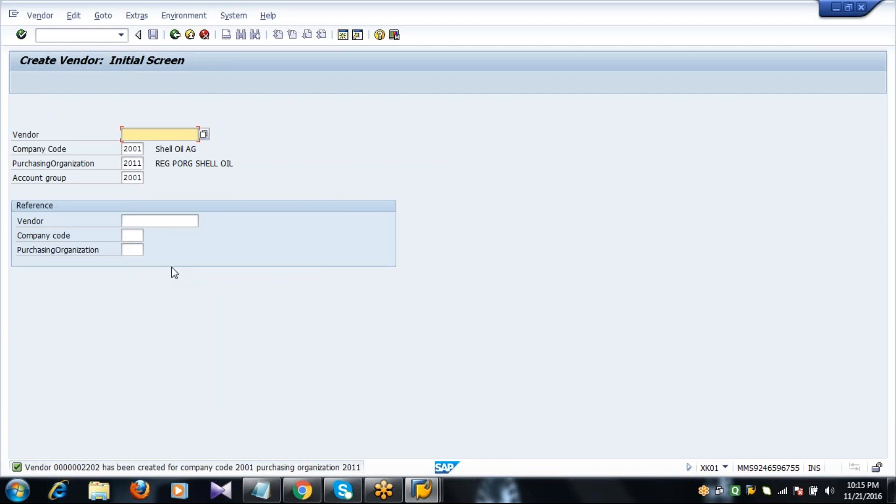
- Start the third vendor with title Mr., the vendor's name and search term
key("Return")
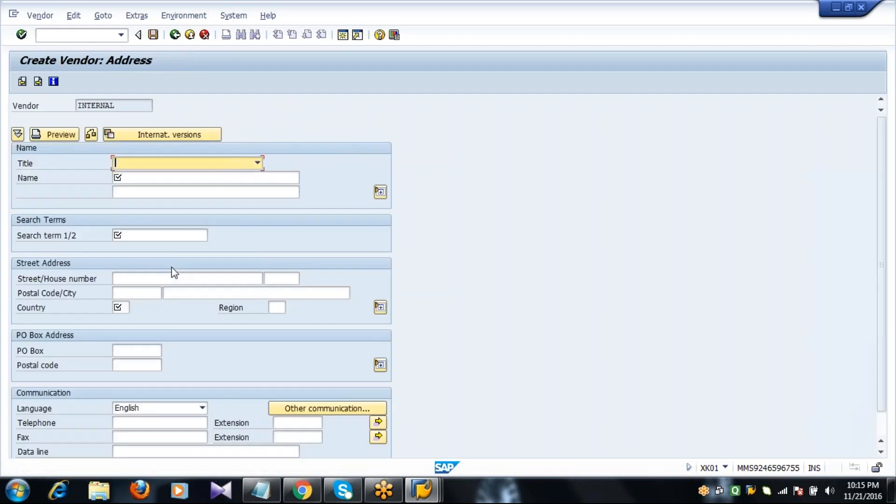
key("m")
key("Tab")
type("C")
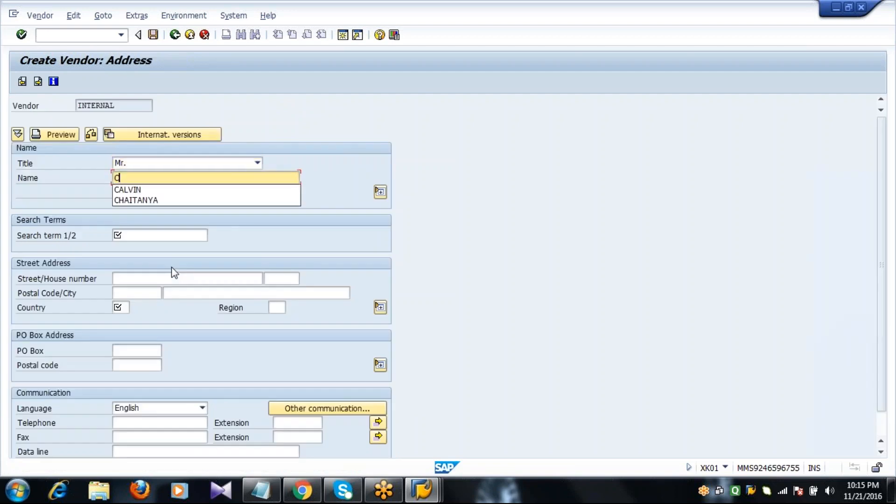
key("Down")
key("Return")
key("Tab")
key("Tab")
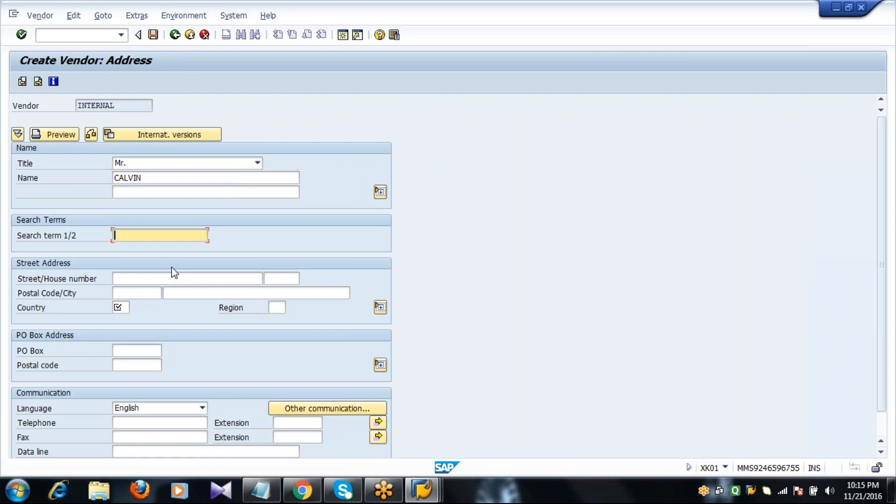
type("C")
key("Down")
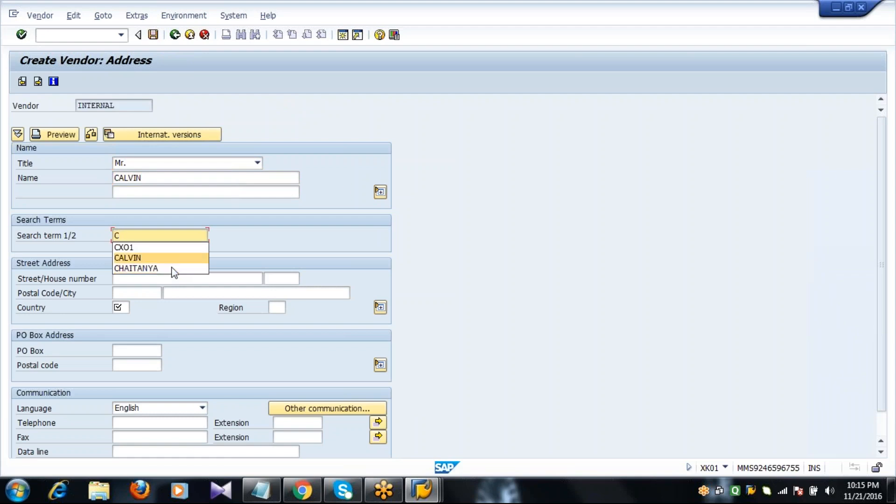
key("Return")
key("Tab")
key("Tab")
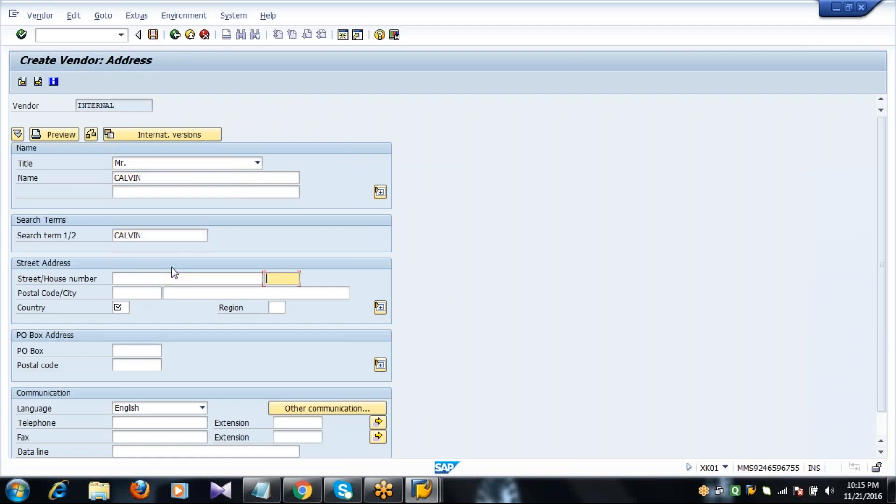
- Enter street PHASE9, postal code 12345, city FRANKFURT and country DE
left_click(145, 280)
type("PH")
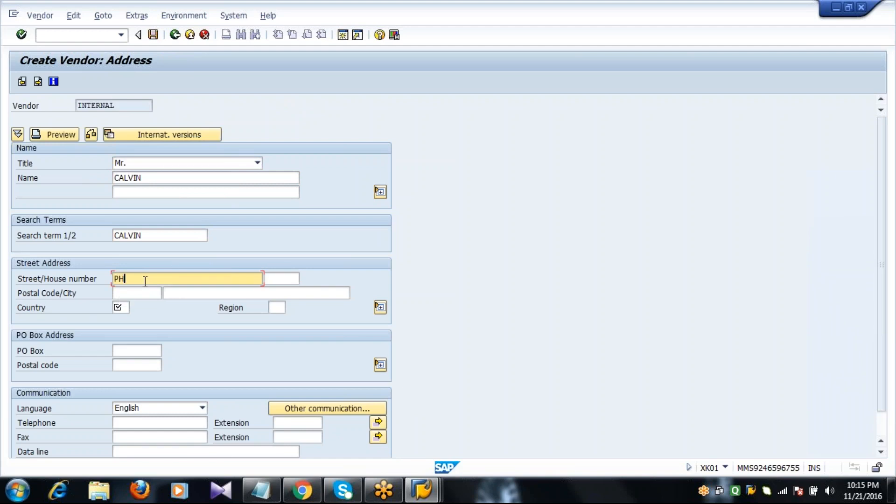
type("ASE9")
key("Tab")
key("Tab")
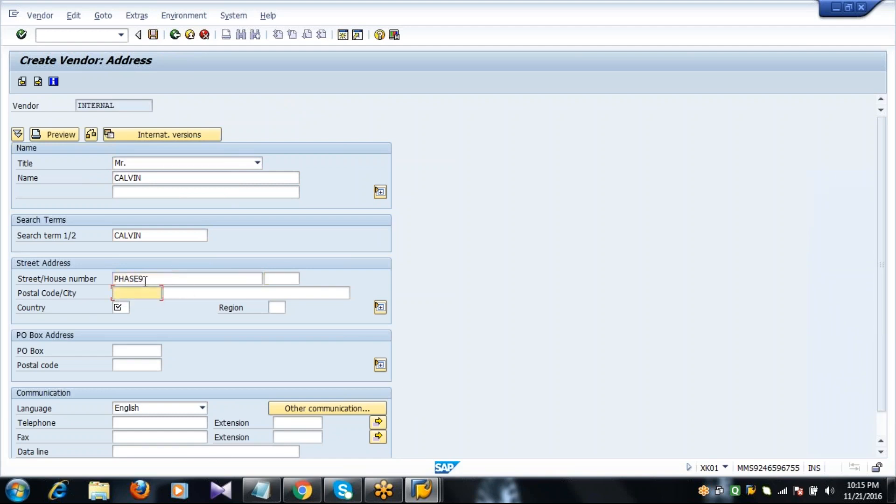
type("12345")
type("FR")
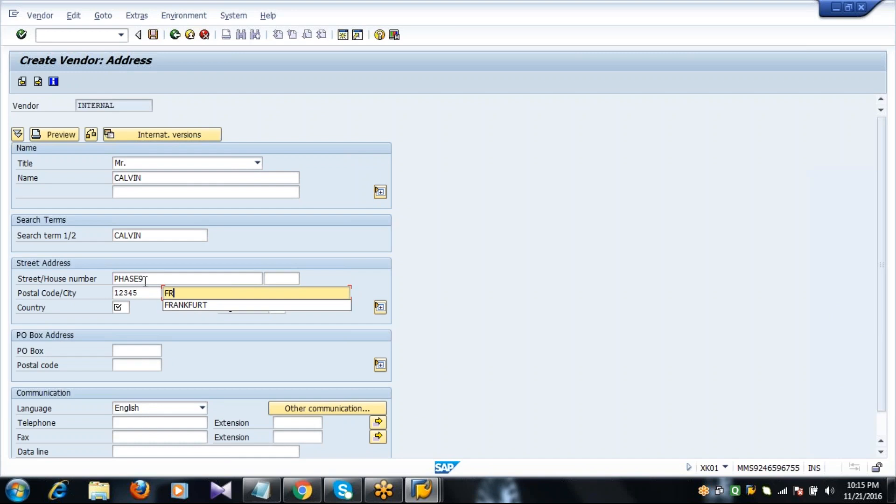
key("Down")
key("Return")
key("Tab")
type("DE")
key("Tab")
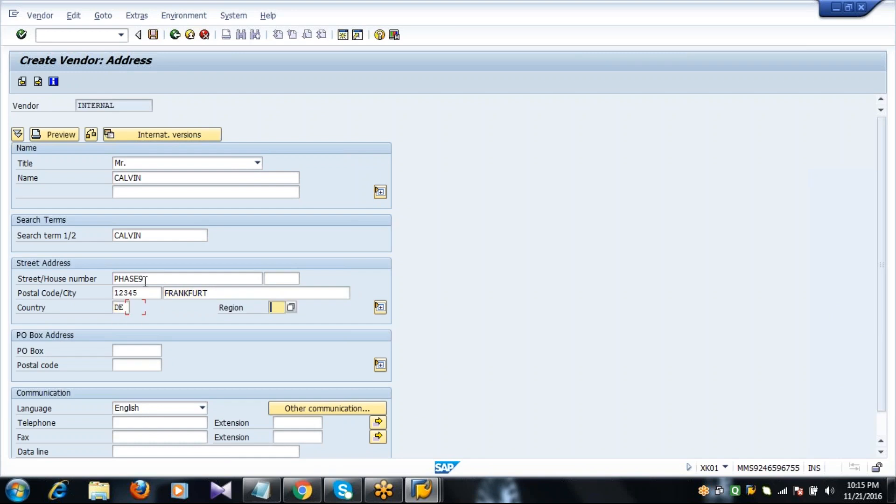
key("Tab")
key("Tab")
- Add PO box 12345 with postal code 23456, plus telephone and fax numbers
type("12345")
key("Tab")
type("23456")
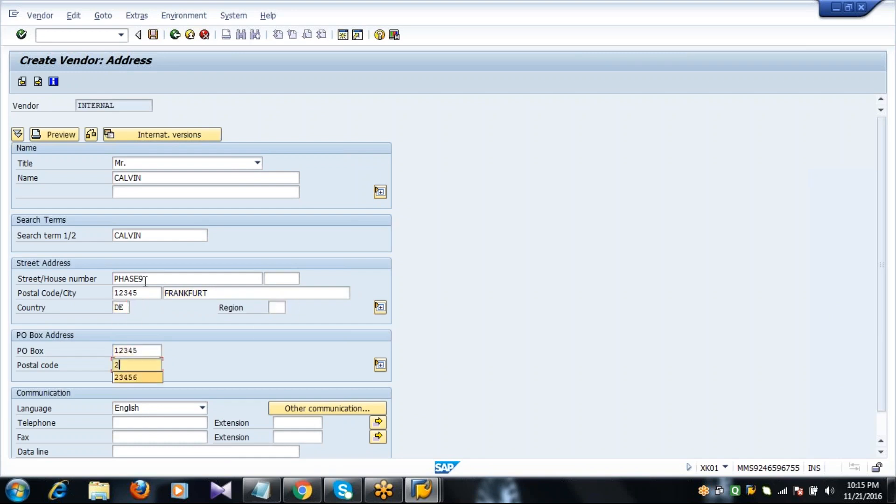
key("Tab")
key("Tab")
type("235677890")
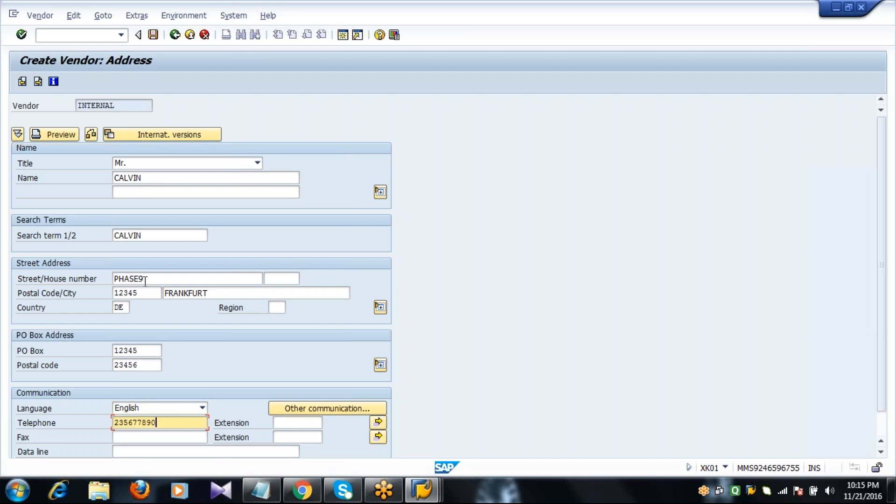
key("Tab")
key("Return")
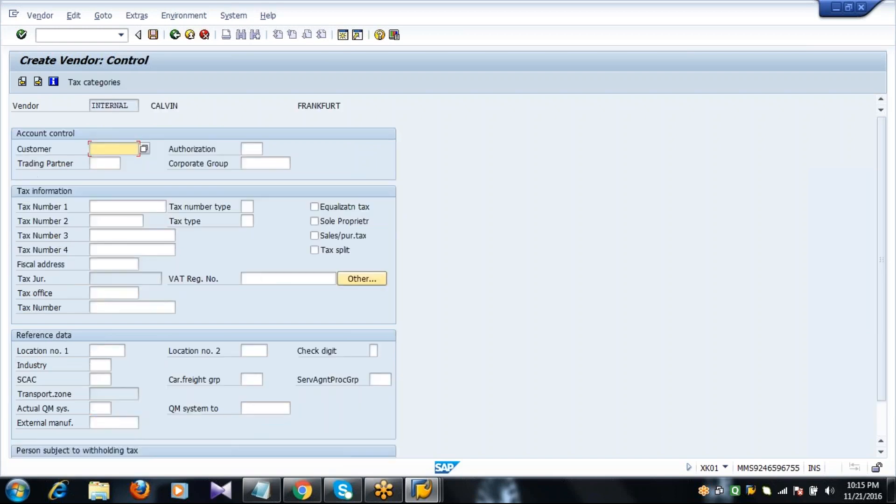
key("Return")
key("Return")
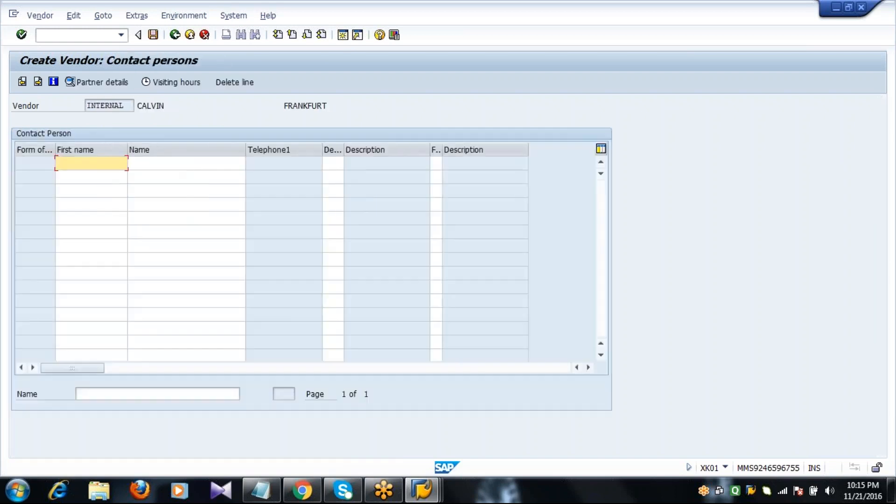
key("Return")
- Set reconciliation account 160000 and payment terms 0003
type("1")
key("Down")
key("Tab")
key("Tab")
key("Tab")
key("Tab")
key("Tab")
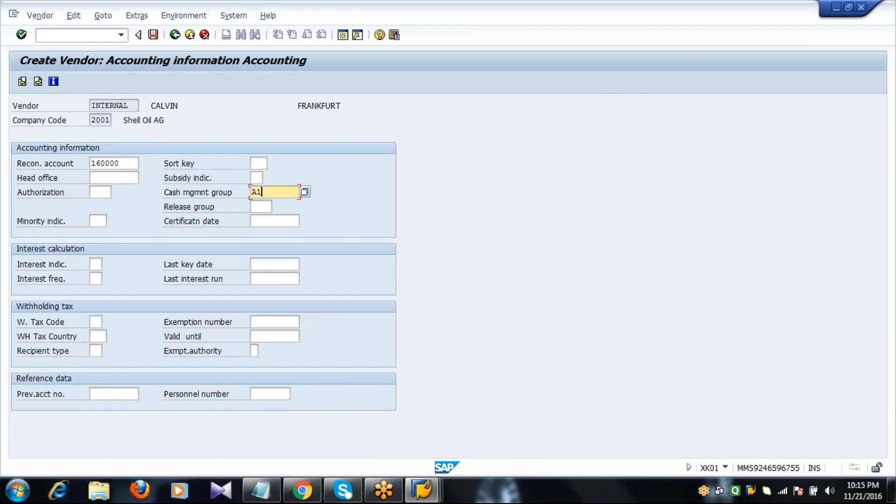
key("Return")
type("0003")
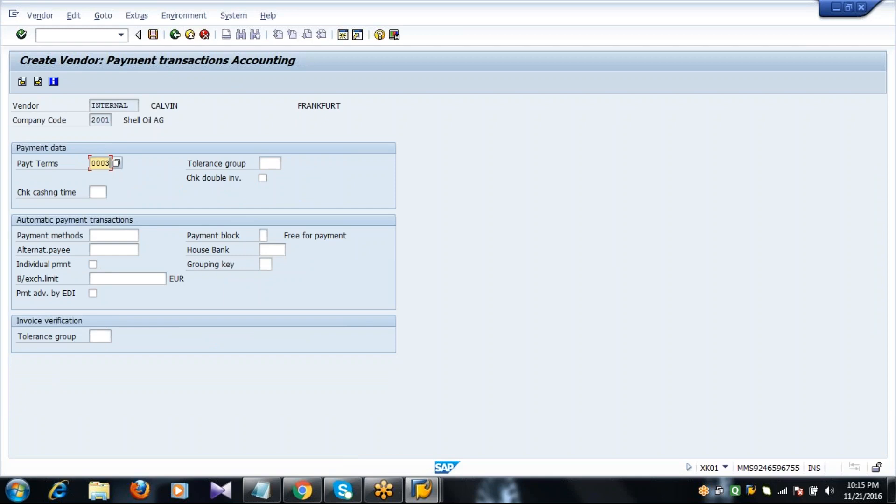
key("Return")
key("Return")
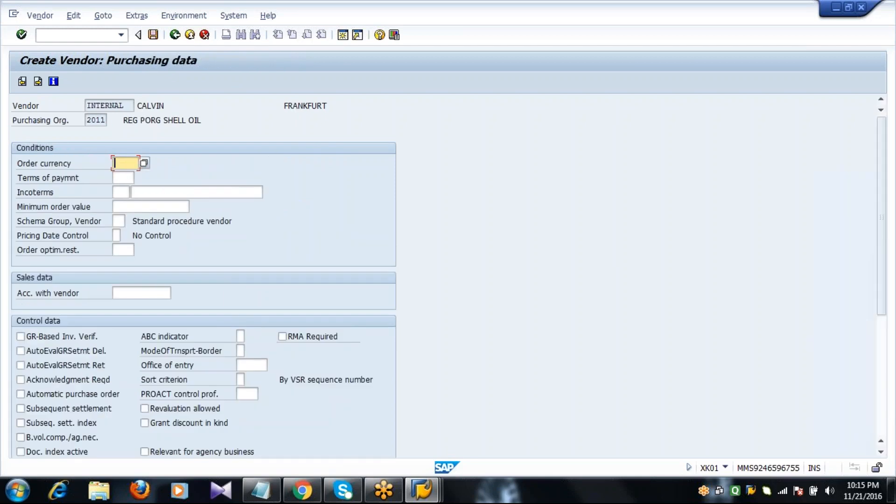
- Set purchasing currency EUR and Incoterms CIF with the vendor's name as location, then save
type("EUR")
key("Tab")
type("0003")
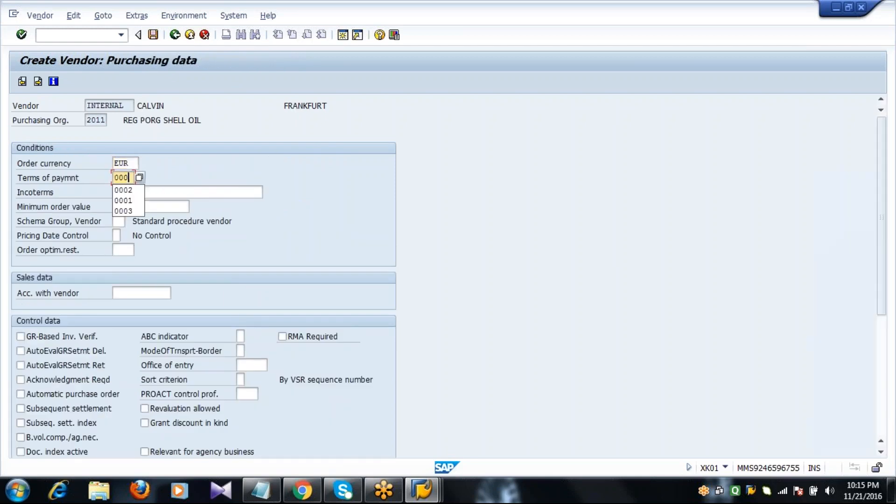
key("Tab")
type("CIF")
key("Tab")
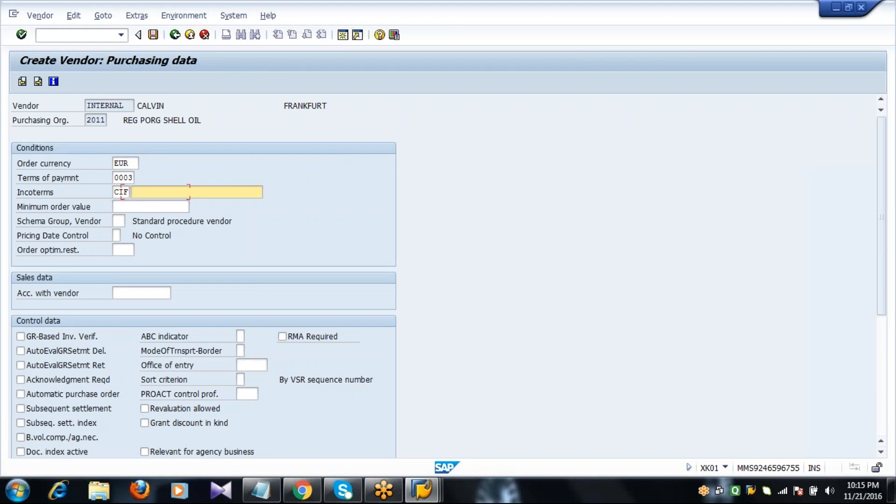
type("CALVIN")
key("Return")
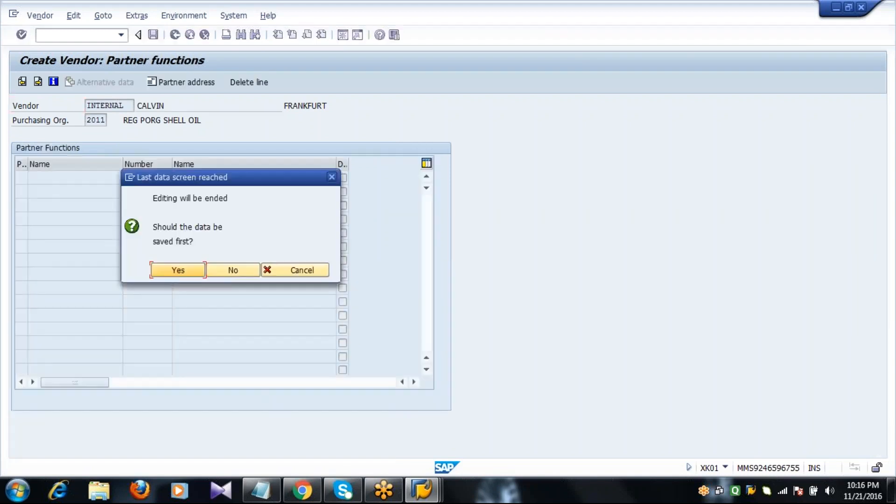
left_click(189, 270)
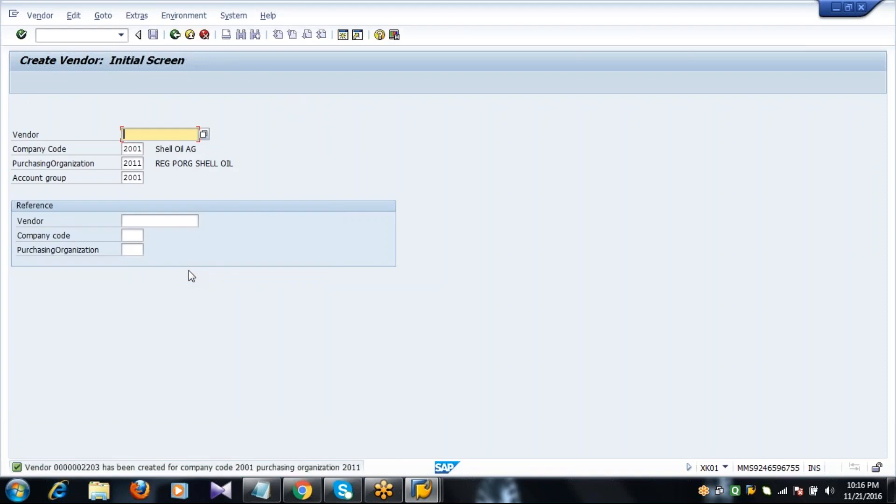
- Return to the main menu and highlight the MKVZ vendor-list line in the Notepad notes
left_click(175, 35)
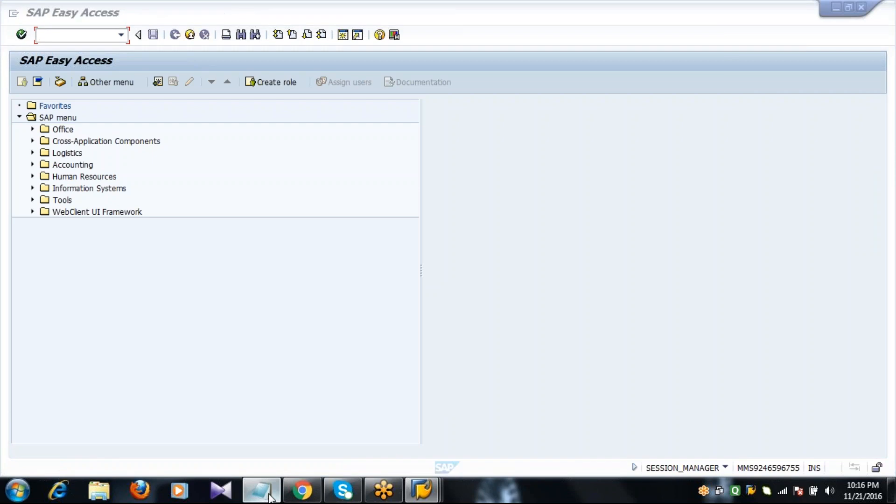
left_click(261, 490)
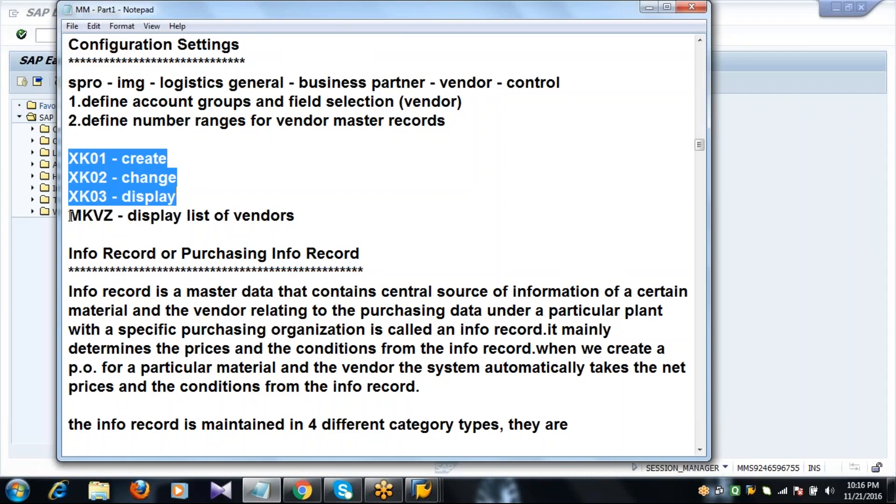
left_click_drag(69, 216, 310, 224)
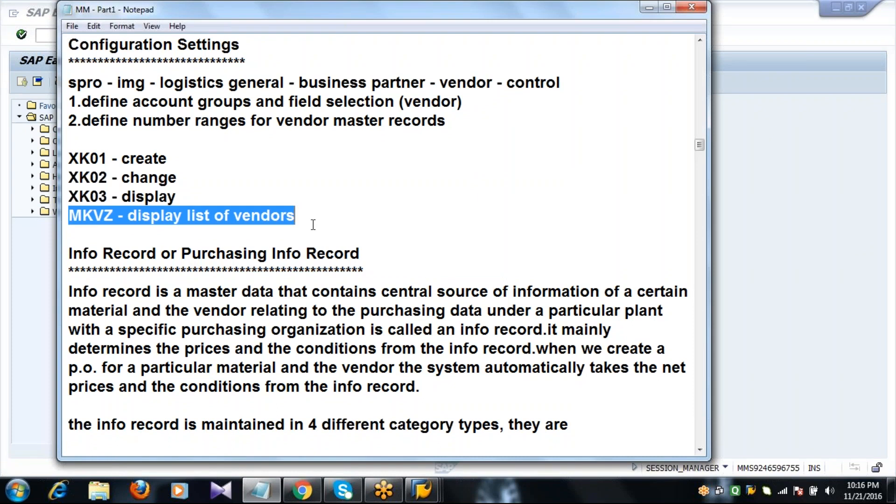
left_click(41, 284)
left_click(74, 36)
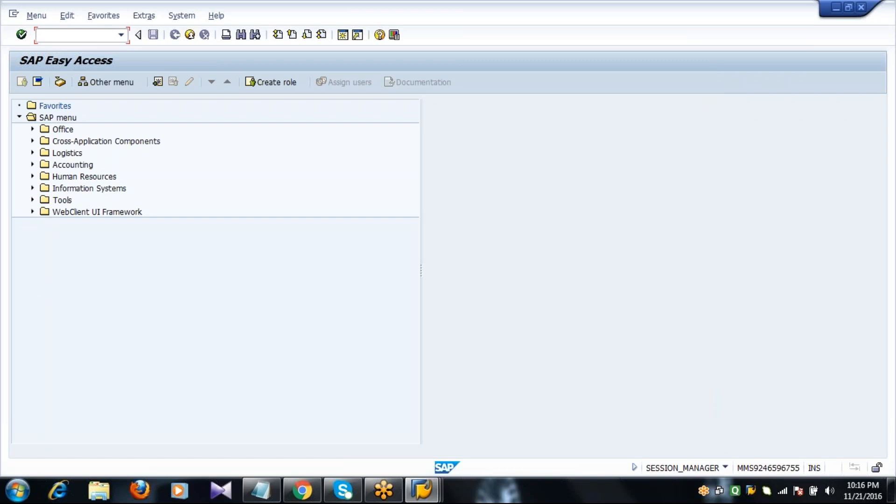
- Run MKVZ with the purchasing organization cleared and account group 2001
type("MKVZ")
key("Return")
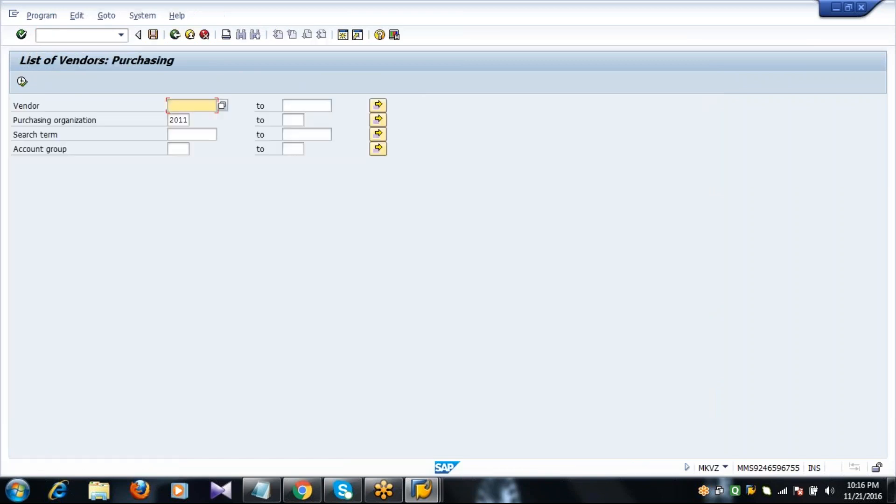
left_click(174, 120)
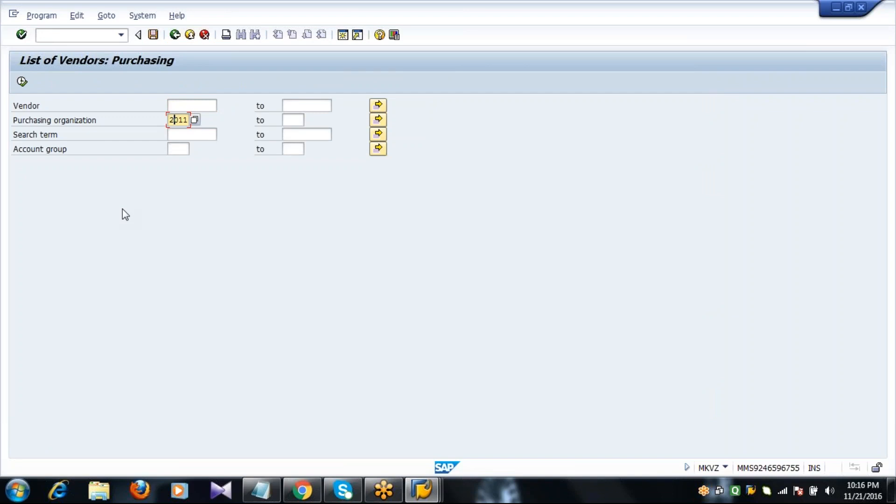
key("BackSpace")
key("Delete")
key("Delete")
key("Delete")
key("Down")
key("Down")
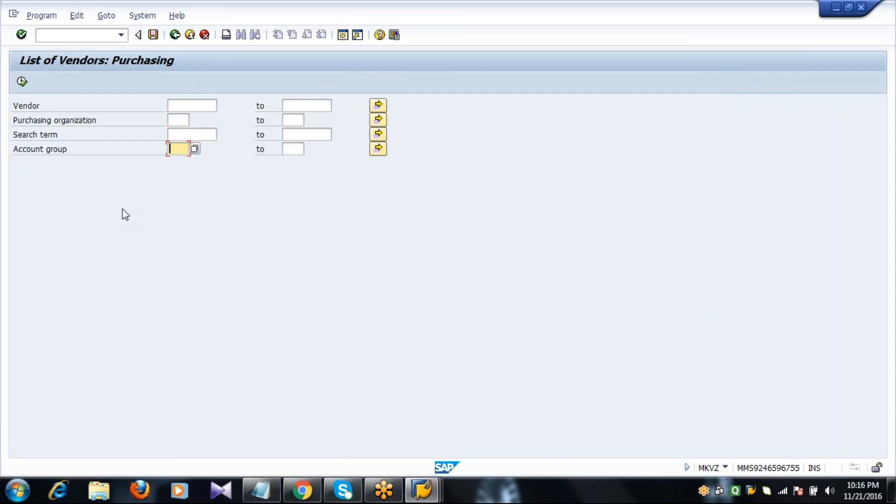
type("2001")
left_click(22, 83)
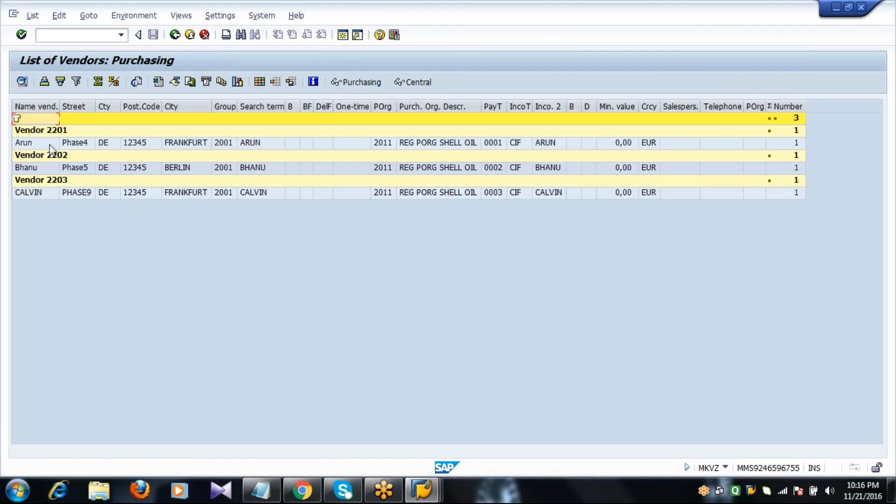
- Check the listed vendors 2201, 2202 and 2203, then return to the selection screen
left_click(50, 144)
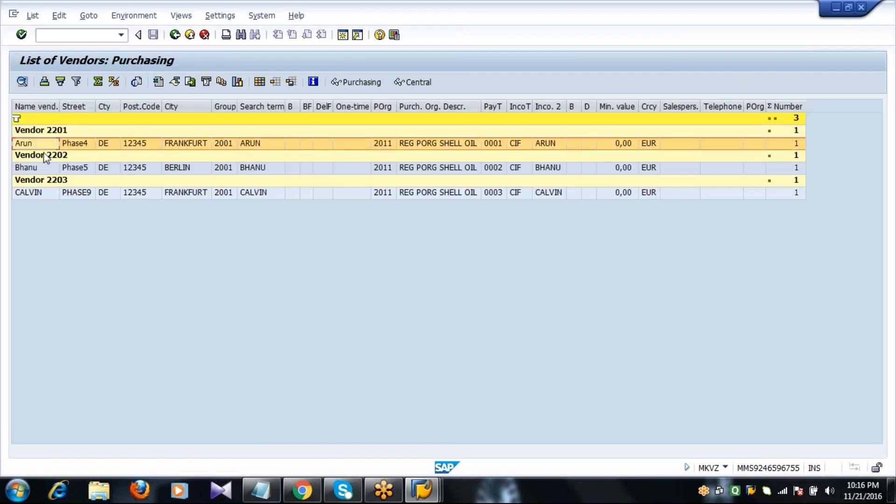
left_click(42, 169)
left_click(48, 191)
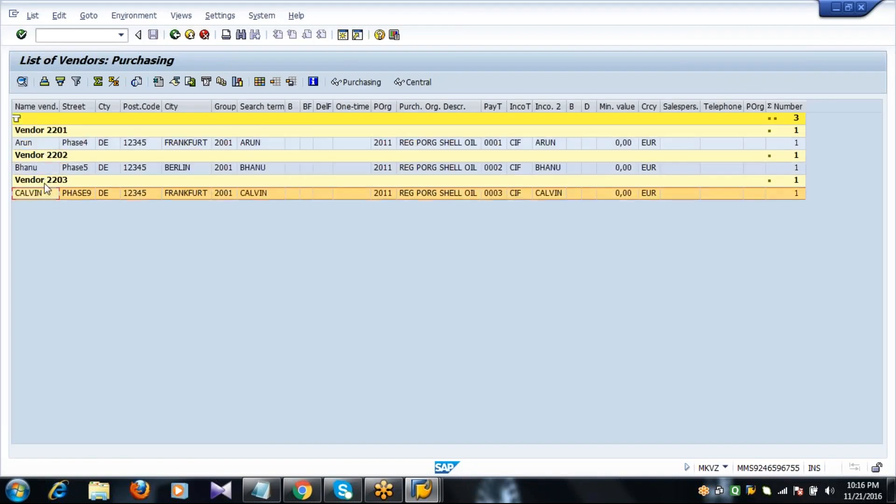
left_click(52, 145)
key("Down")
key("Down")
key("Down")
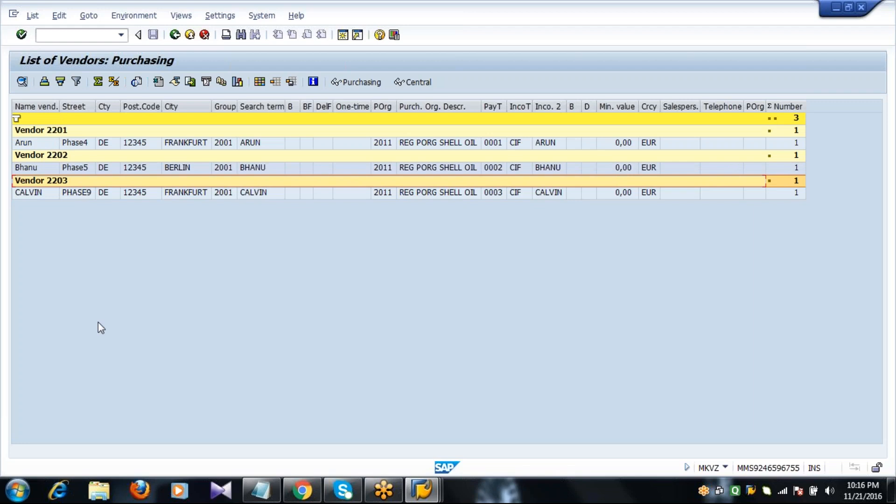
key("F3")
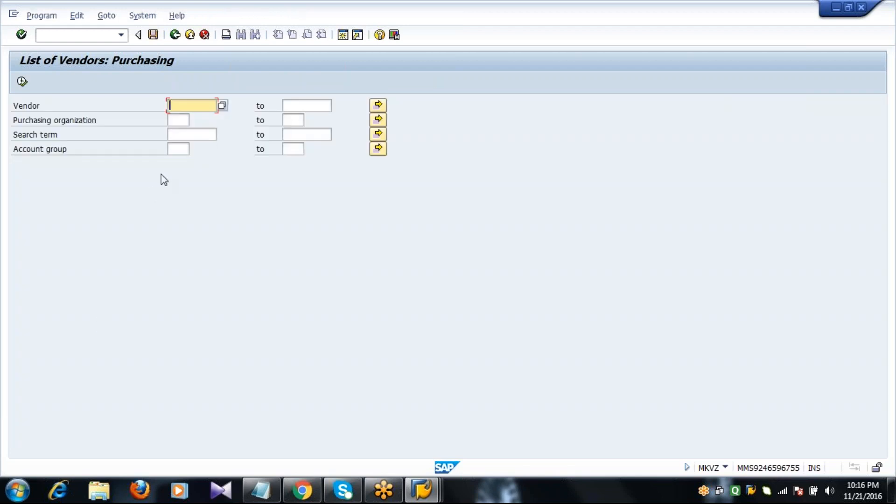
- Return to the SAP main menu and note 'Z001 - Reg Ven' under the MKVZ line
left_click(178, 149)
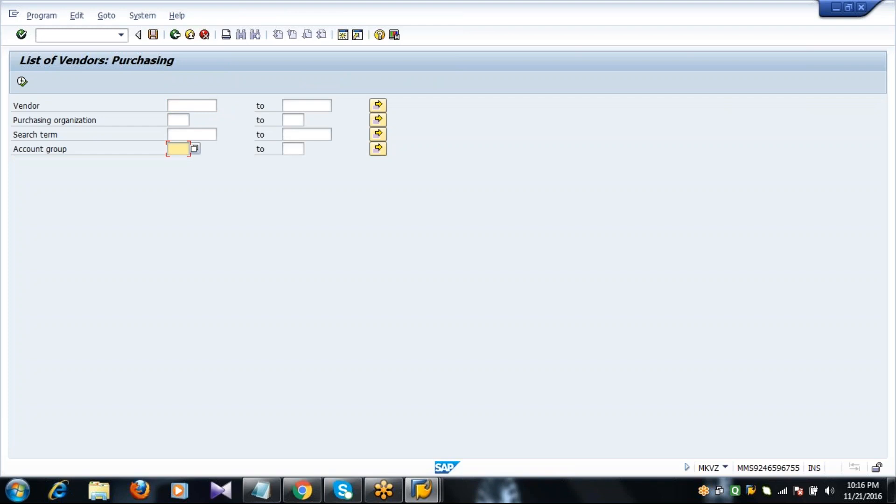
key("F3")
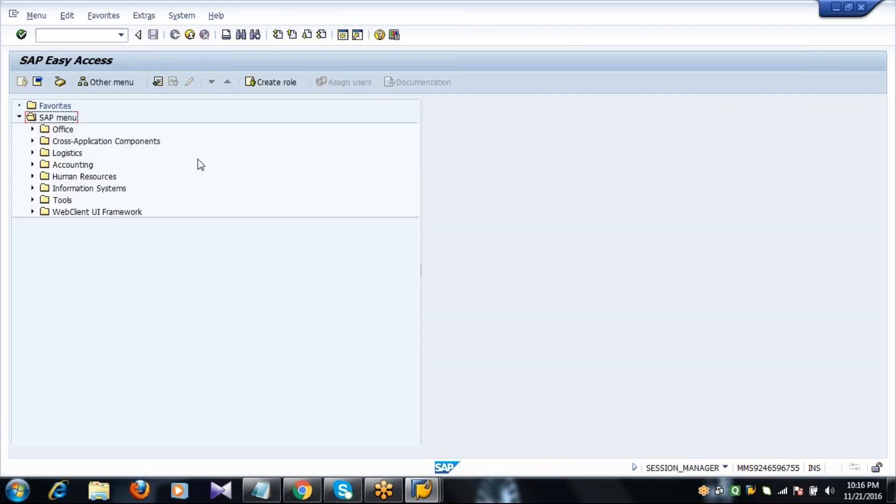
left_click(261, 490)
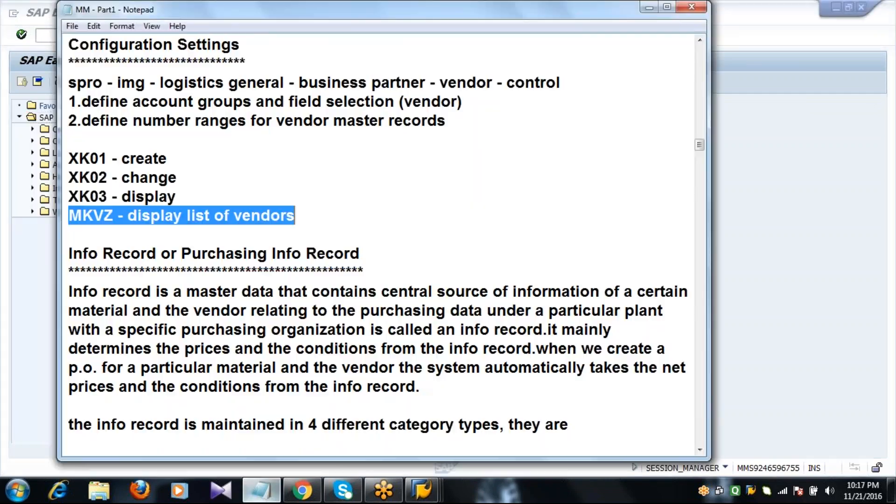
left_click(311, 221)
key("Return")
key("Return")
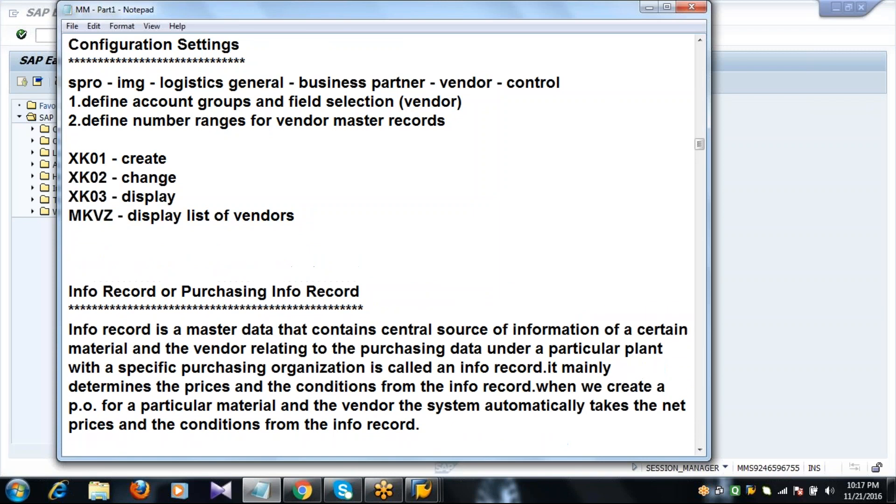
type("Z001 - Reg Ven")
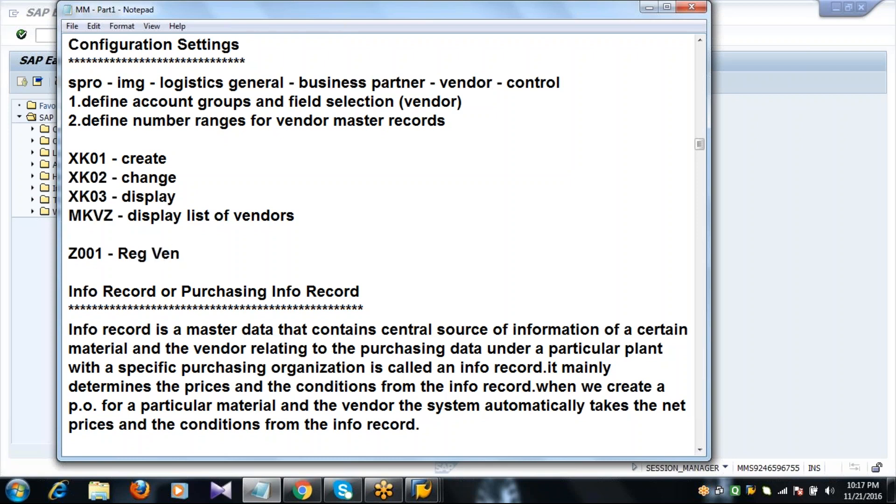
- Add 'Z002 - Fix Ven' and 'Z003 - Serv Ven' on their own lines, then switch back to SAP
key("Return")
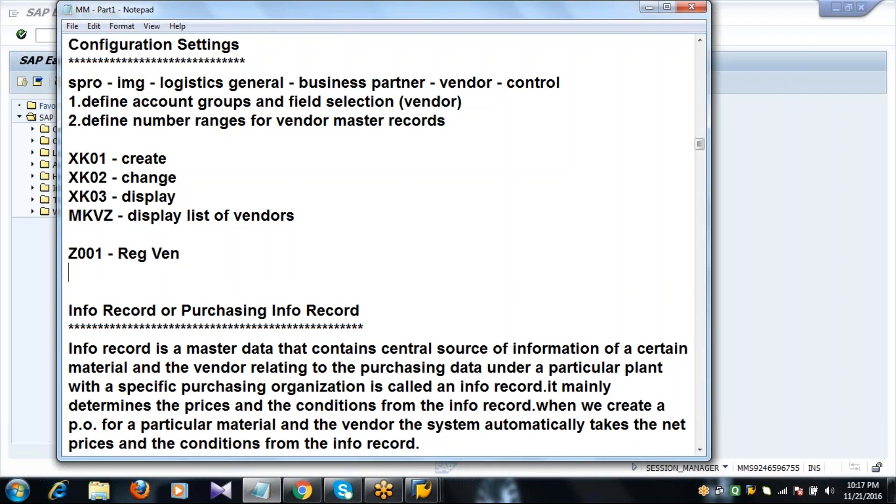
type("Z002 ")
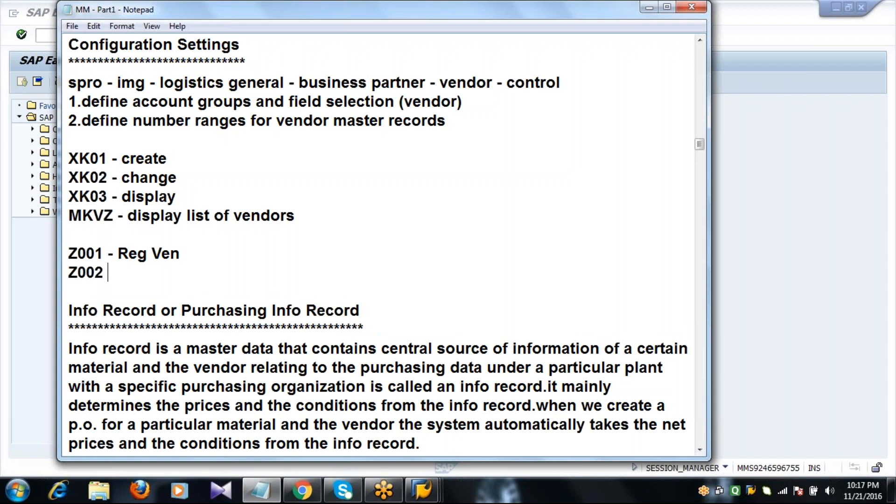
type("- Fix Ven")
key("Return")
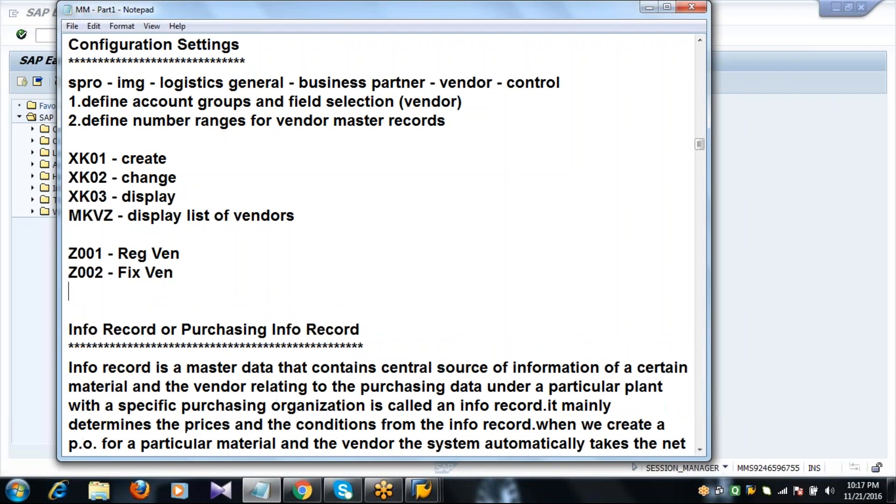
type("Z003 -")
type("S")
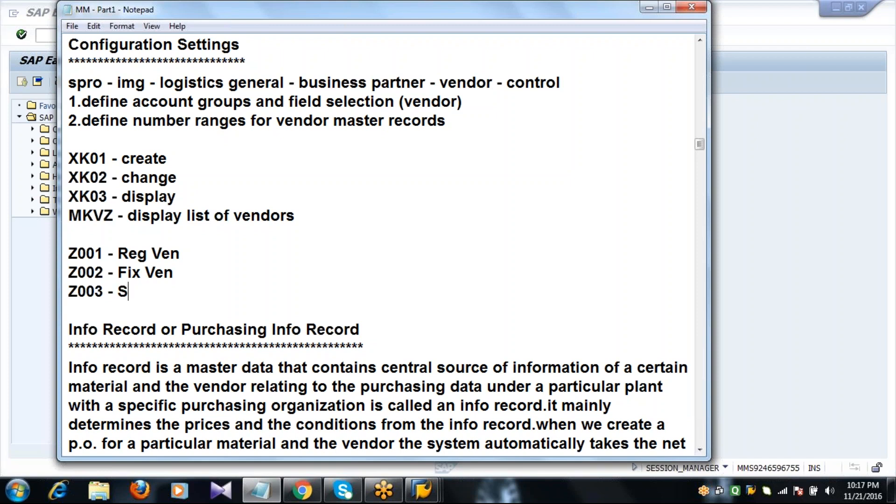
type("erv Ven")
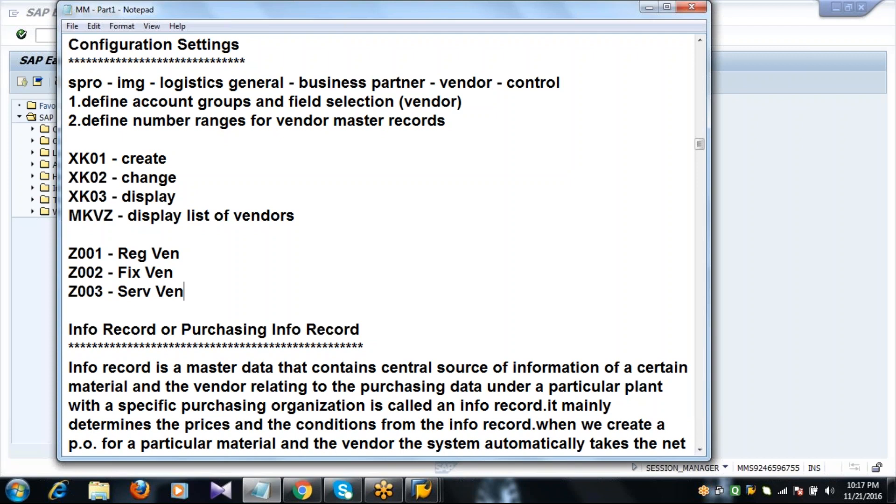
left_click(46, 304)
left_click(100, 34)
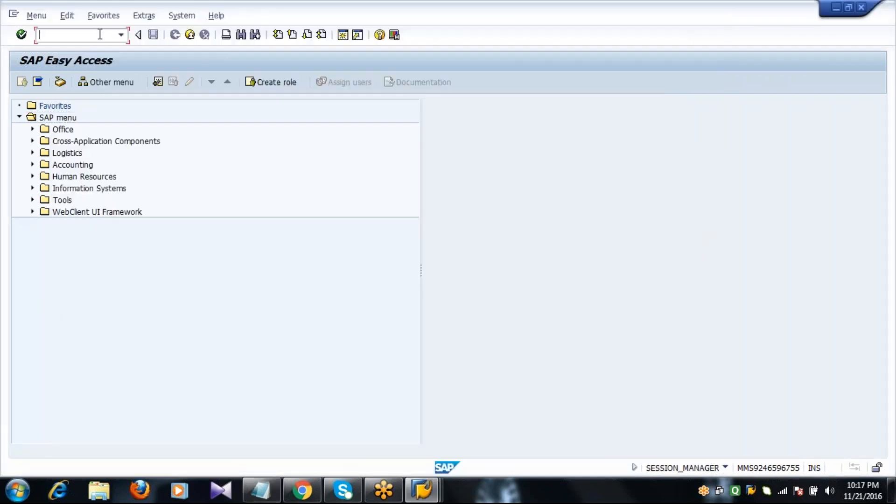
type("mkvz")
key("Return")
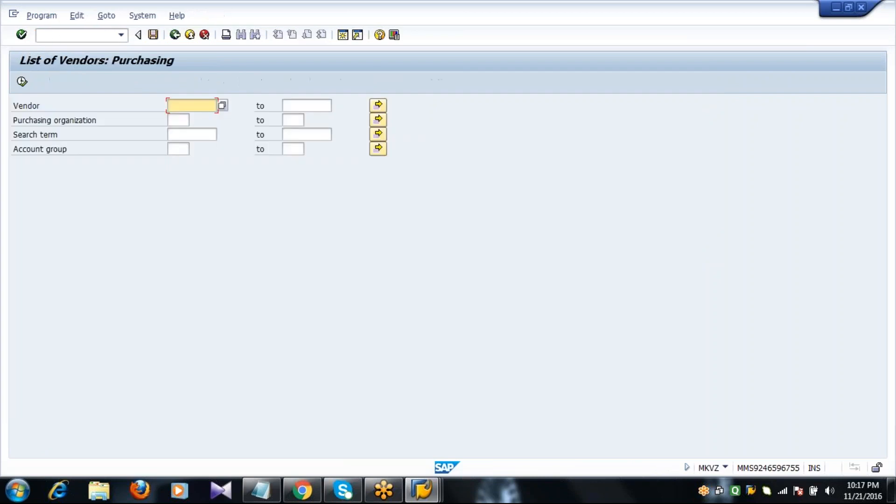
left_click(176, 149)
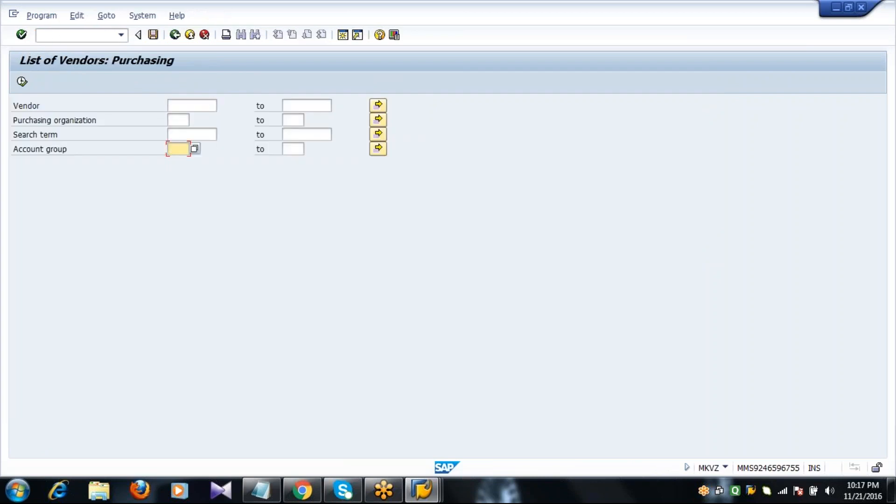
type("2001")
left_click(22, 81)
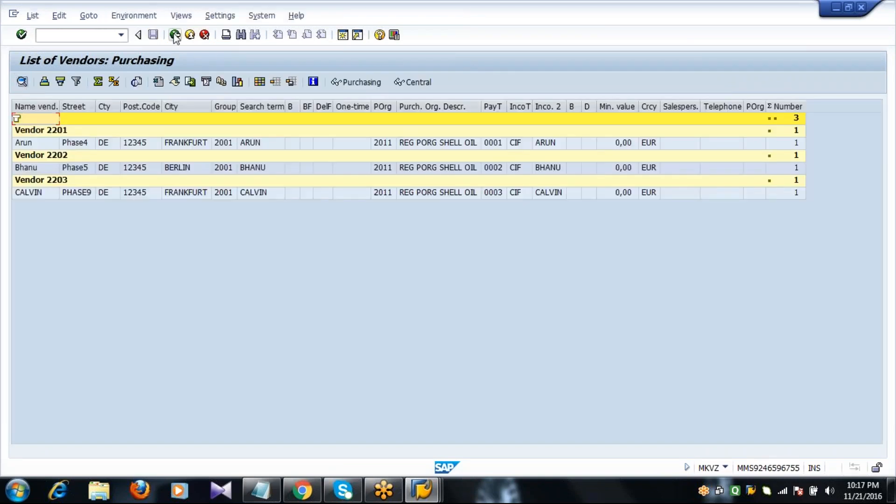
left_click(175, 36)
left_click(175, 36)
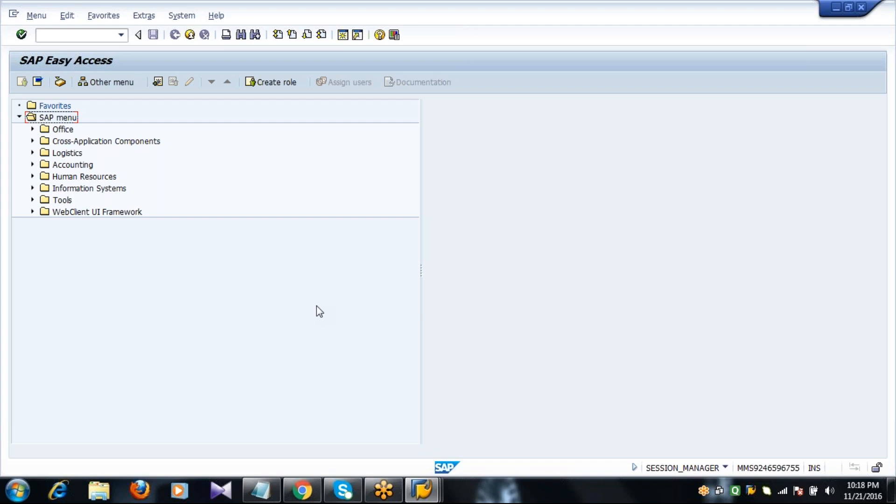
- Review the MM - Part1 notes, including the Info Record section, then close Notepad
left_click(261, 490)
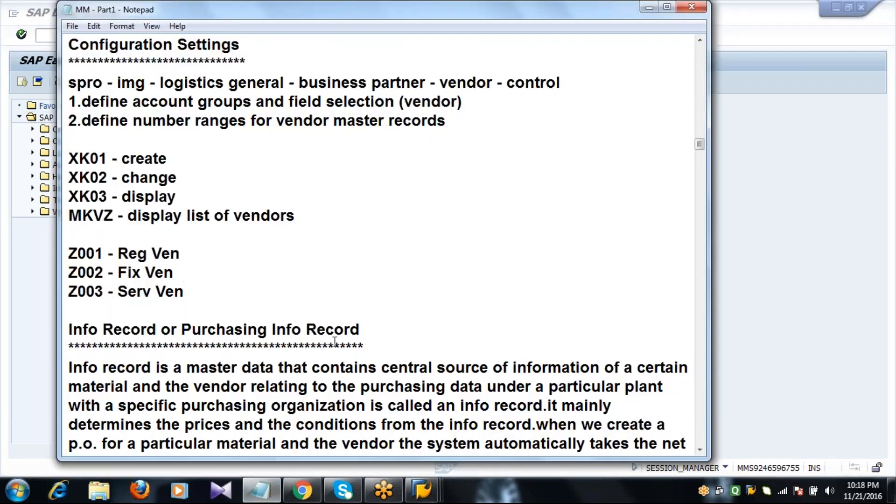
double_click(369, 348)
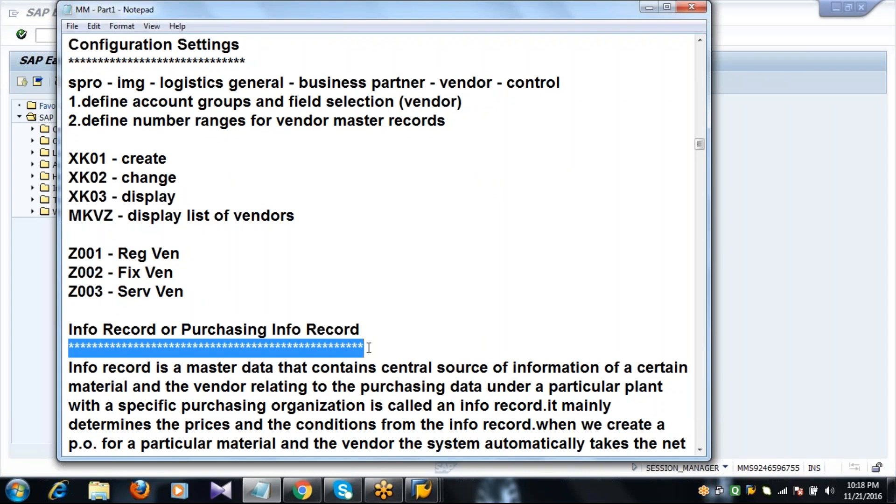
left_click(369, 348)
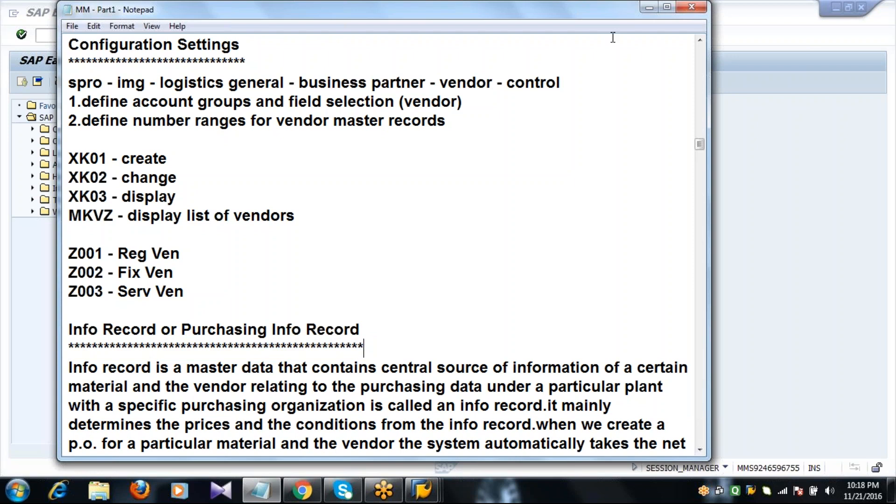
left_click(692, 7)
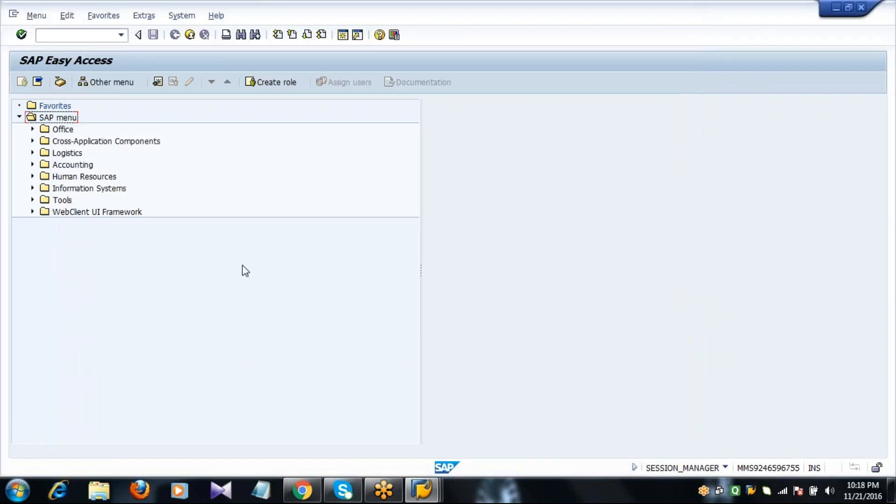
left_click(92, 34)
left_click(423, 20)
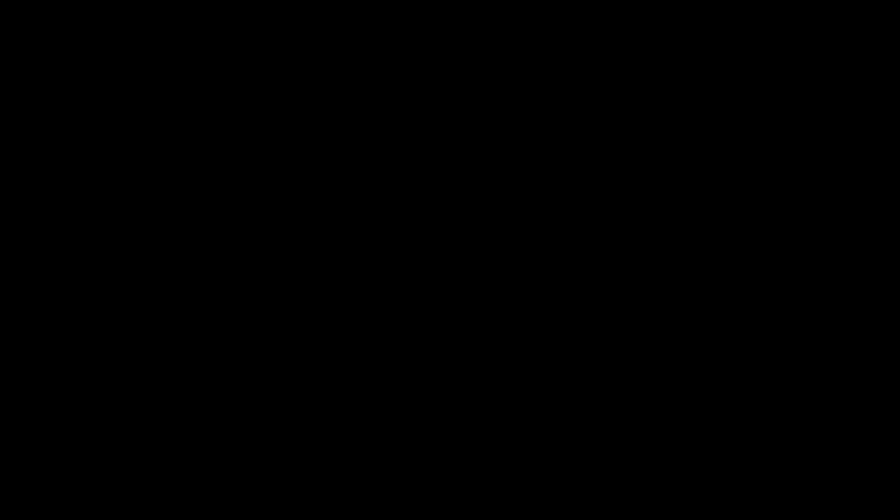